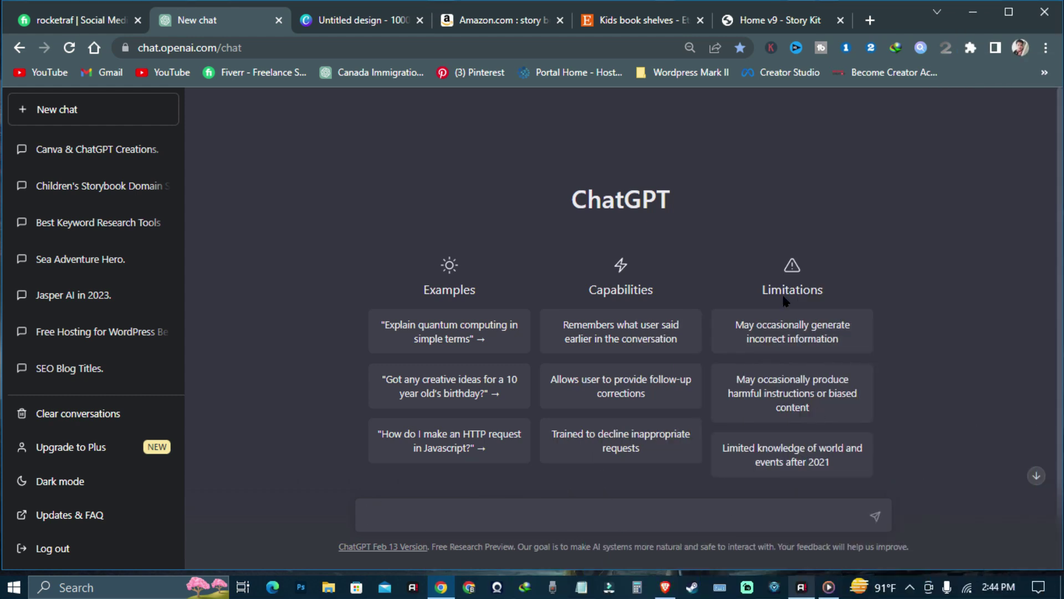
# Switch to the Etsy results for "kids book shelves" and look through the listed products and their prices.
pyautogui.click(373, 27)
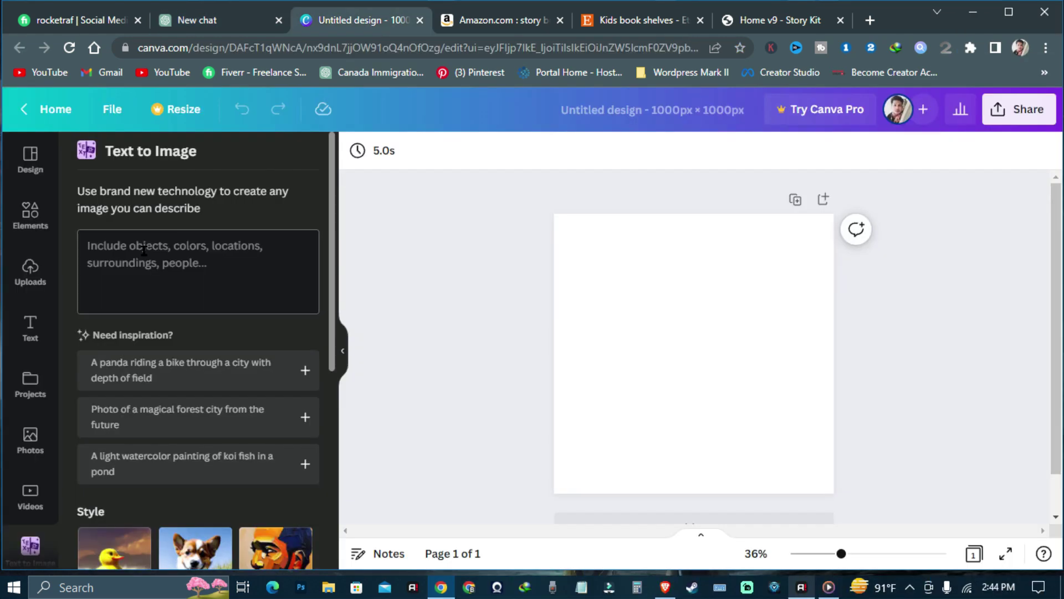
pyautogui.click(603, 16)
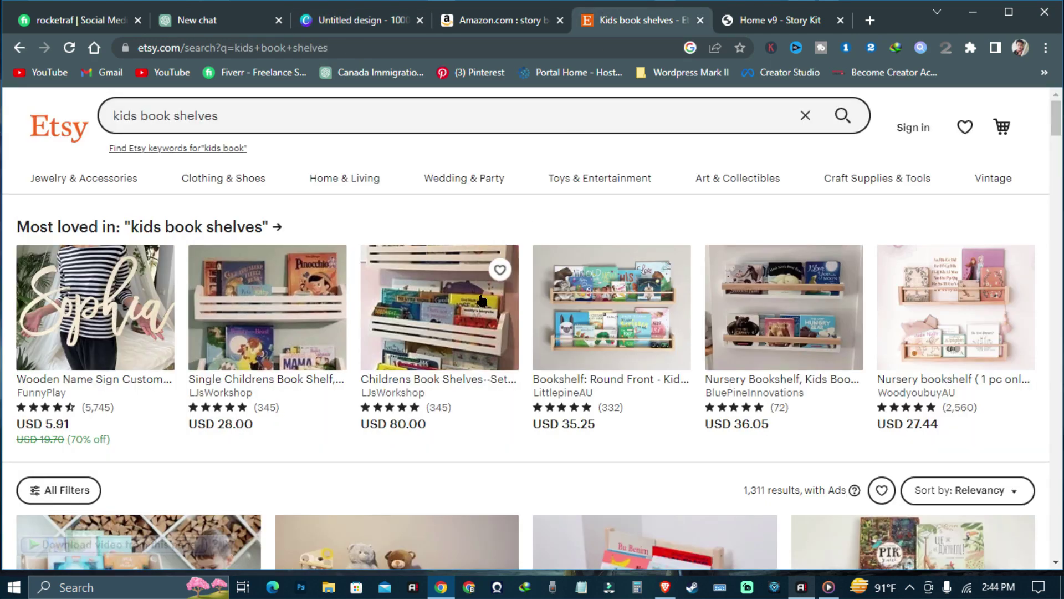
pyautogui.scroll(-10, 419, 355)
pyautogui.scroll(-5, 420, 355)
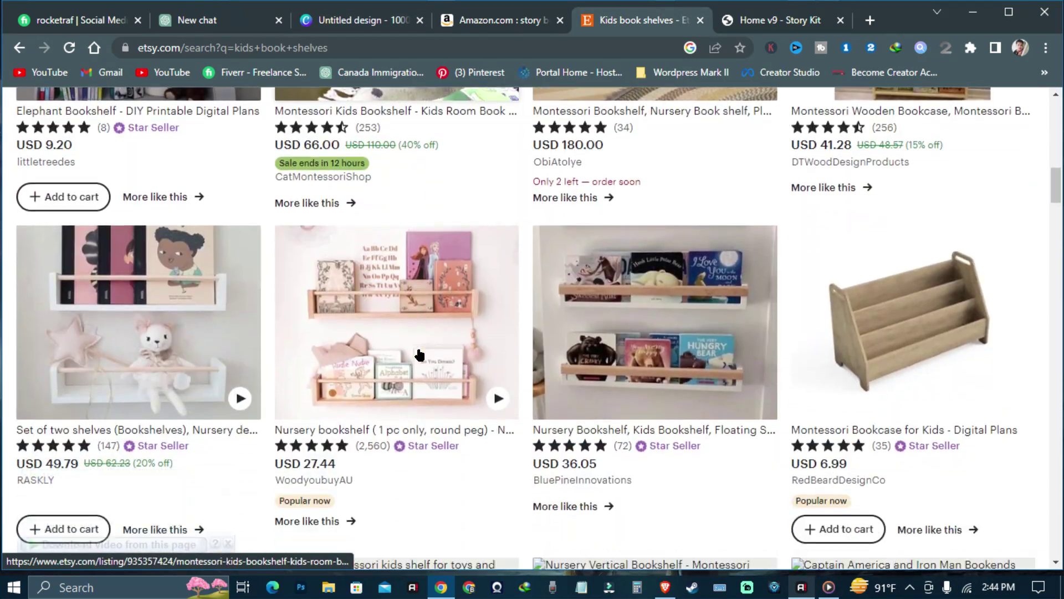
pyautogui.scroll(-5, 565, 374)
pyautogui.scroll(4, 568, 379)
pyautogui.scroll(4, 568, 378)
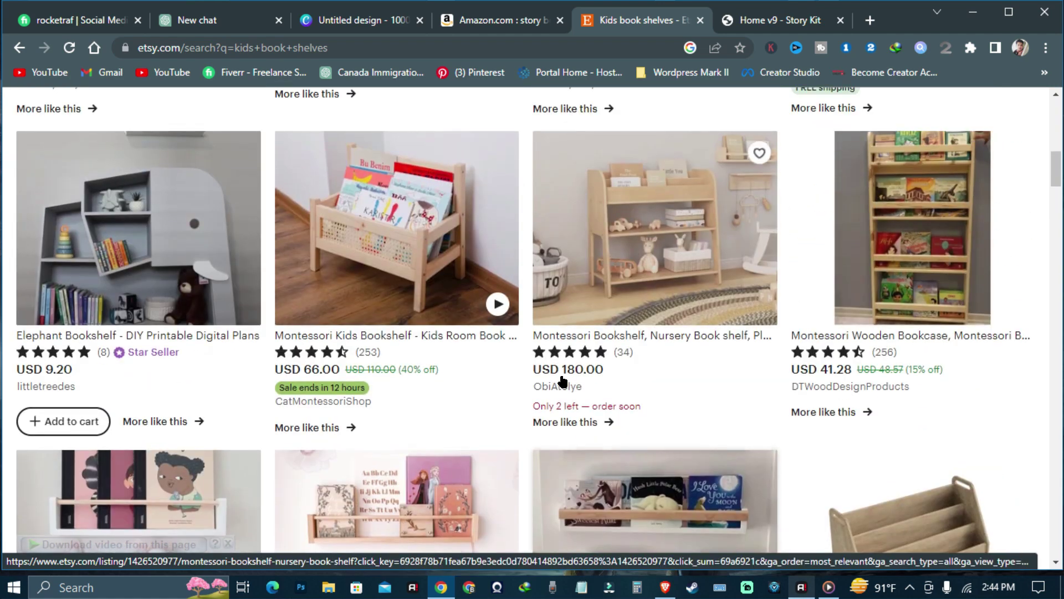
pyautogui.scroll(7, 548, 388)
pyautogui.scroll(-3, 547, 382)
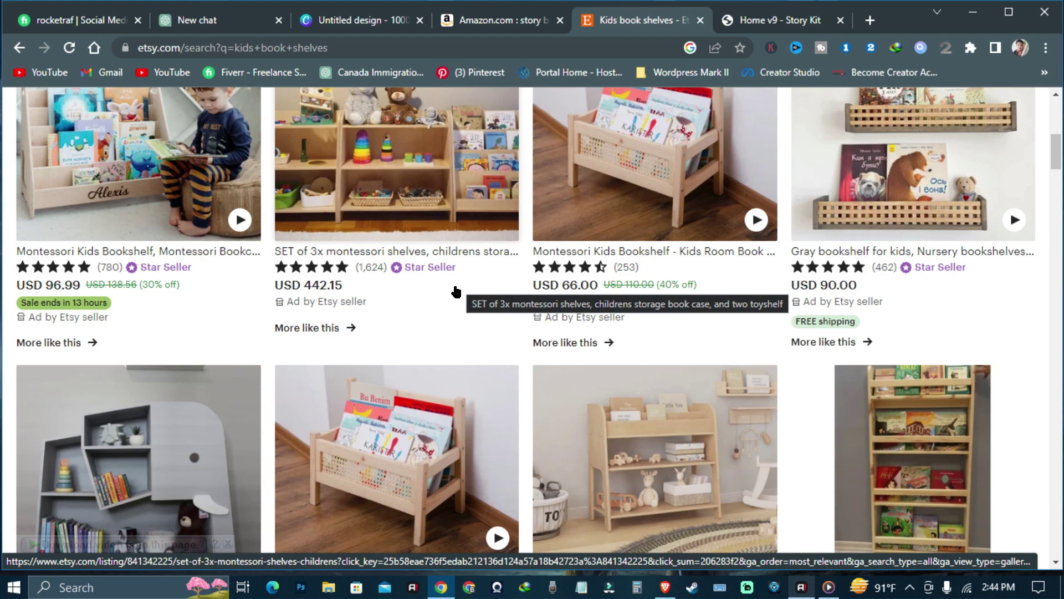
pyautogui.scroll(9, 465, 279)
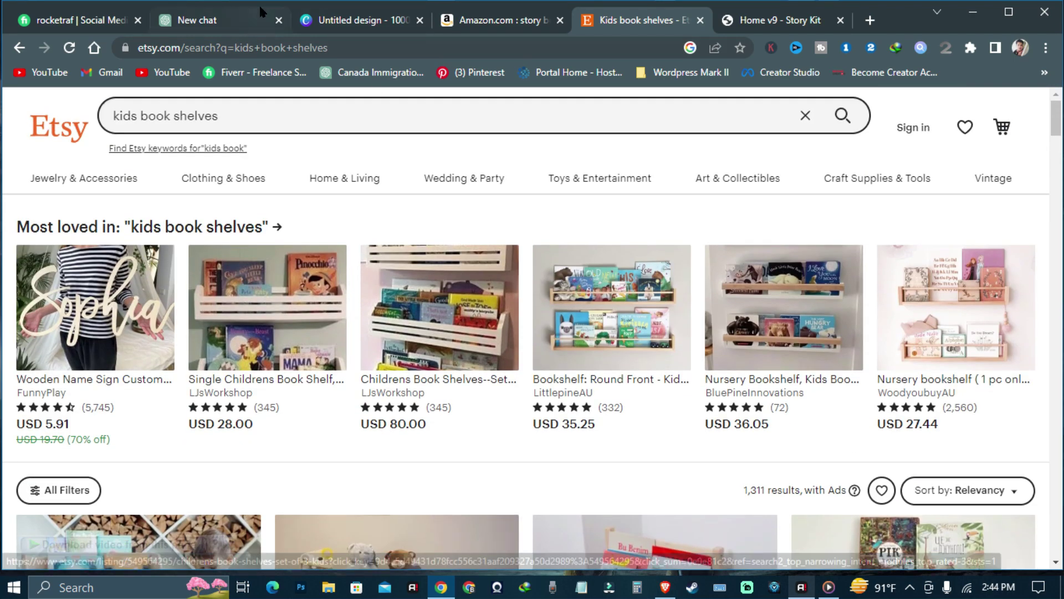
# Switch to the Amazon results for kids' story books and look through the Kindle titles, ratings and prices.
pyautogui.click(248, 21)
pyautogui.scroll(-1, 543, 308)
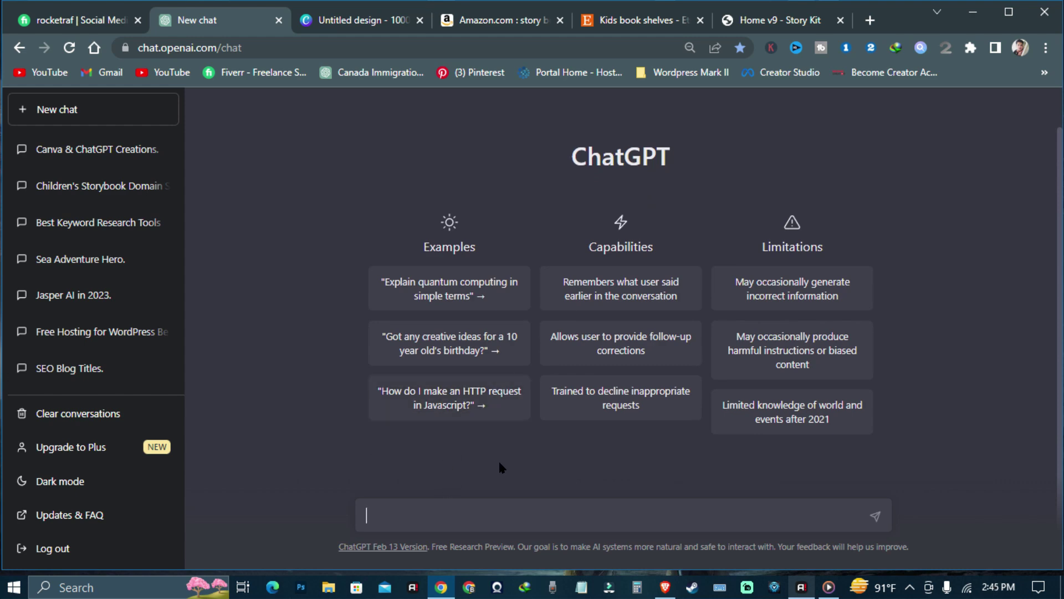
pyautogui.click(533, 25)
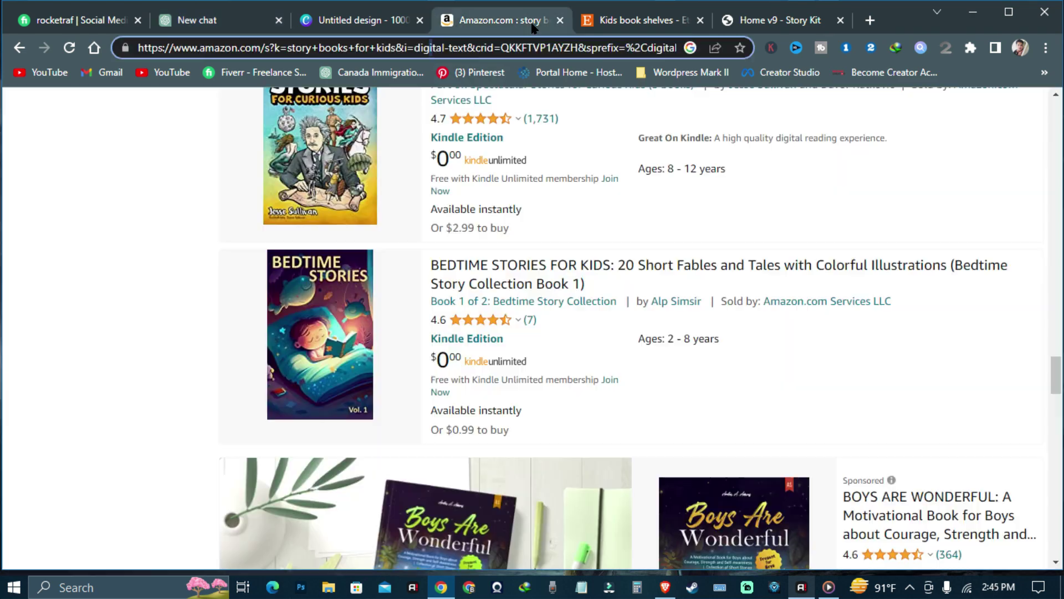
pyautogui.scroll(-10, 458, 324)
pyautogui.scroll(15, 458, 324)
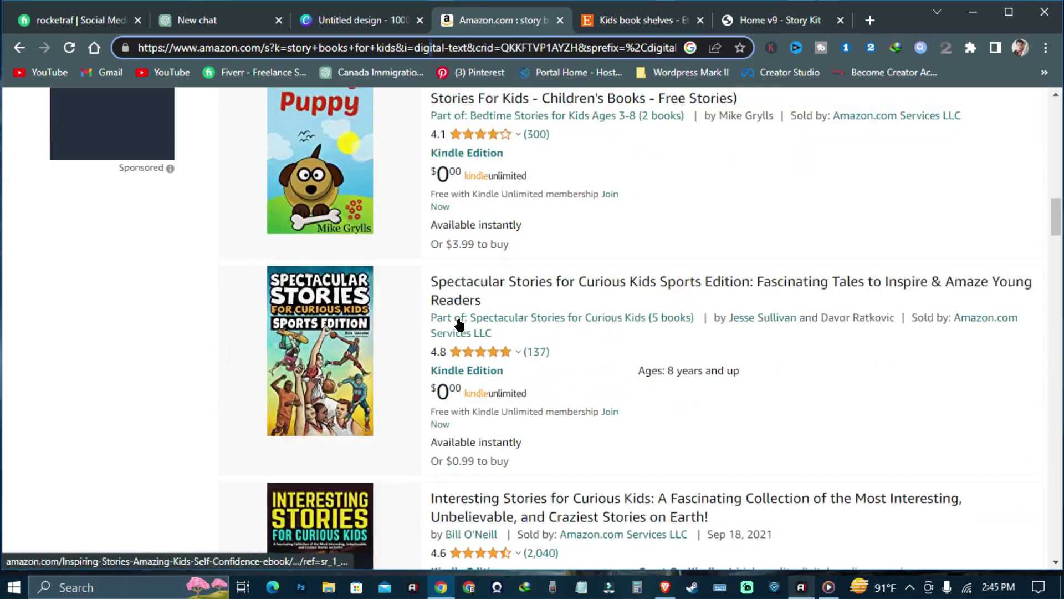
pyautogui.scroll(-4, 464, 327)
pyautogui.scroll(-18, 464, 327)
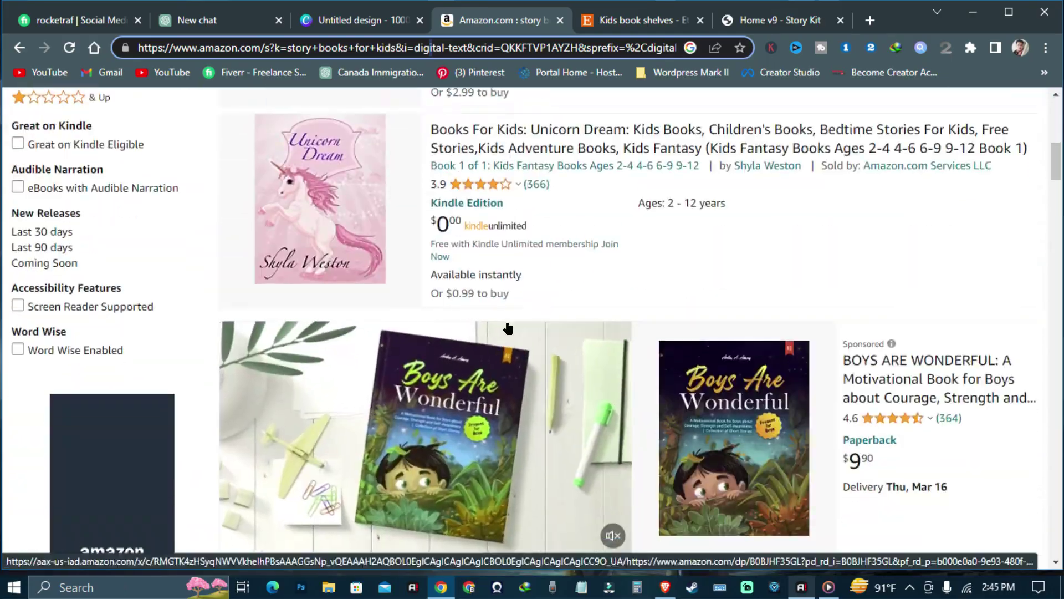
pyautogui.scroll(-5, 736, 305)
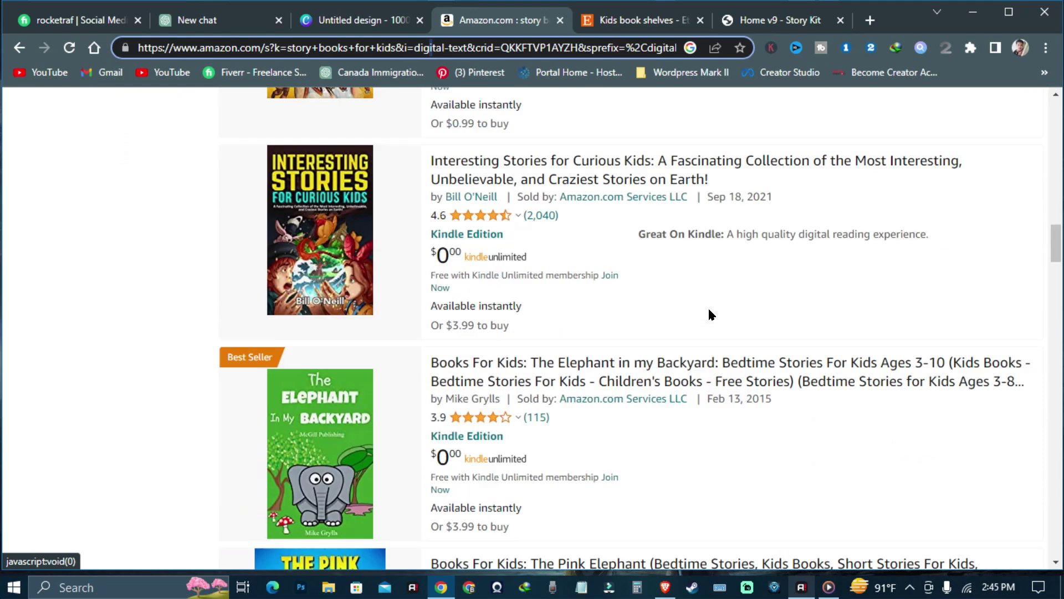
# Compare the empty ChatGPT chat with the blank 1000 x 1000 px Canva design and its Text to Image tool.
pyautogui.click(210, 20)
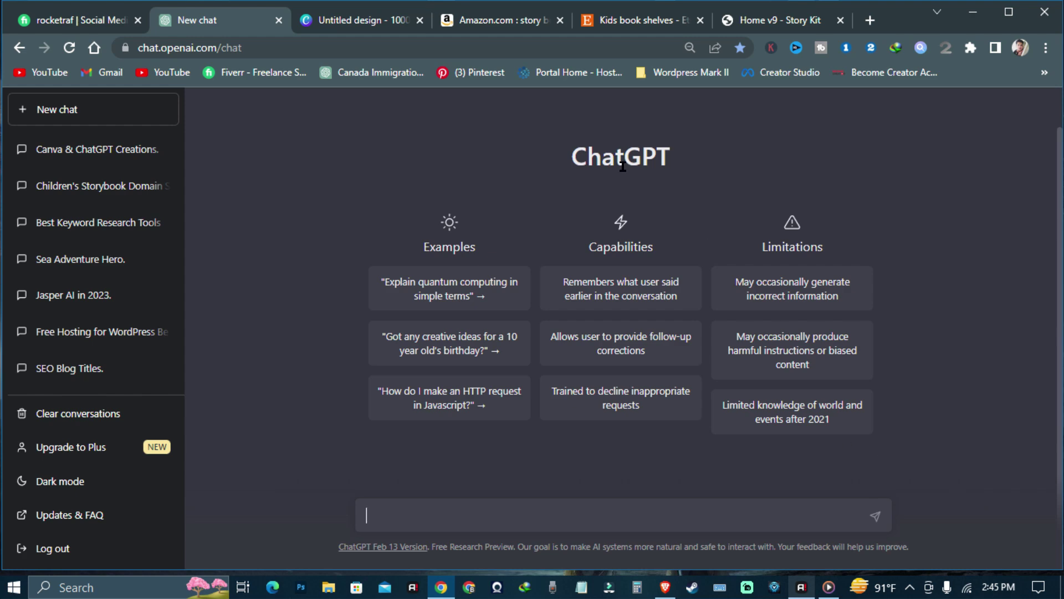
pyautogui.click(381, 22)
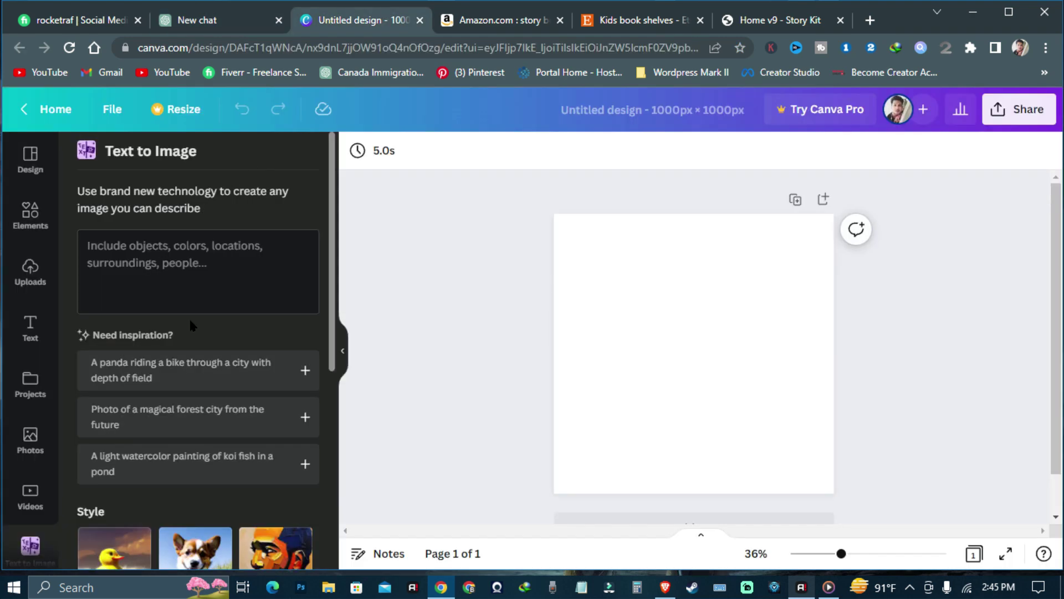
pyautogui.click(201, 21)
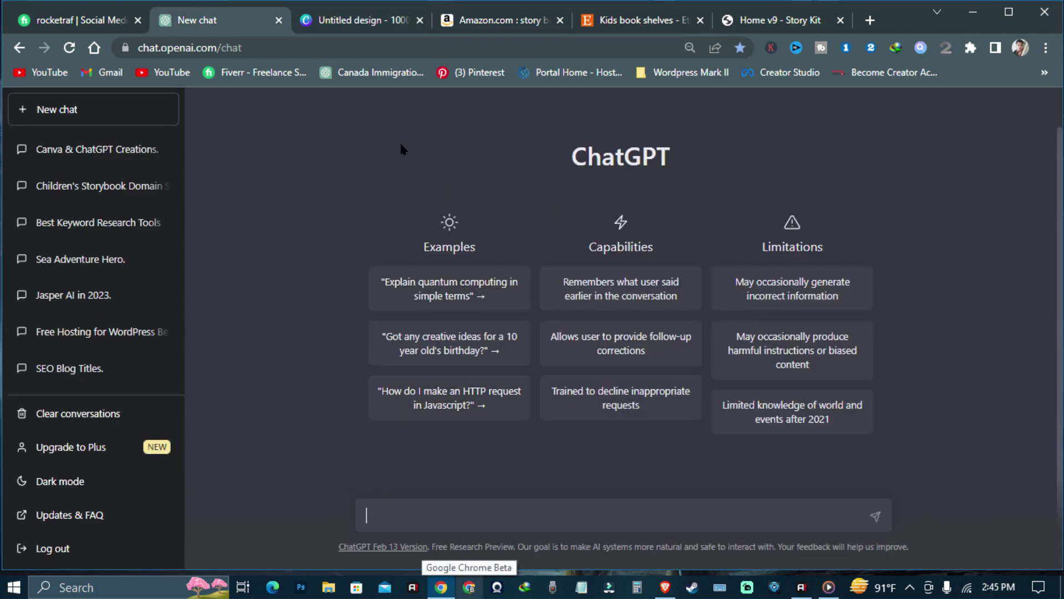
pyautogui.click(366, 20)
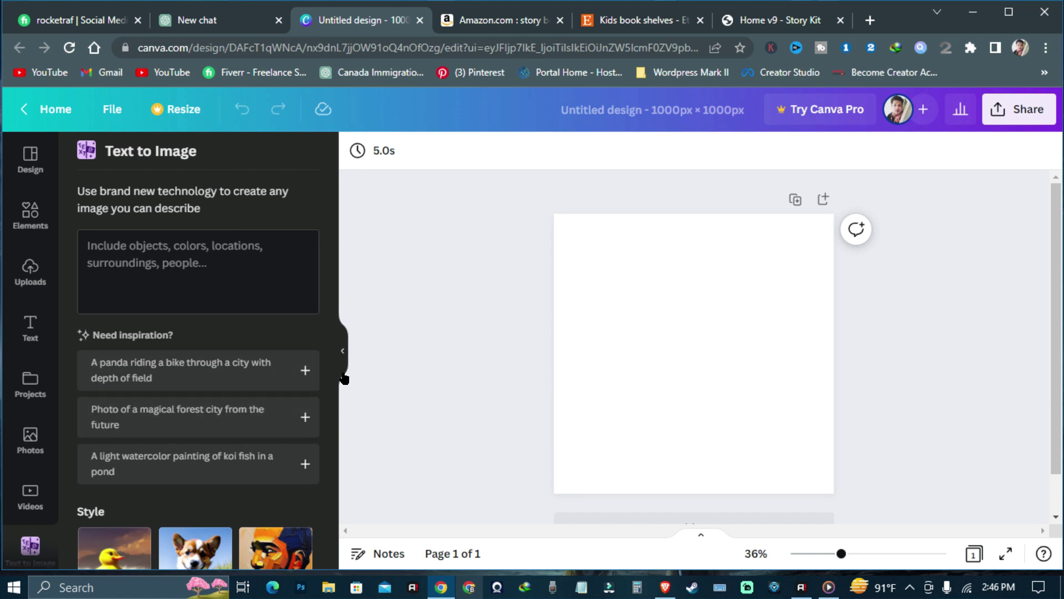
pyautogui.scroll(-4, 327, 333)
pyautogui.scroll(4, 330, 331)
pyautogui.scroll(-1, 422, 441)
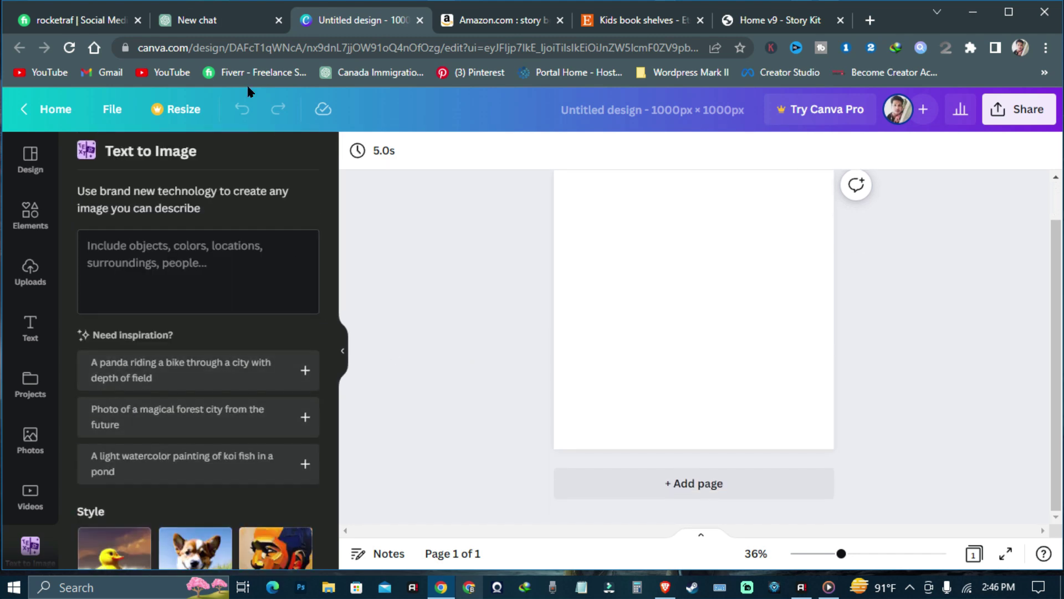
# Switch to ChatGPT and draft the prompt "write me storybook for kids about A Journey to lost Treasure".
pyautogui.hotkey('ctrl', 'shift', 'Tab')
pyautogui.click(566, 518)
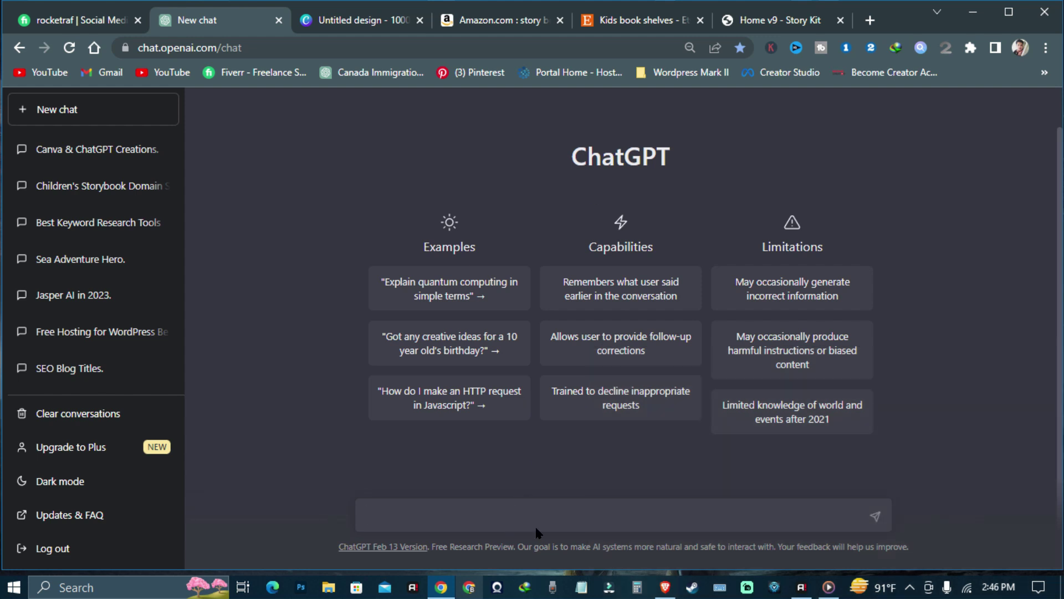
pyautogui.write('write me storybokk')
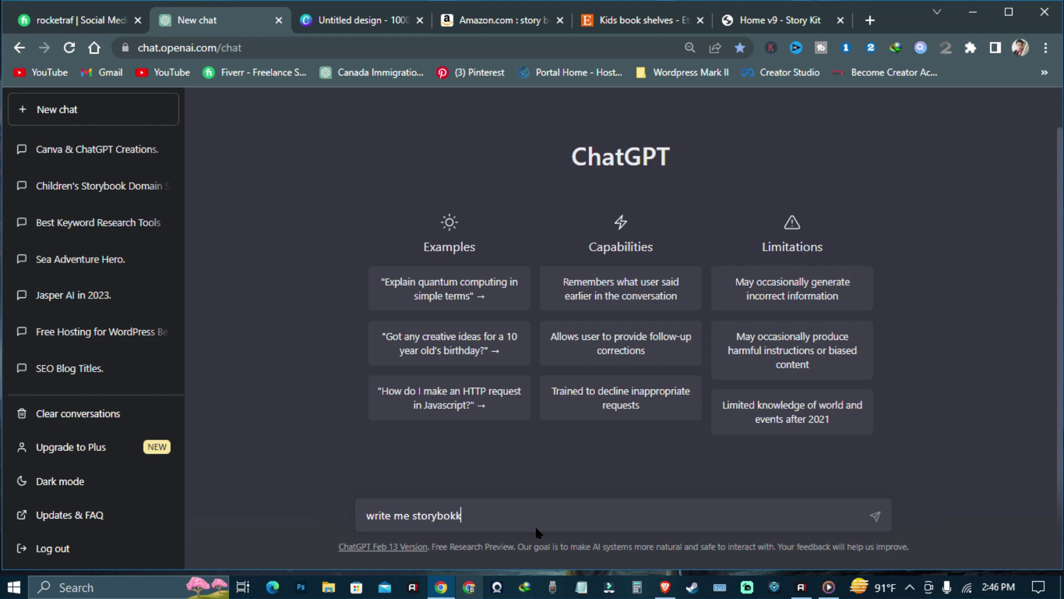
pyautogui.write(' for')
pyautogui.write(' kiens')
pyautogui.press('BackSpace')
pyautogui.press('BackSpace')
pyautogui.press('BackSpace')
pyautogui.write('ds about A Journey t')
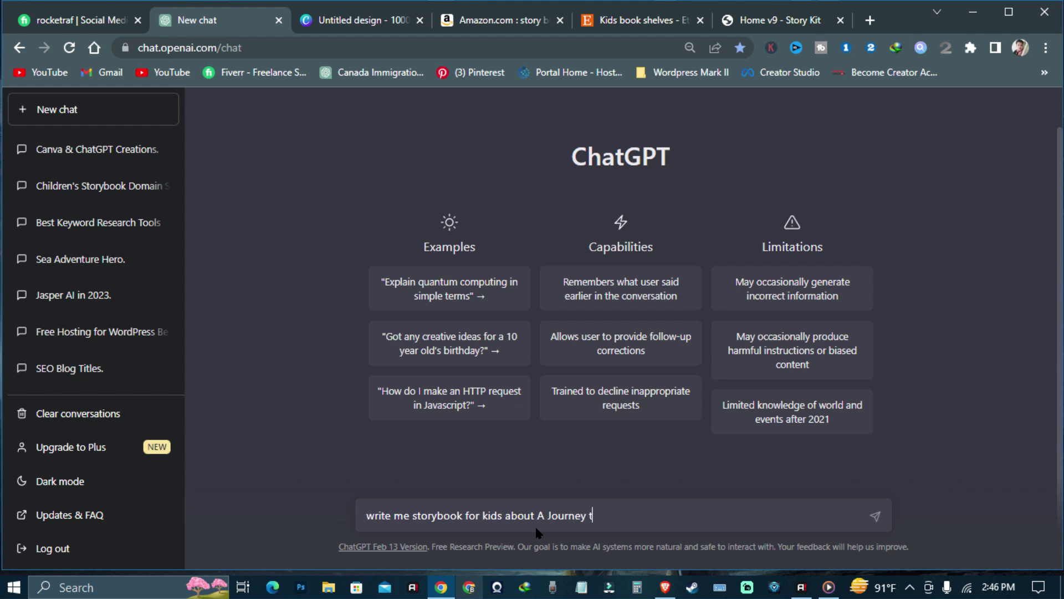
pyautogui.write('o lost Treasure')
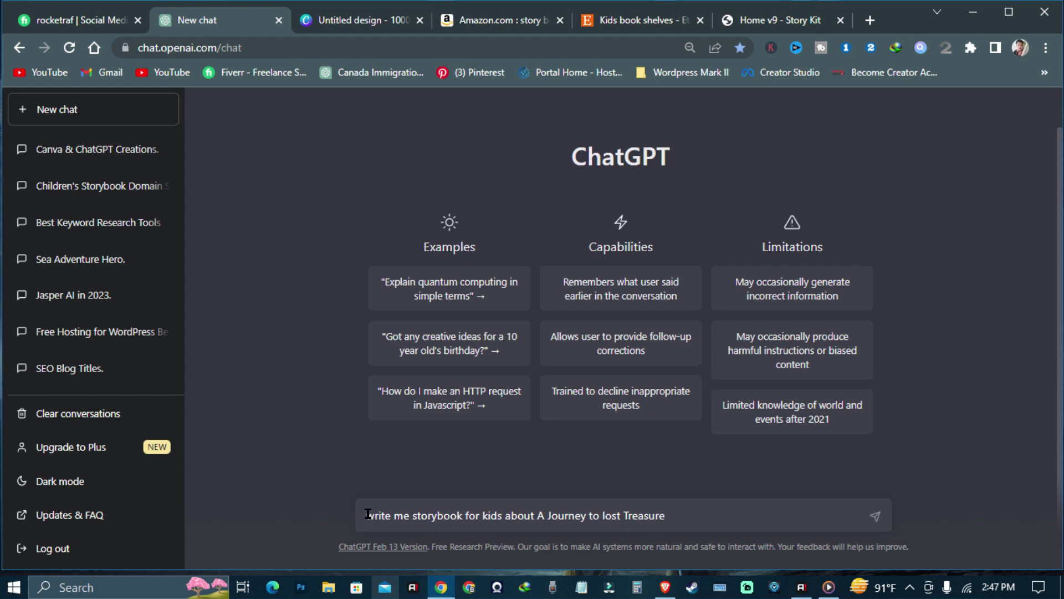
# Add "a" before "storybook" and "the" before "lost Treasure" in the prompt, and submit it.
pyautogui.click(413, 515)
pyautogui.write('a ')
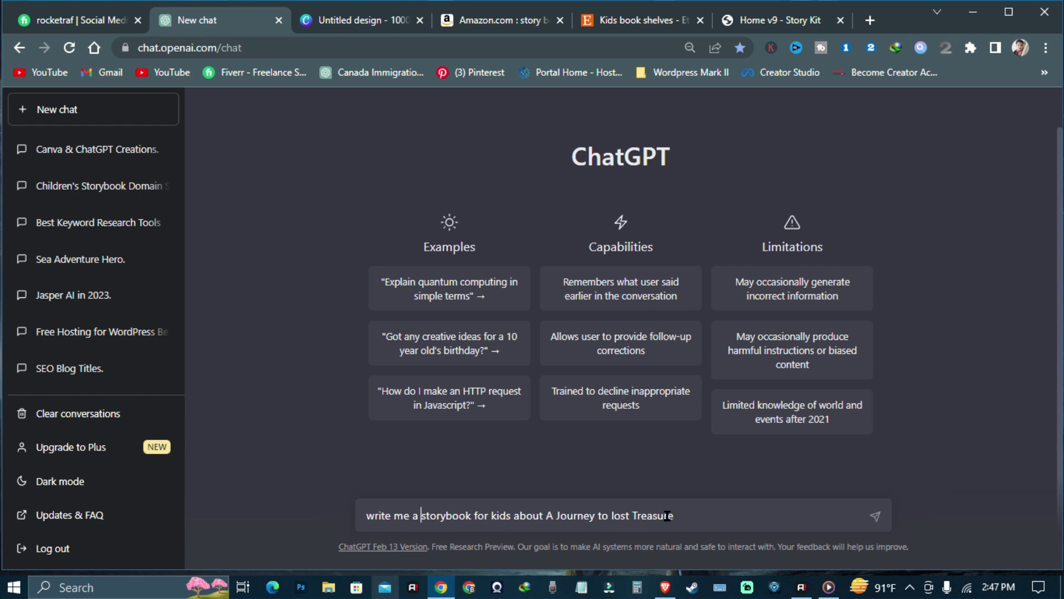
pyautogui.write('the')
pyautogui.click(876, 516)
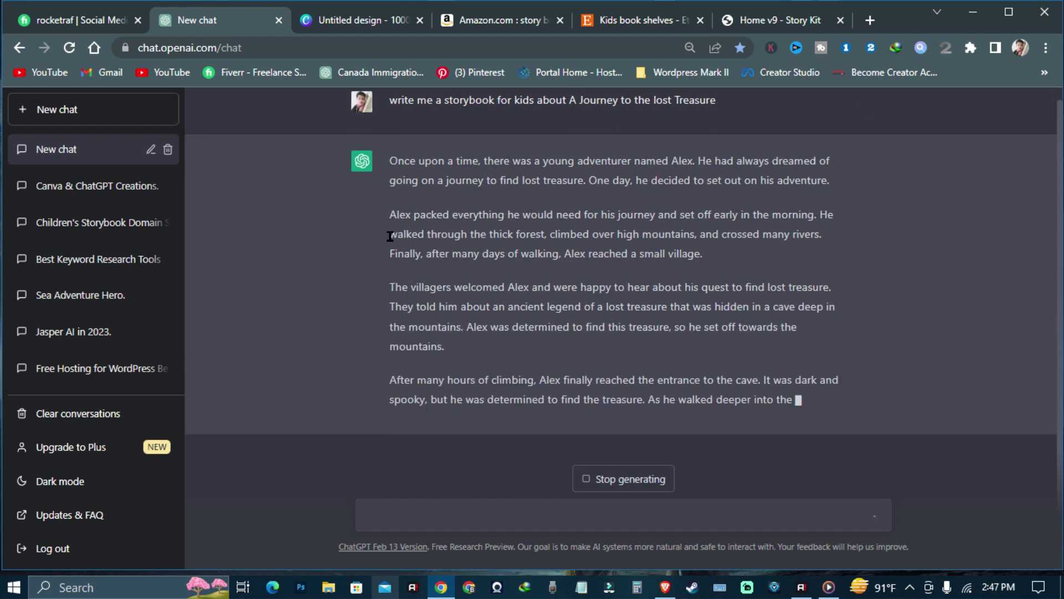
# Read through the generated lost treasure story from its opening to its closing lesson.
pyautogui.scroll(1, 474, 227)
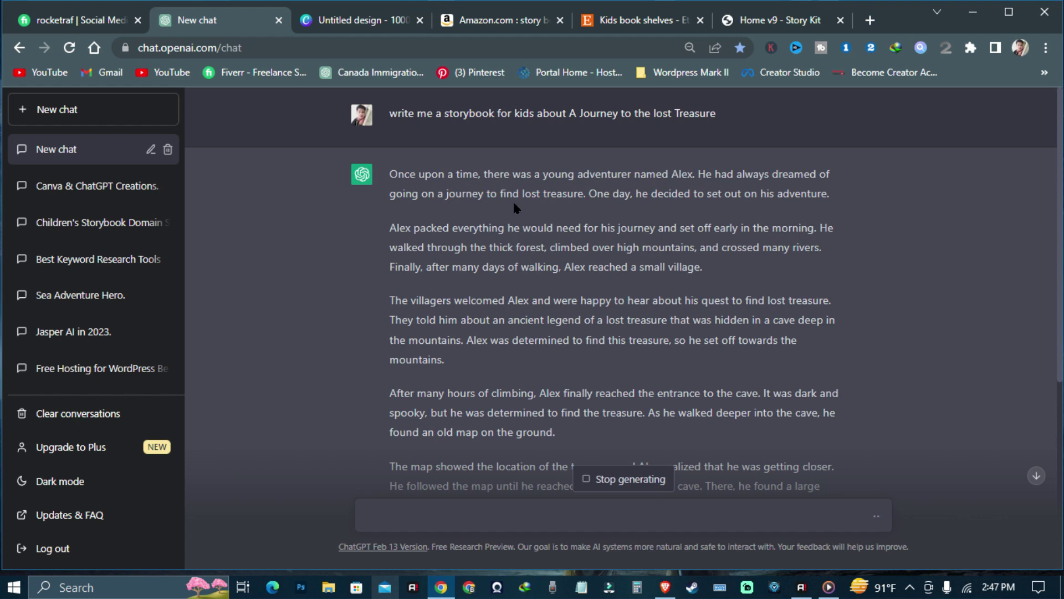
pyautogui.scroll(-6, 633, 247)
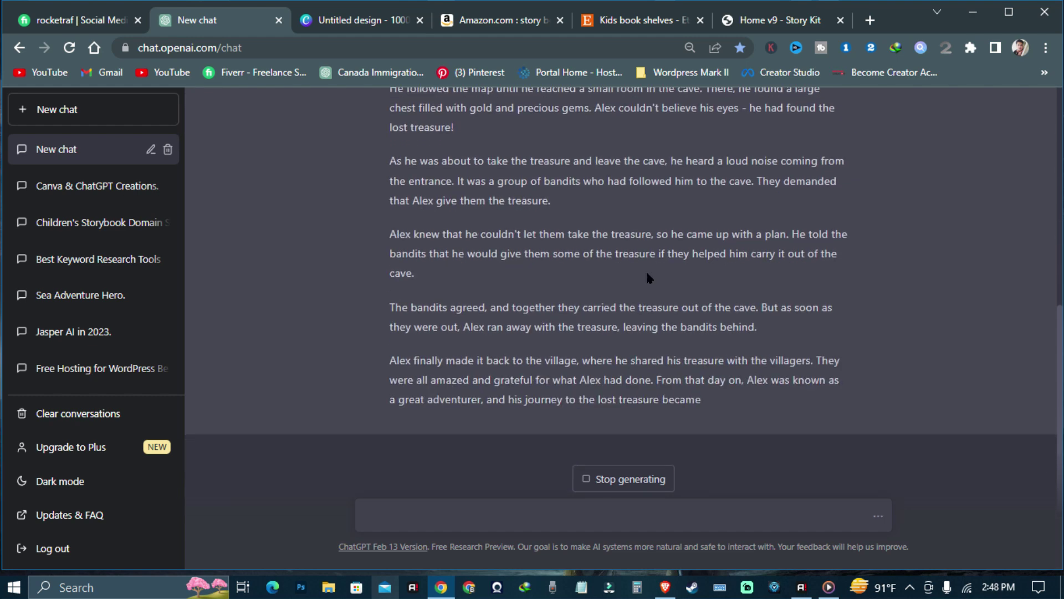
pyautogui.scroll(6, 648, 273)
pyautogui.scroll(-7, 650, 275)
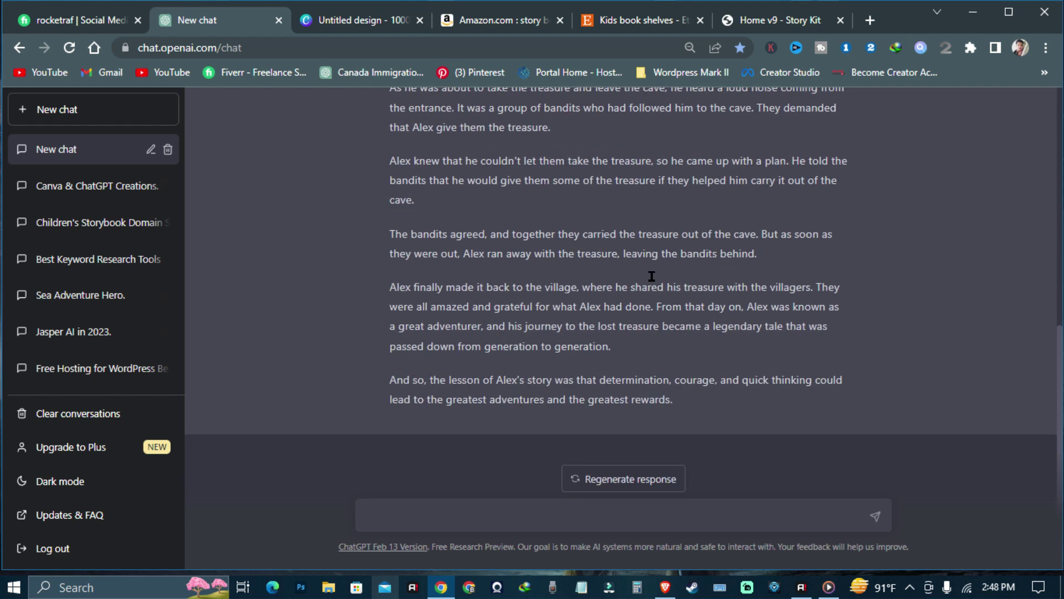
pyautogui.scroll(9, 656, 285)
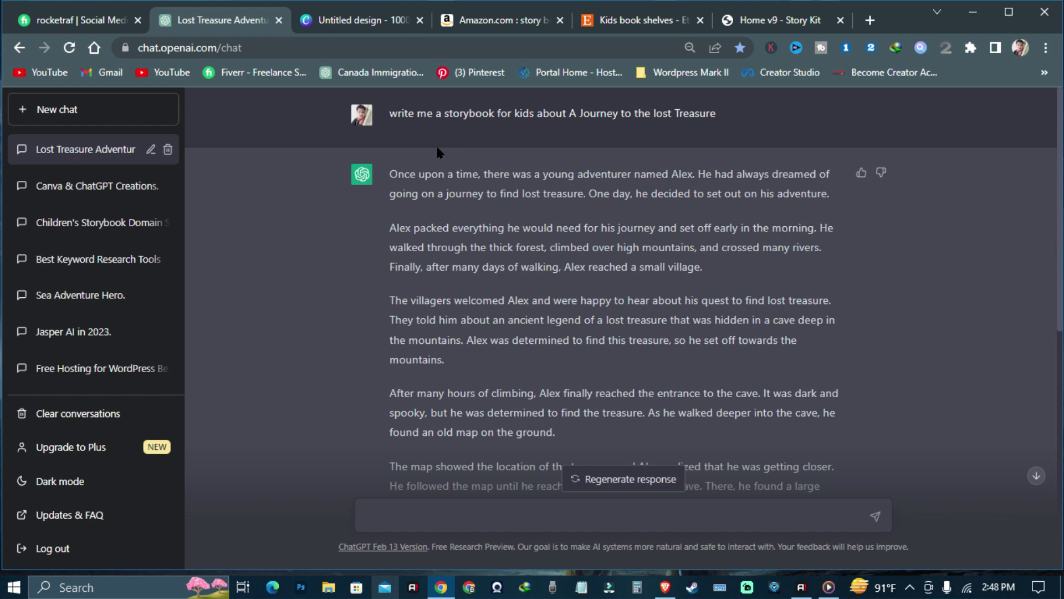
pyautogui.scroll(-8, 577, 199)
pyautogui.scroll(7, 577, 198)
pyautogui.scroll(2, 579, 203)
pyautogui.scroll(-9, 727, 135)
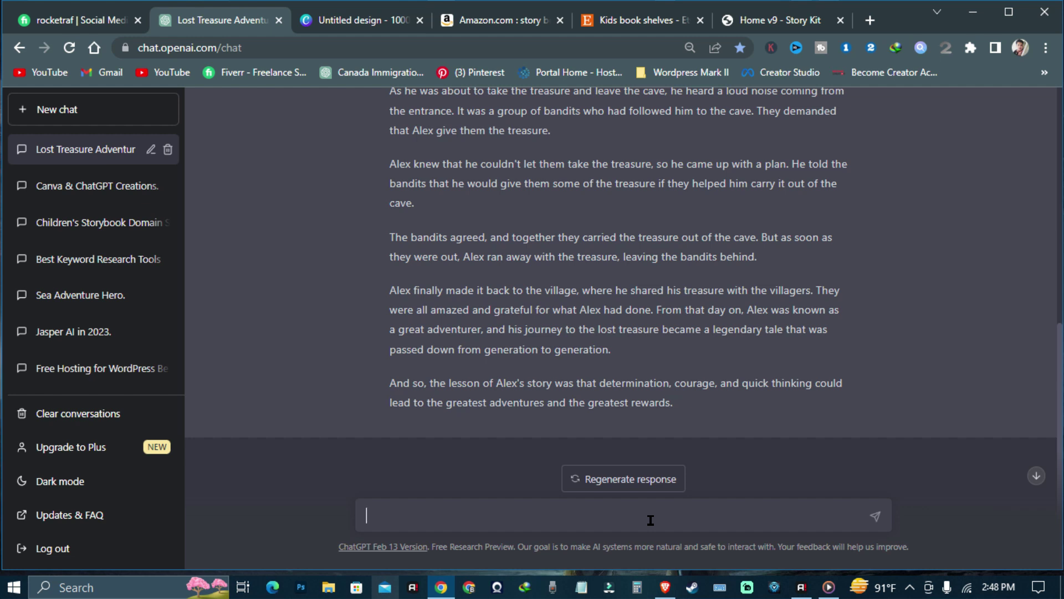
# Ask ChatGPT "what is the age range for story".
pyautogui.write('what is the r')
pyautogui.write('ge range for th')
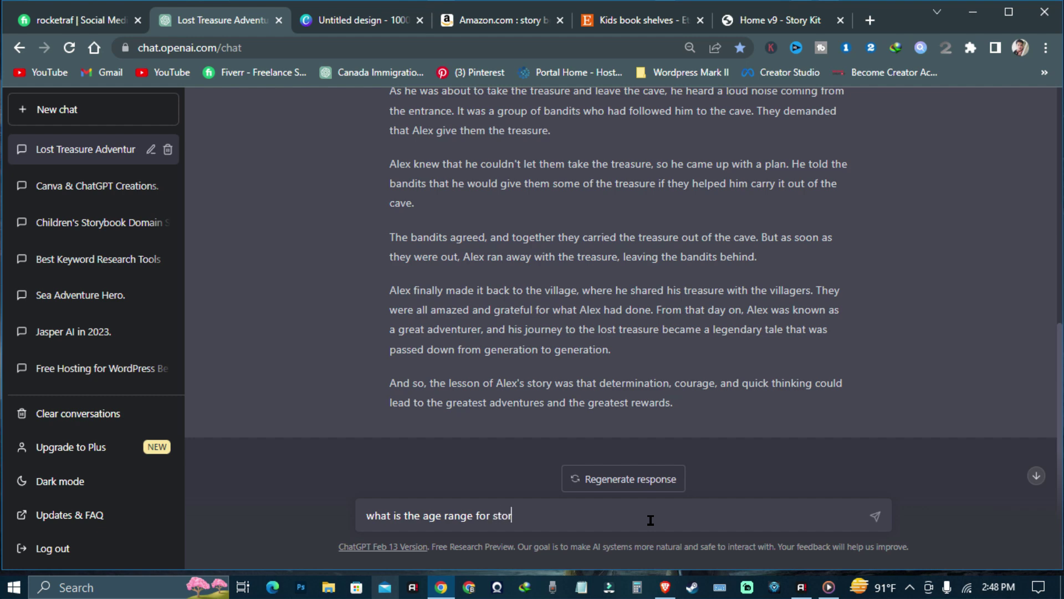
pyautogui.press('Return')
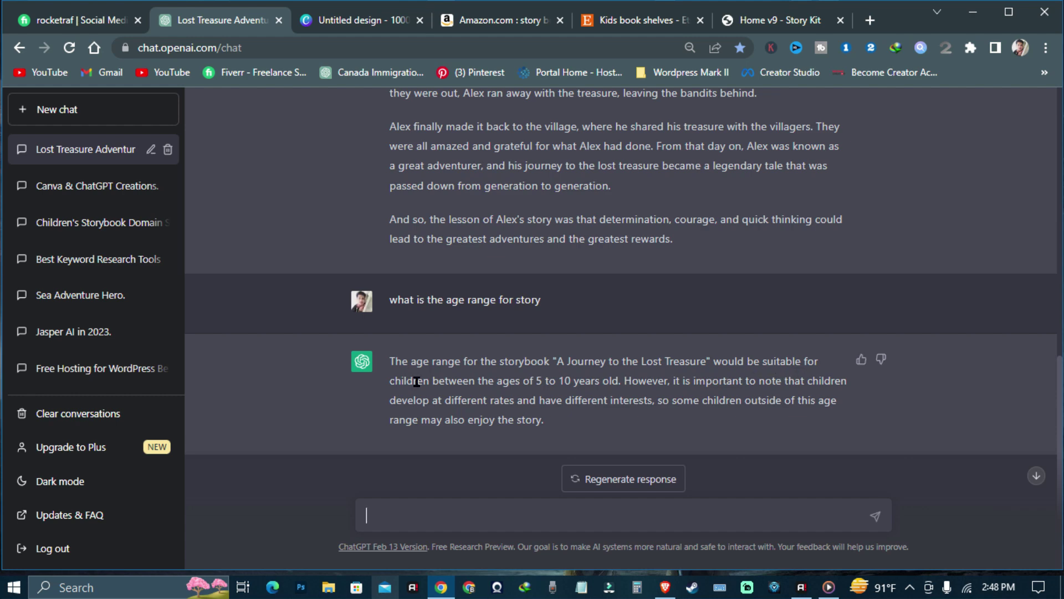
# Review the age range answer together with the paragraphs of the story above it.
pyautogui.scroll(6, 539, 362)
pyautogui.scroll(-6, 541, 360)
pyautogui.scroll(-1, 571, 332)
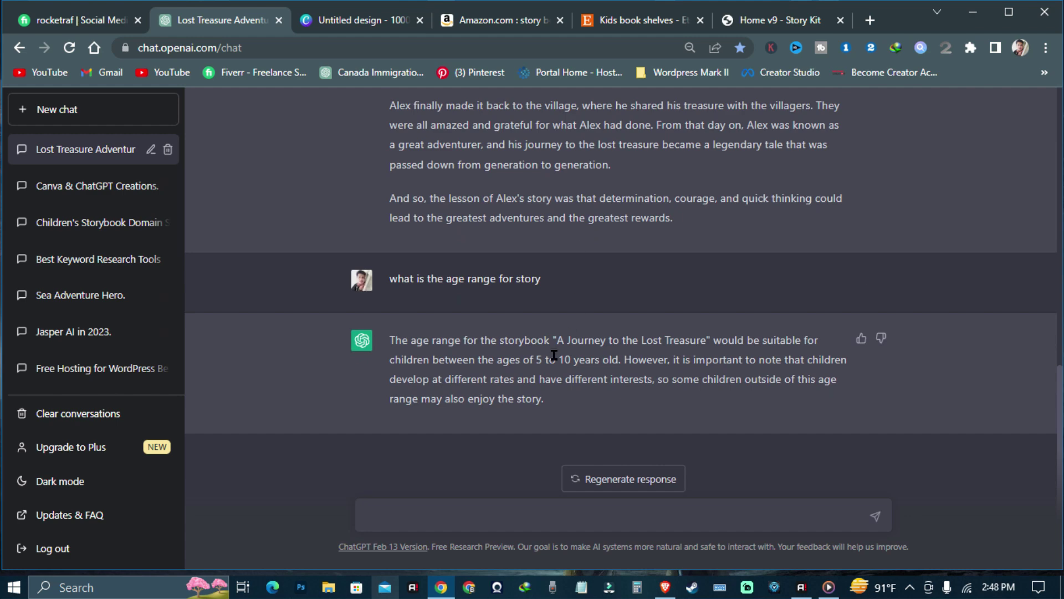
pyautogui.scroll(4, 605, 360)
pyautogui.scroll(8, 605, 360)
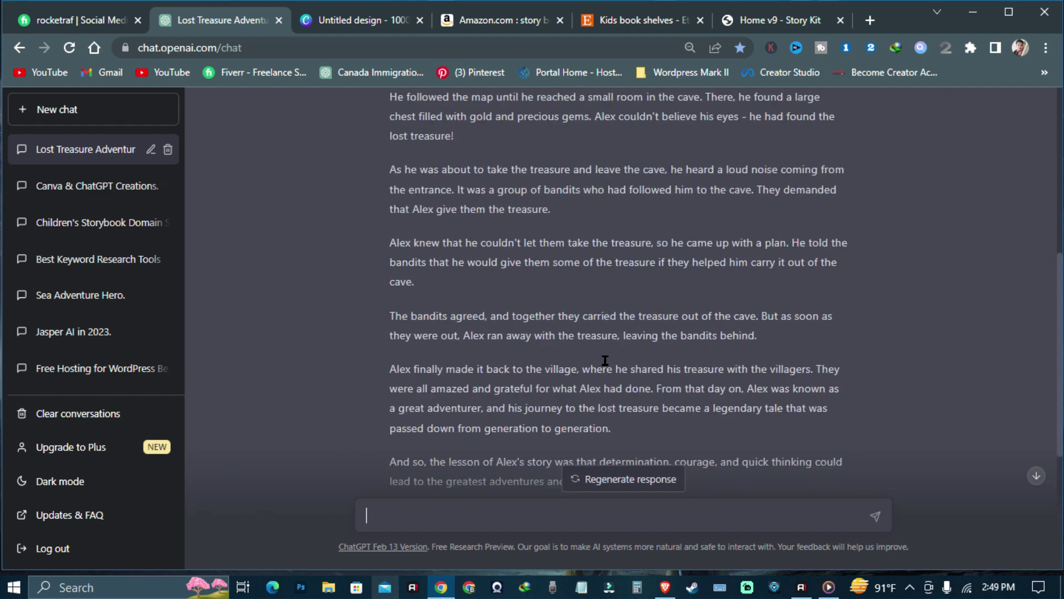
pyautogui.scroll(-12, 610, 363)
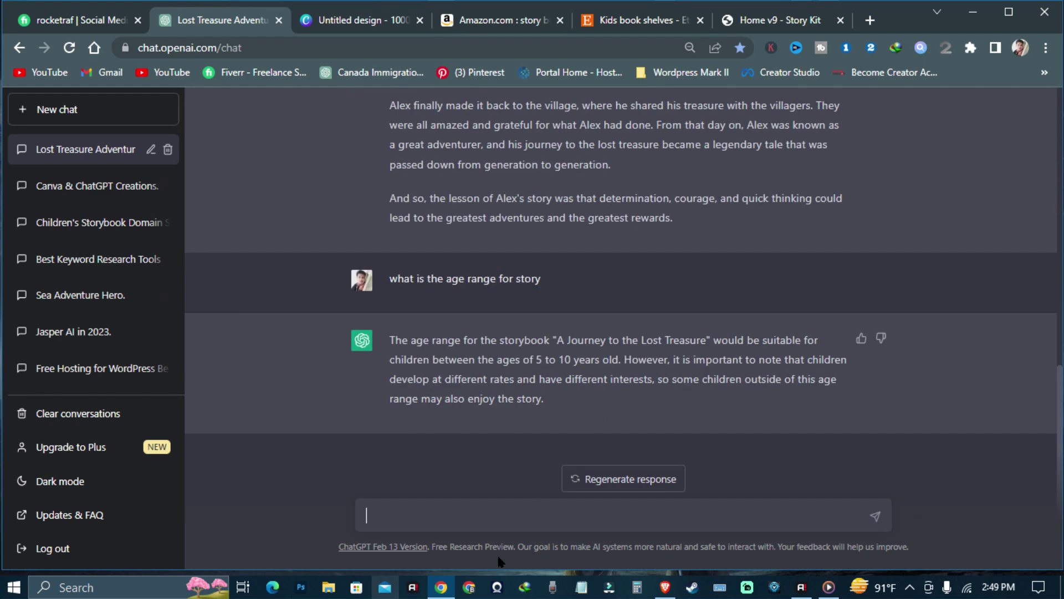
pyautogui.scroll(11, 499, 333)
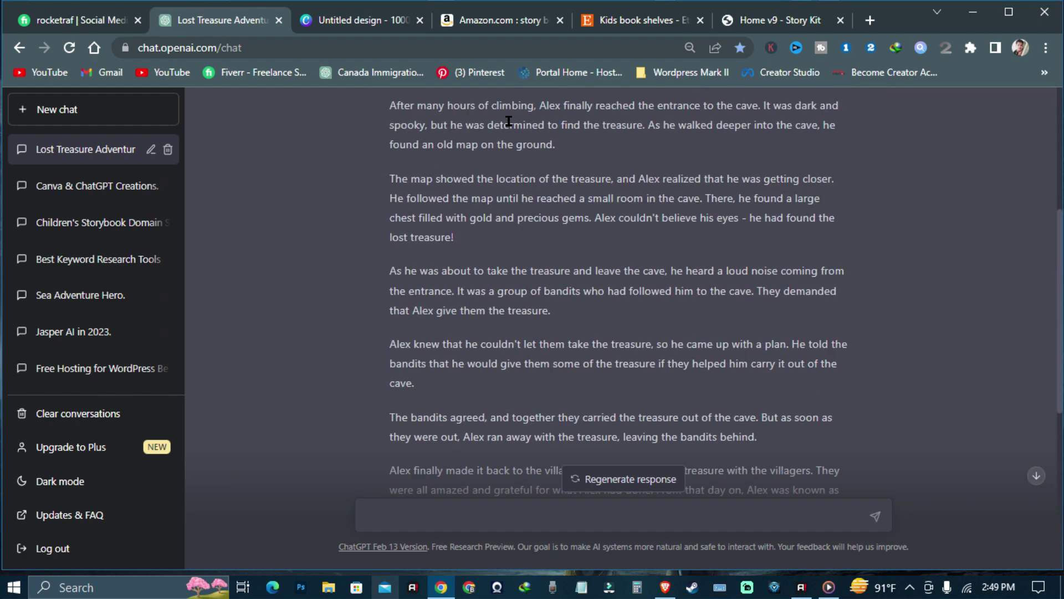
pyautogui.scroll(-10, 517, 205)
pyautogui.scroll(10, 514, 208)
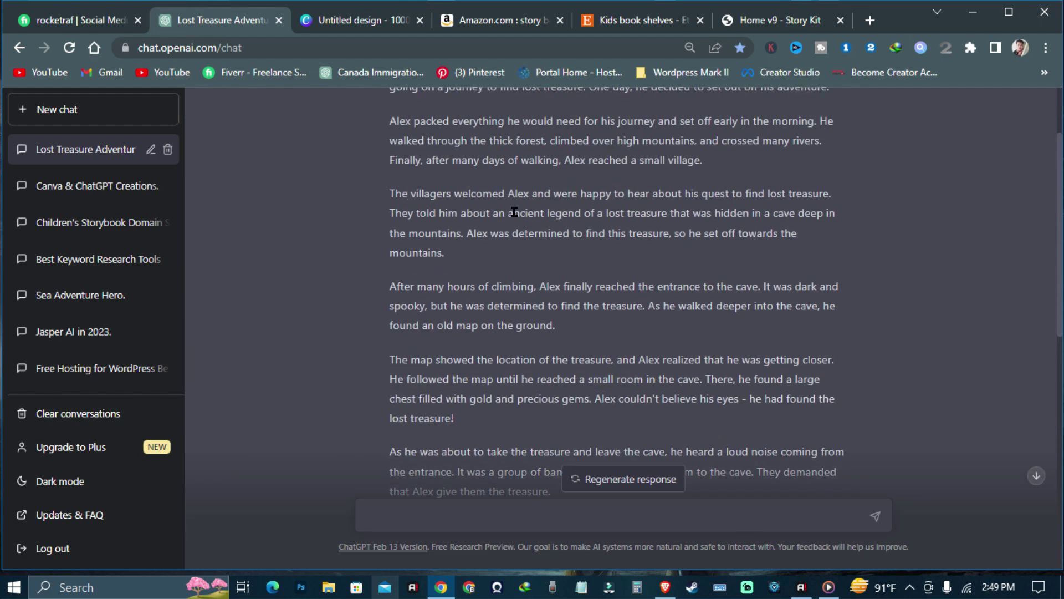
pyautogui.scroll(-10, 477, 343)
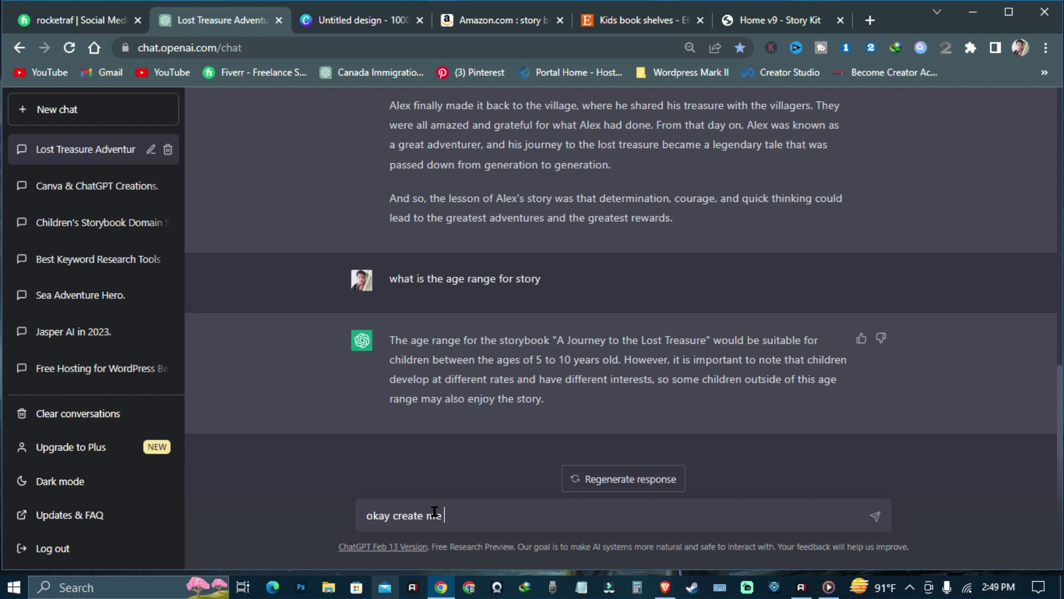
# Ask ChatGPT "okay create me the chapter and outline for this story book".
pyautogui.write('he chapter and outline for th')
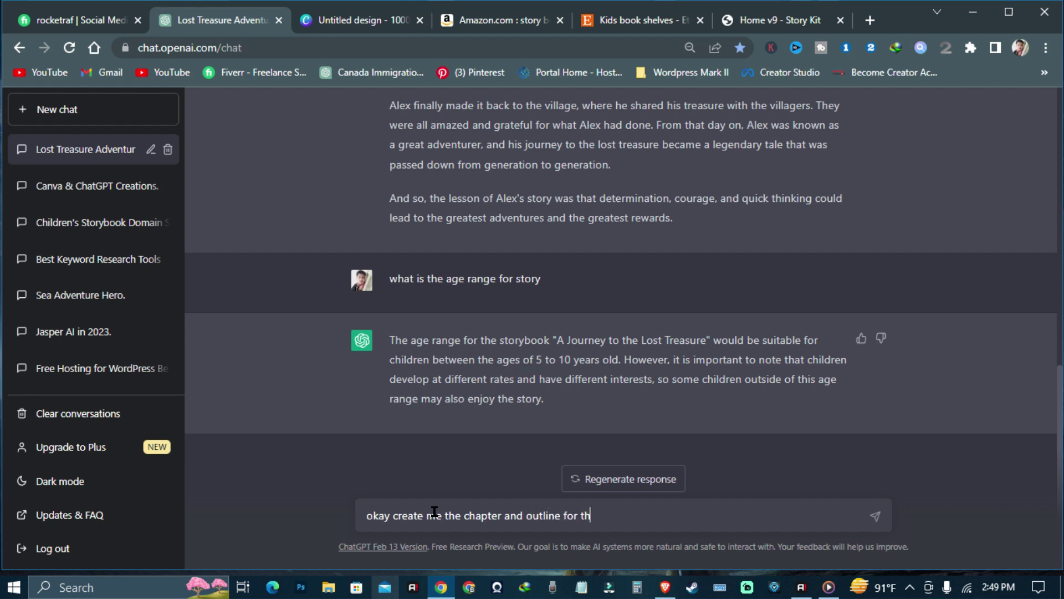
pyautogui.write('ook')
pyautogui.press('Return')
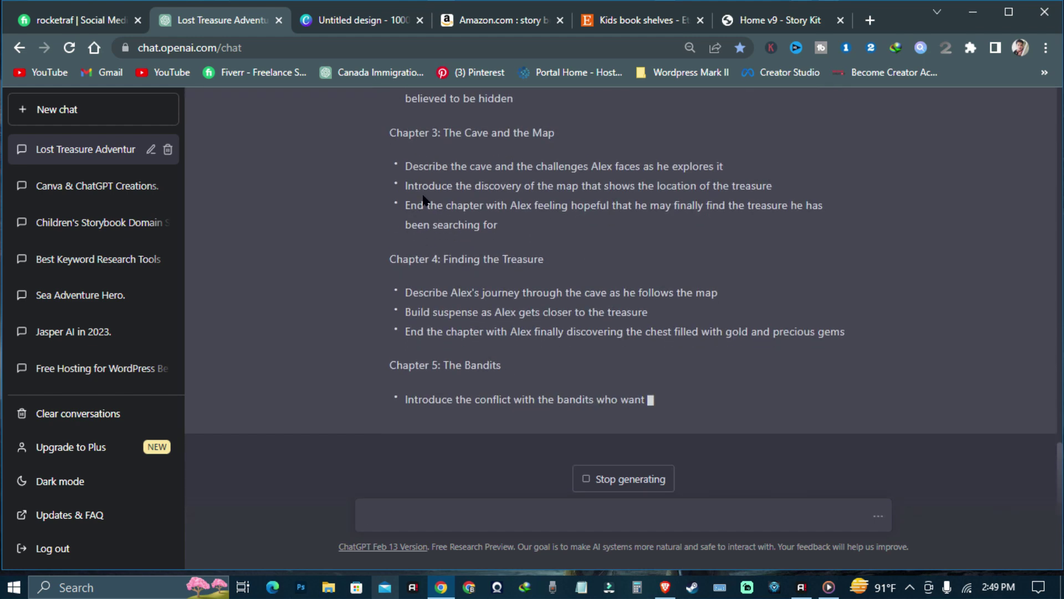
# Look over the chapter outline for the lost treasure story while it is being generated.
pyautogui.scroll(4, 398, 185)
pyautogui.scroll(-6, 398, 136)
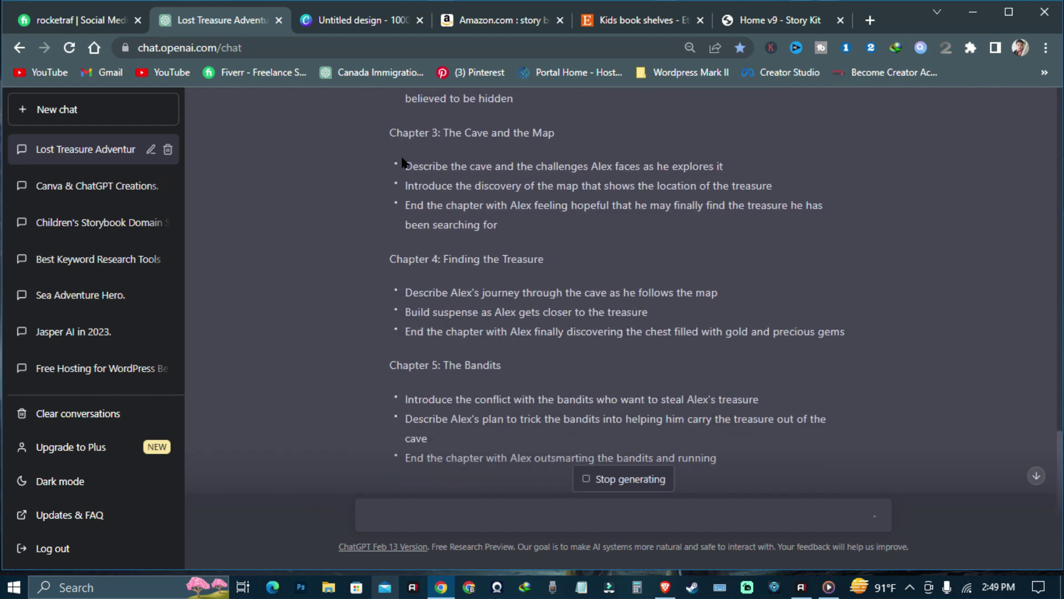
pyautogui.scroll(-2, 421, 194)
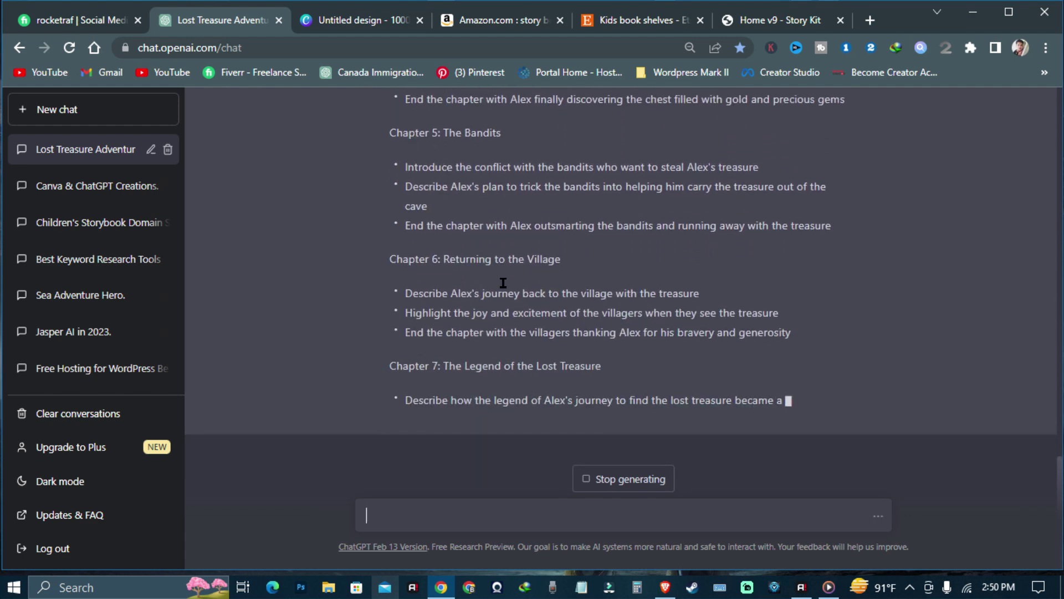
pyautogui.scroll(7, 596, 391)
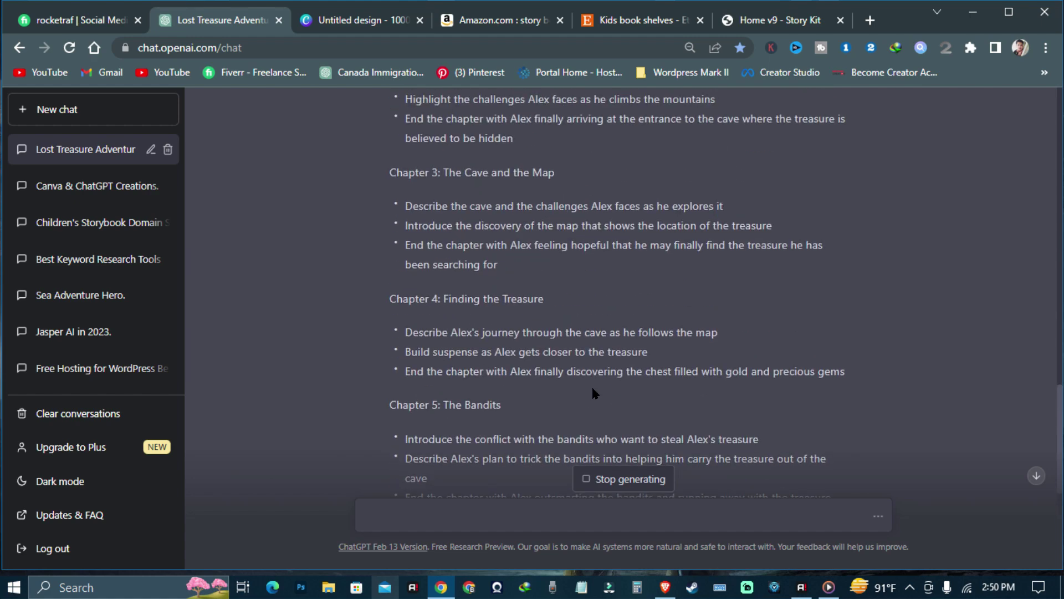
pyautogui.scroll(-5, 591, 385)
pyautogui.scroll(15, 587, 383)
pyautogui.scroll(3, 585, 382)
pyautogui.scroll(-15, 530, 230)
pyautogui.scroll(4, 569, 287)
pyautogui.scroll(10, 569, 288)
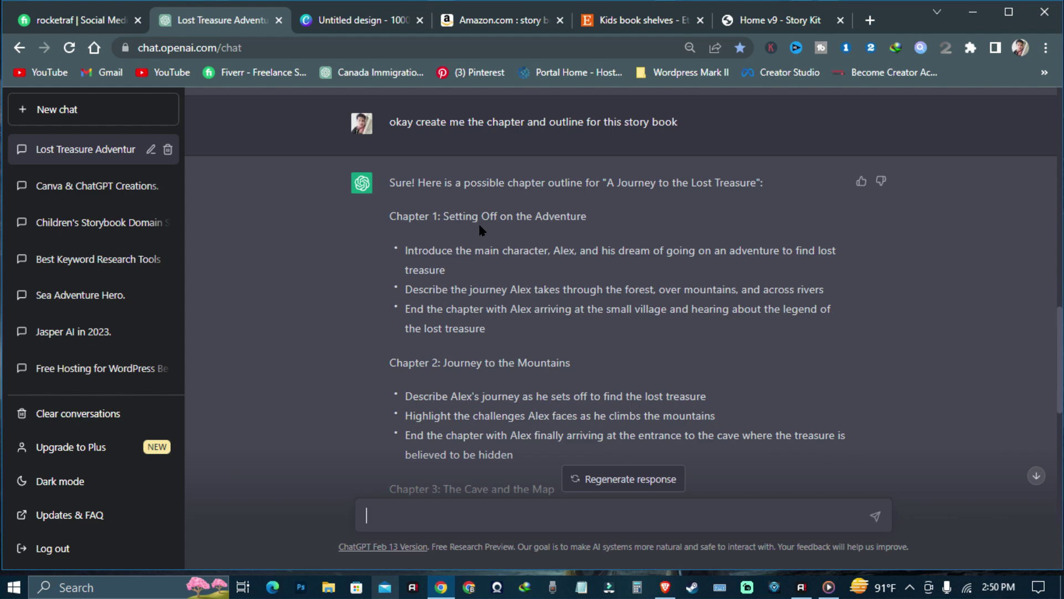
# Read through the completed outline from Chapter 1 to Chapter 7 and return to its beginning.
pyautogui.scroll(-3, 554, 233)
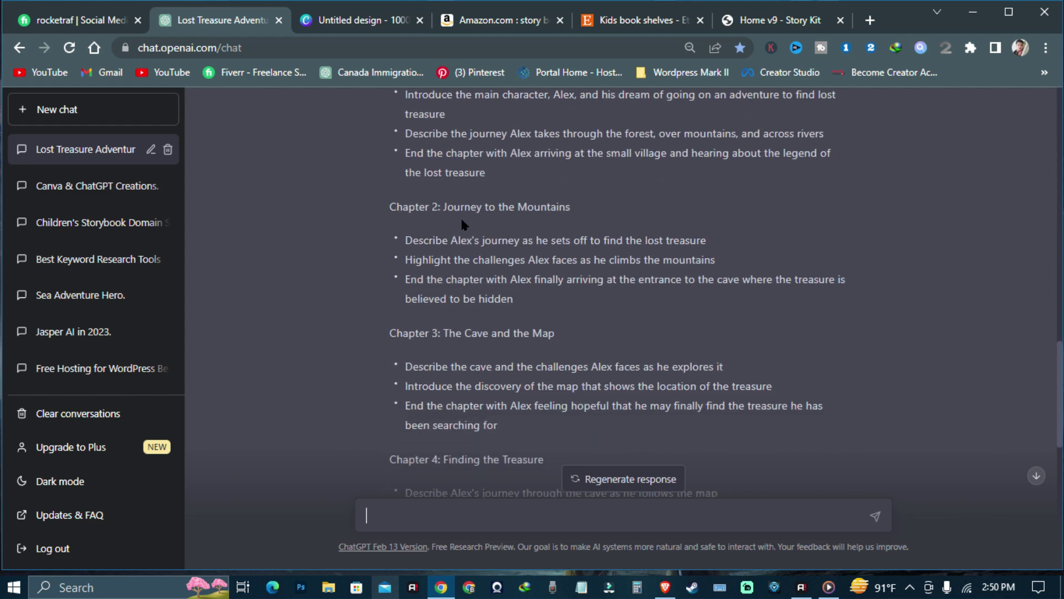
pyautogui.scroll(-2, 431, 342)
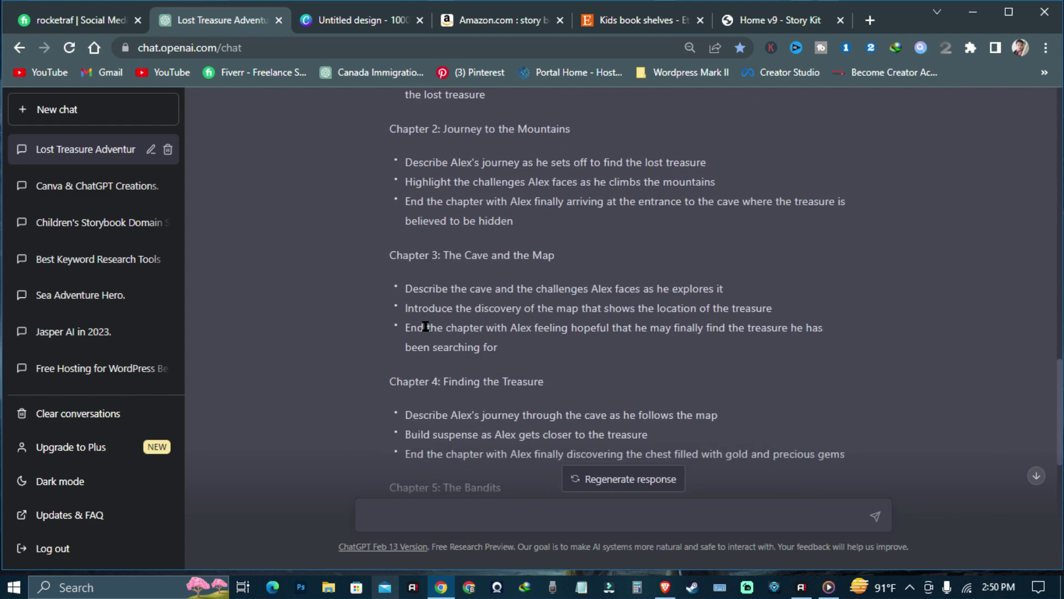
pyautogui.scroll(-2, 524, 255)
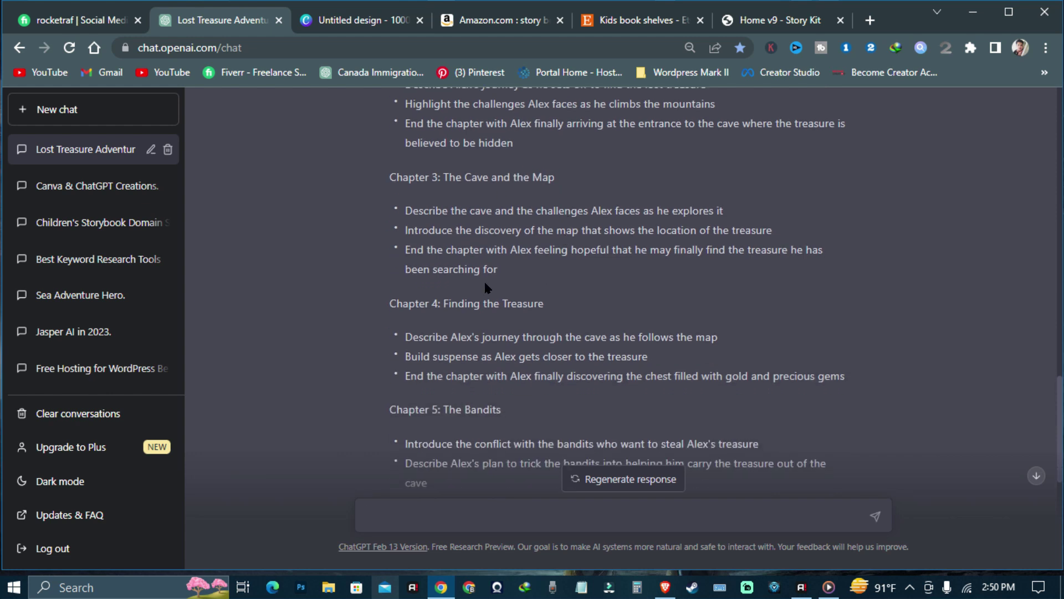
pyautogui.scroll(-4, 479, 294)
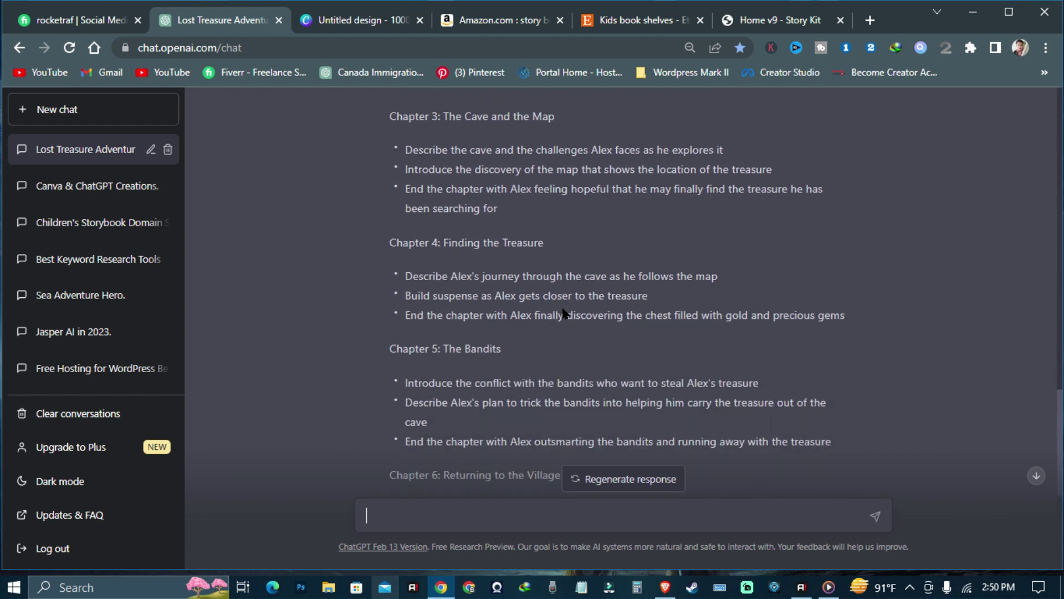
pyautogui.scroll(-4, 525, 273)
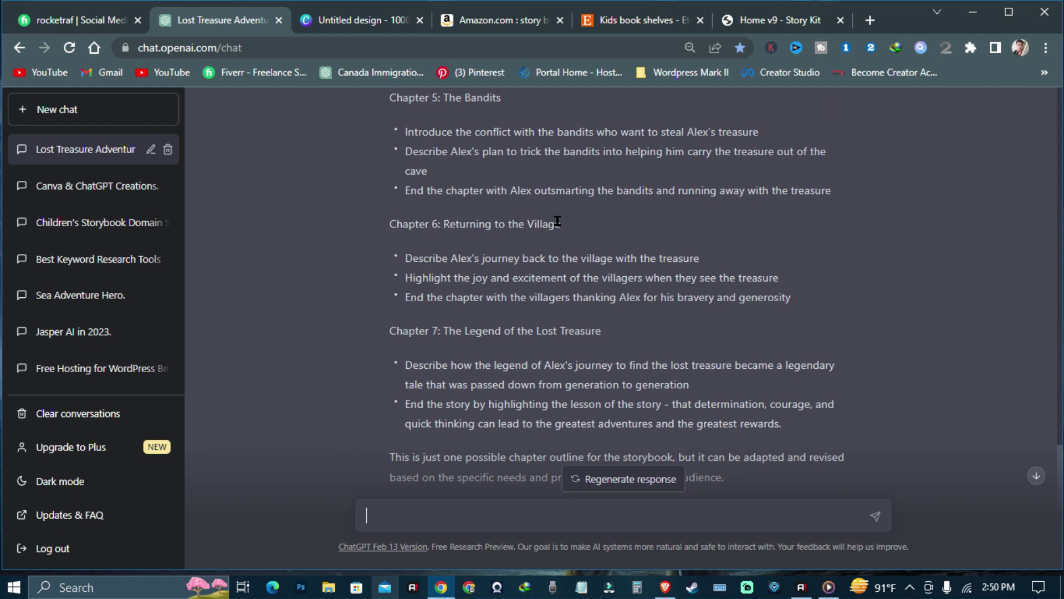
pyautogui.scroll(15, 611, 345)
pyautogui.scroll(-7, 614, 341)
pyautogui.scroll(3, 621, 255)
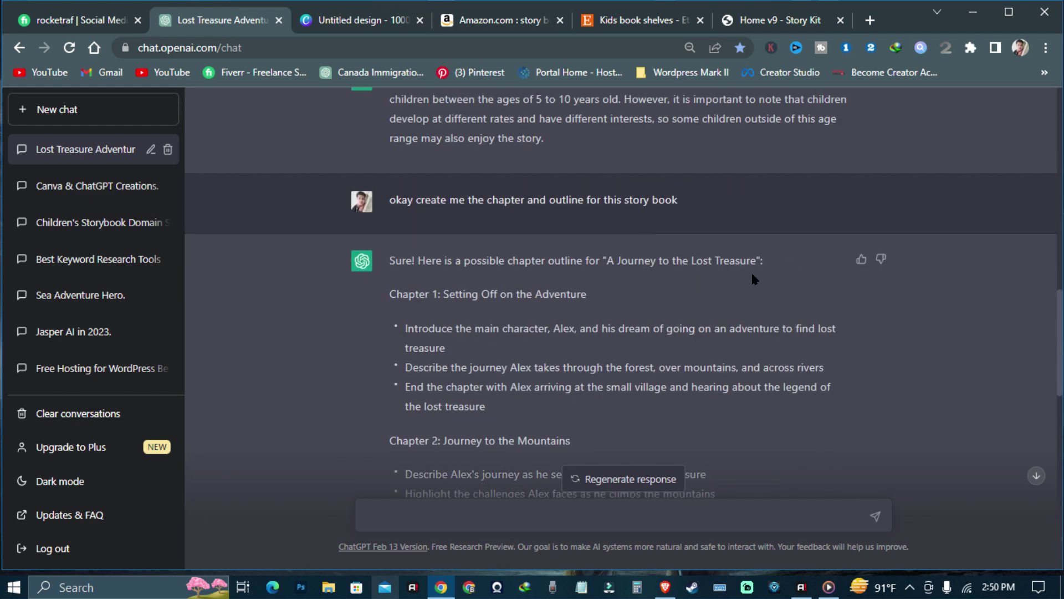
# Check the existing Canva design, and search Google for "canava ai generator" in a new browser tab.
pyautogui.click(320, 25)
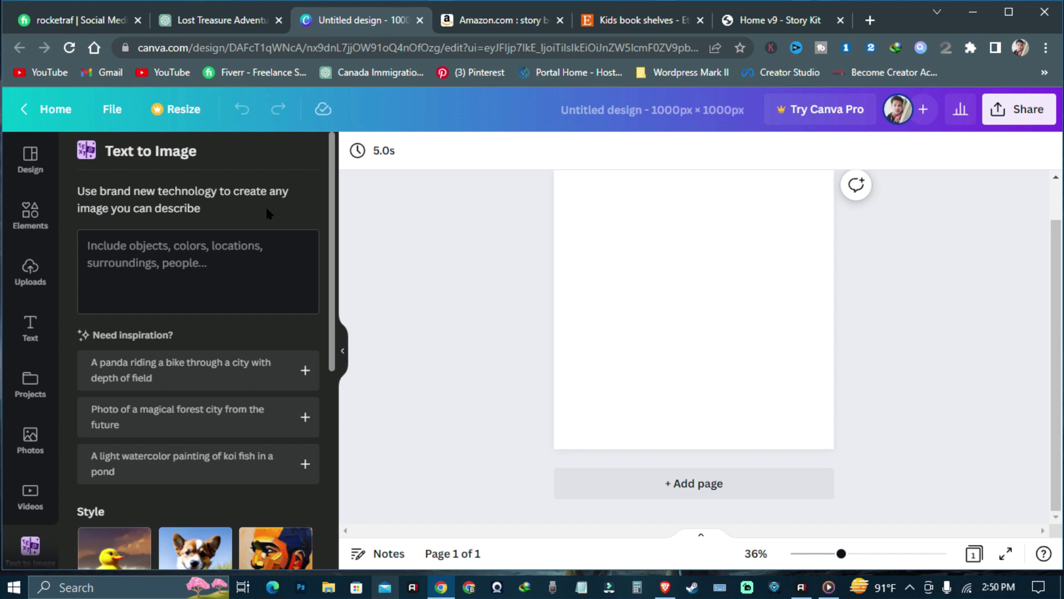
pyautogui.click(866, 22)
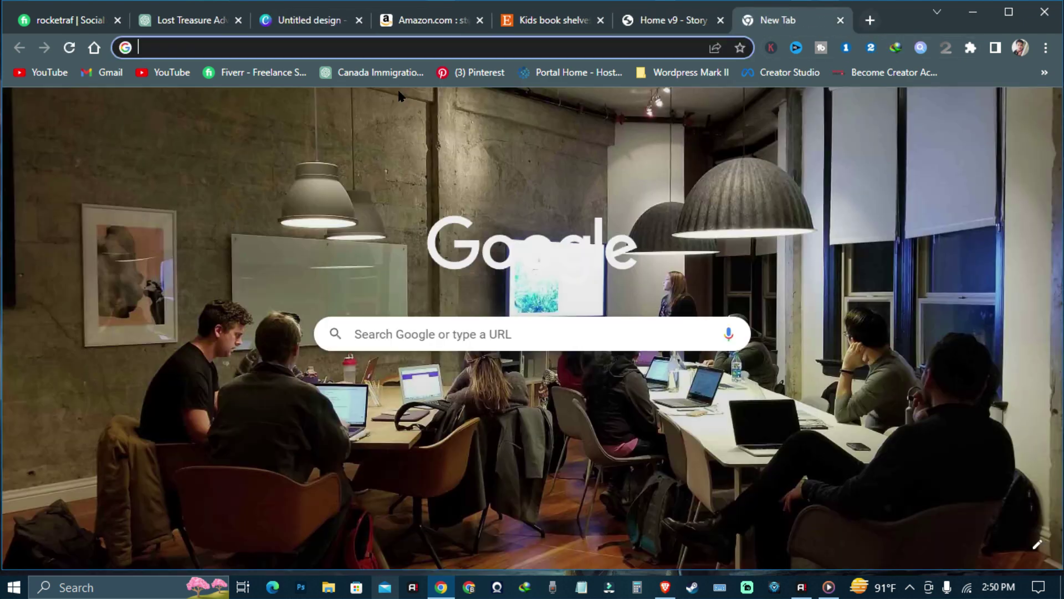
pyautogui.click(548, 334)
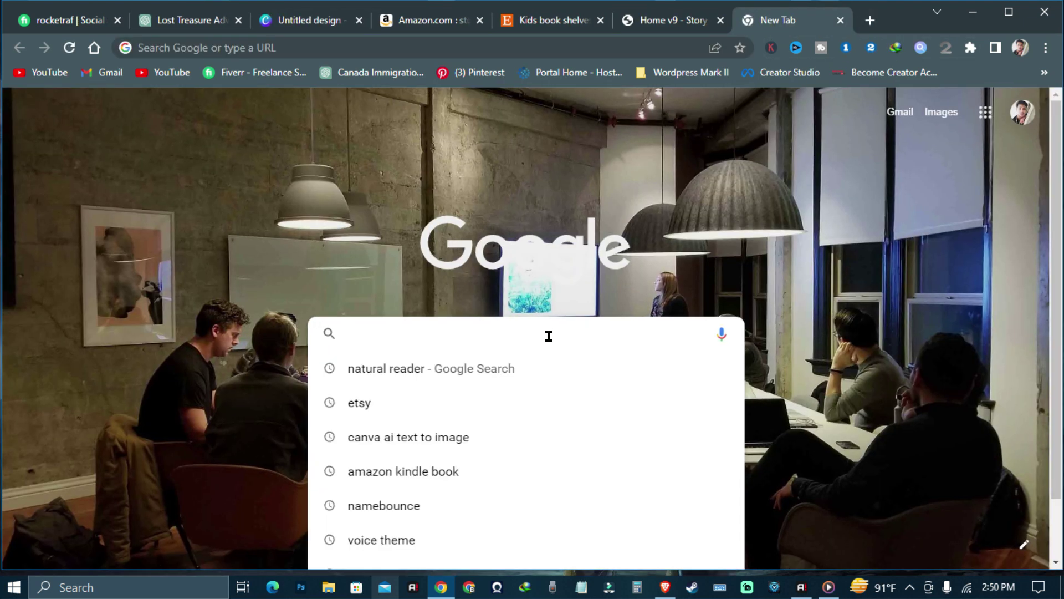
pyautogui.write('canava')
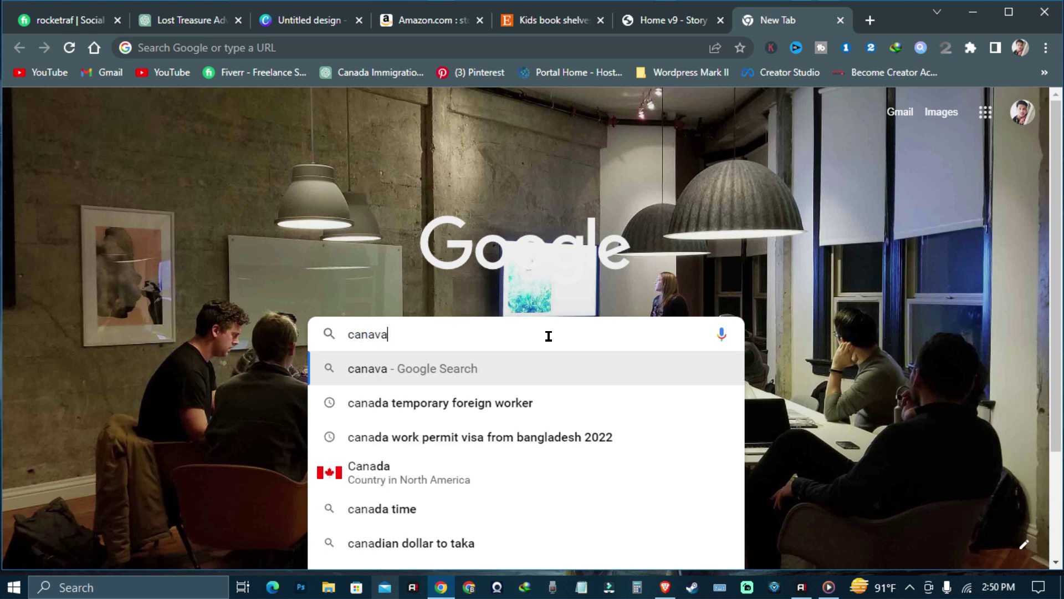
pyautogui.write(' ai gene')
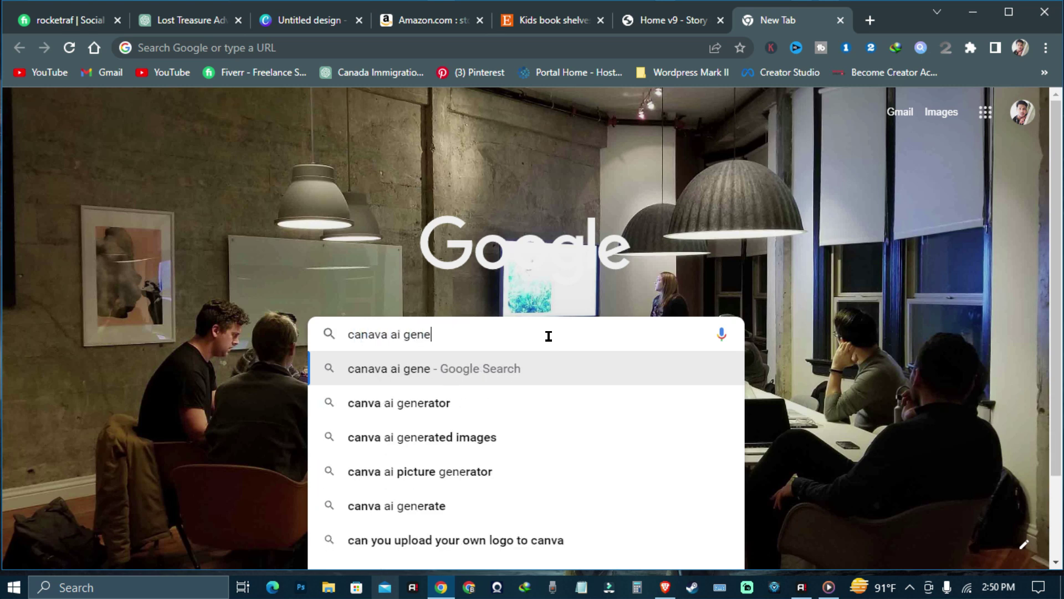
pyautogui.write('rator')
pyautogui.press('Return')
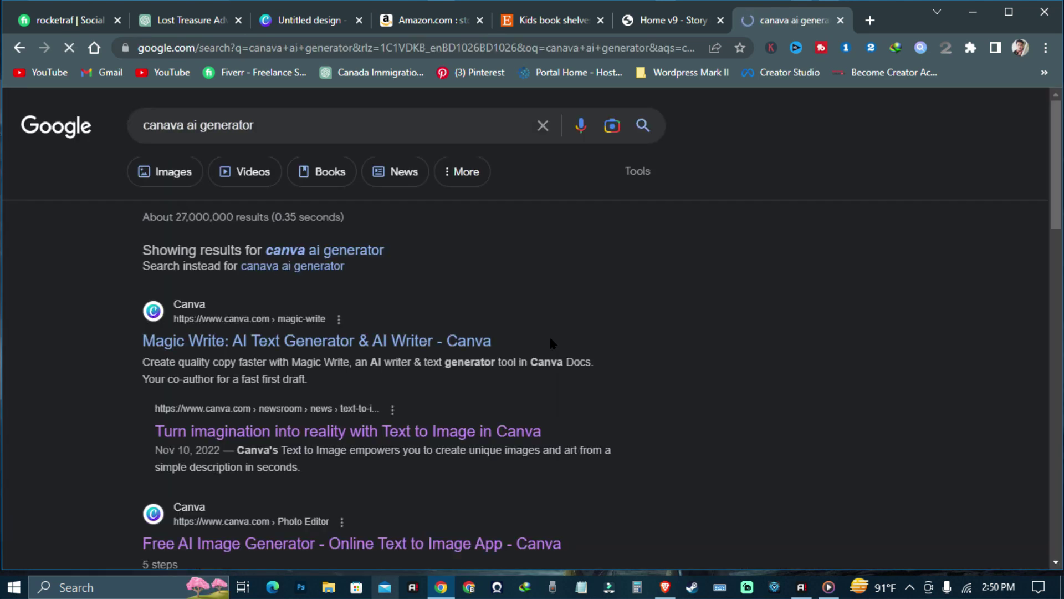
# Open Canva's "Turn imagination into reality with Text to Image" article and follow its Text to Image link to the AI image generator page.
pyautogui.scroll(-2, 226, 383)
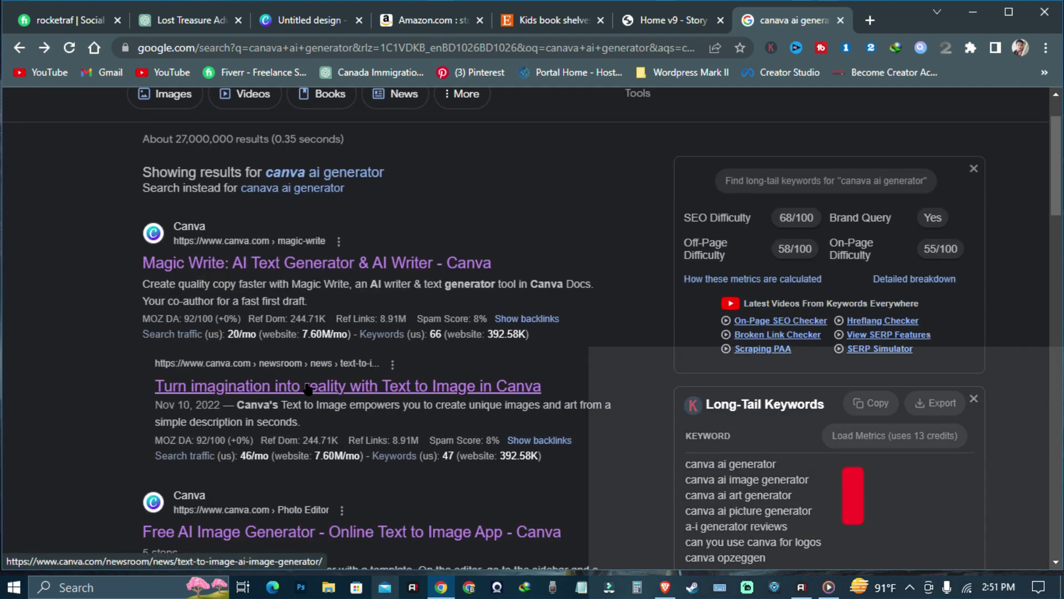
pyautogui.click(308, 387)
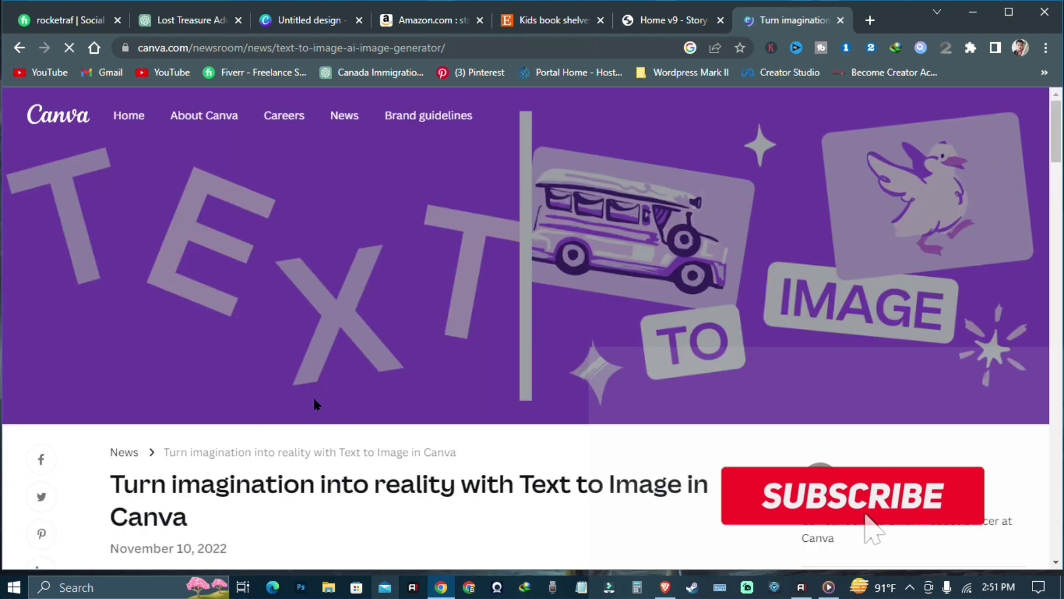
pyautogui.scroll(-8, 356, 377)
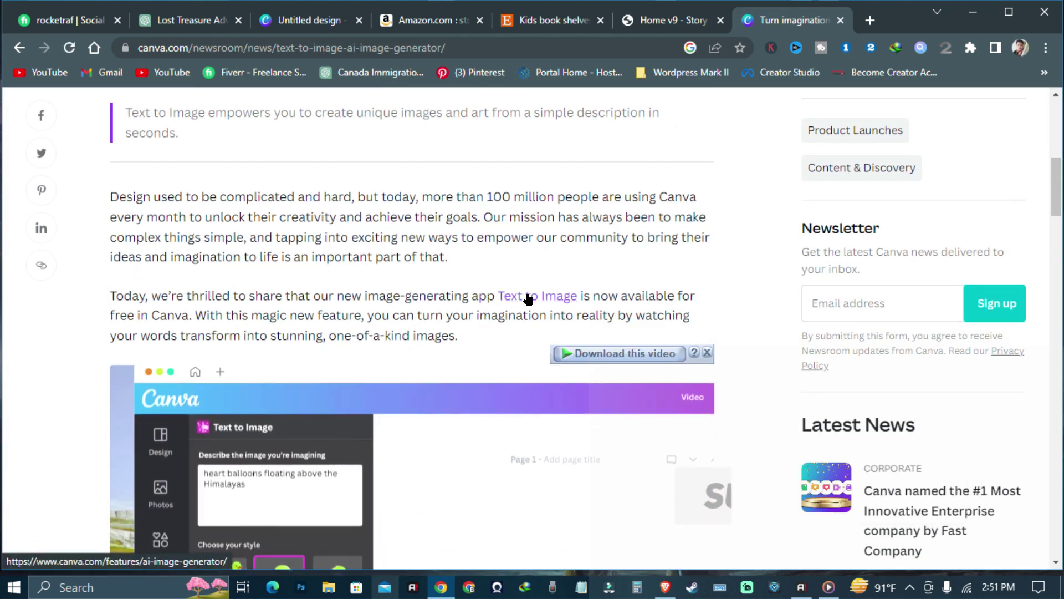
pyautogui.click(546, 299)
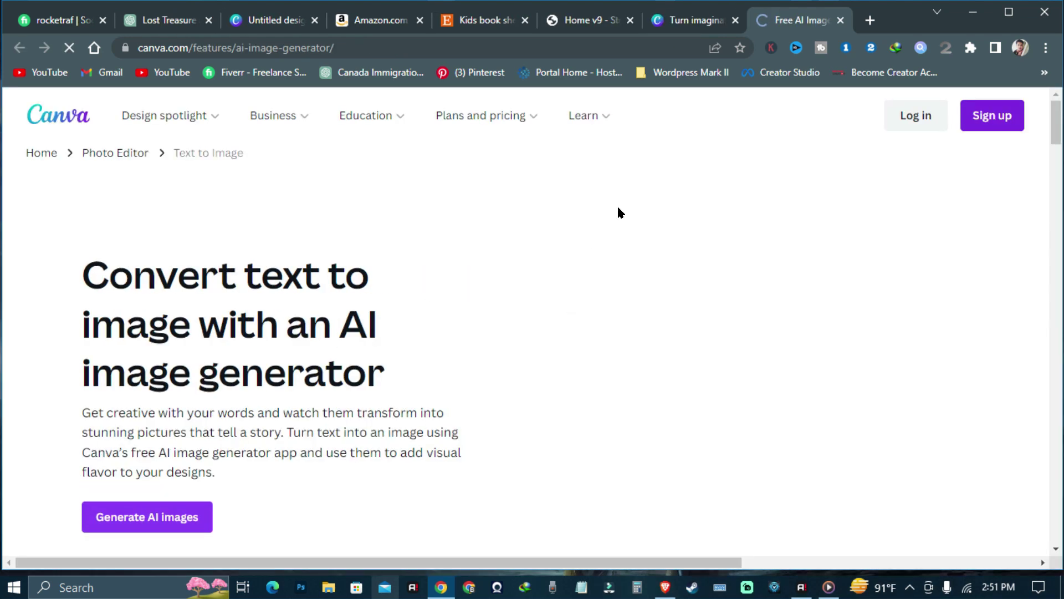
pyautogui.scroll(-1, 76, 297)
pyautogui.scroll(-1, 76, 297)
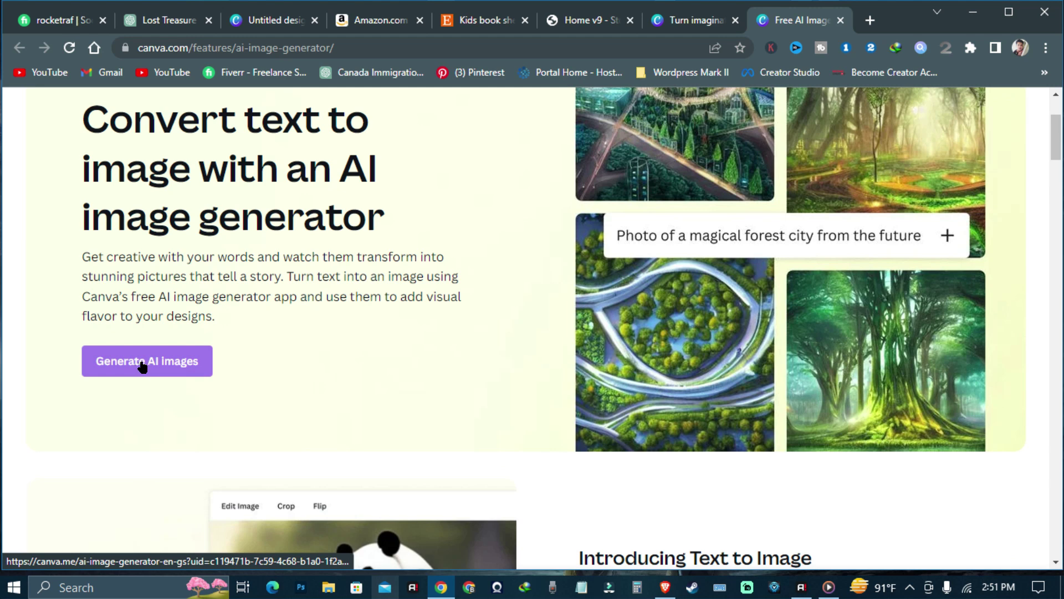
# Launch Canva's AI image generator in a new custom-size design of 1000 × 1000 px.
pyautogui.click(142, 367)
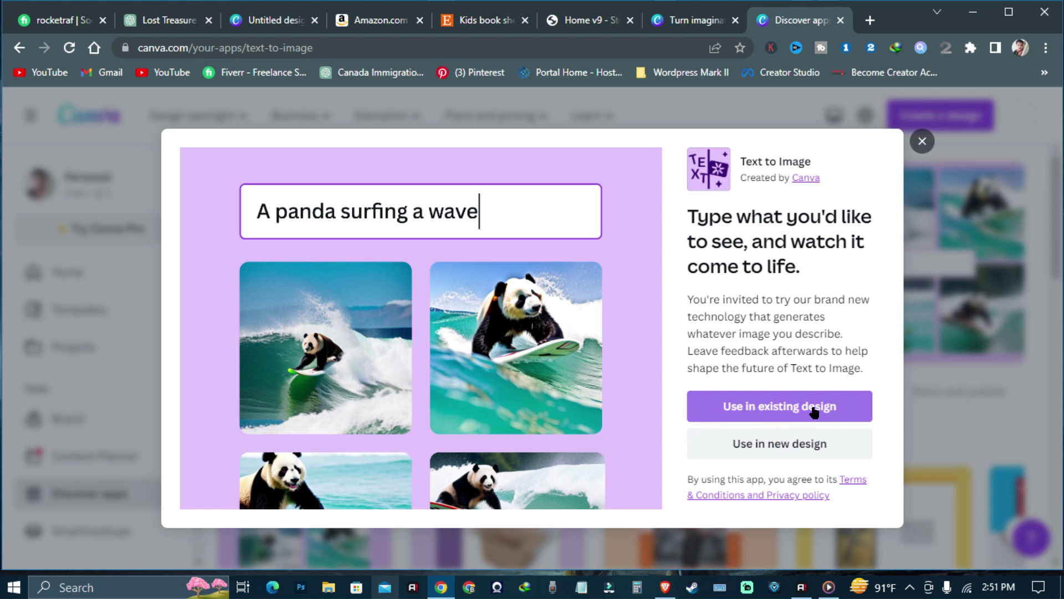
pyautogui.click(768, 455)
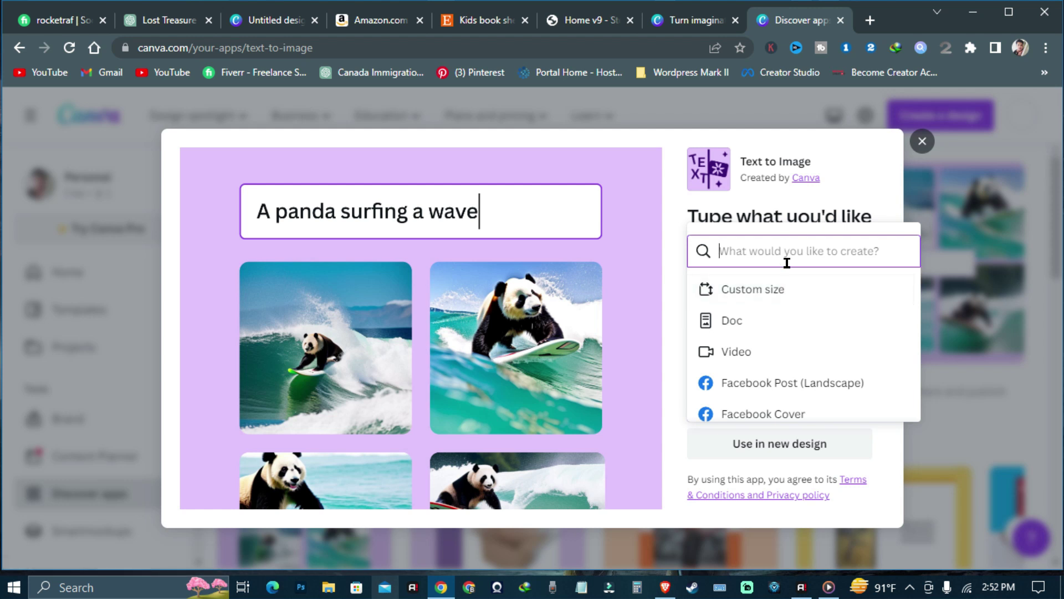
pyautogui.click(753, 290)
pyautogui.write('1000')
pyautogui.press('Tab')
pyautogui.write('1000')
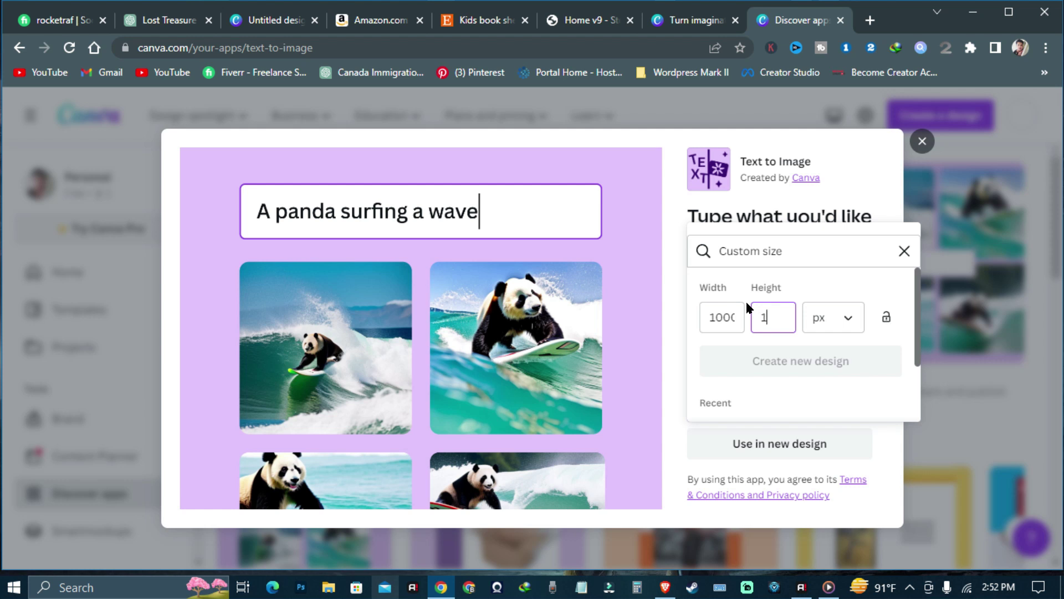
pyautogui.click(780, 350)
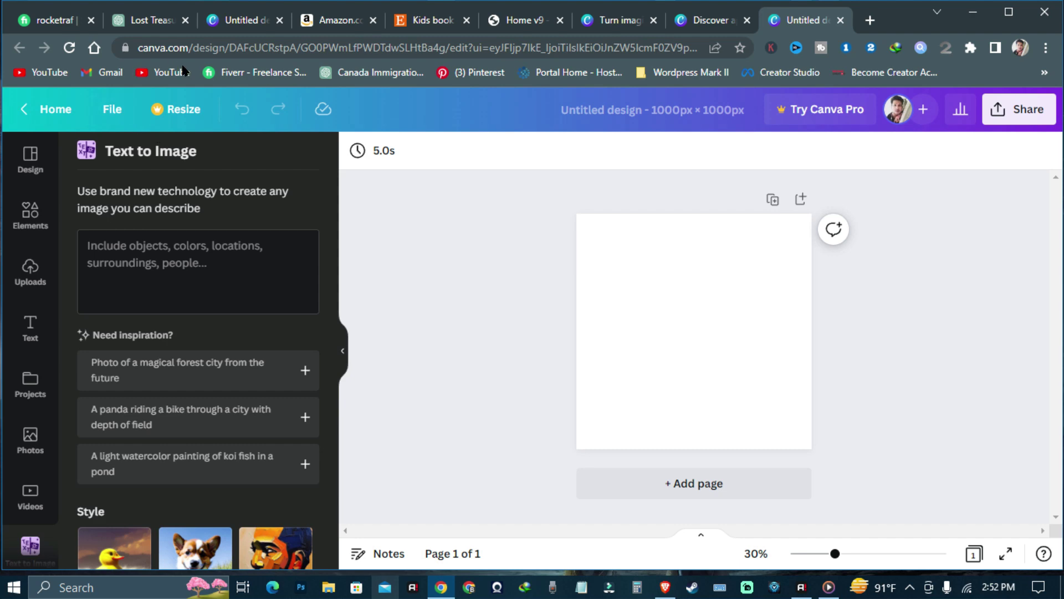
# Close the old Canva design, the Text to Image article and the Discover apps page, keeping the new design open.
pyautogui.click(279, 20)
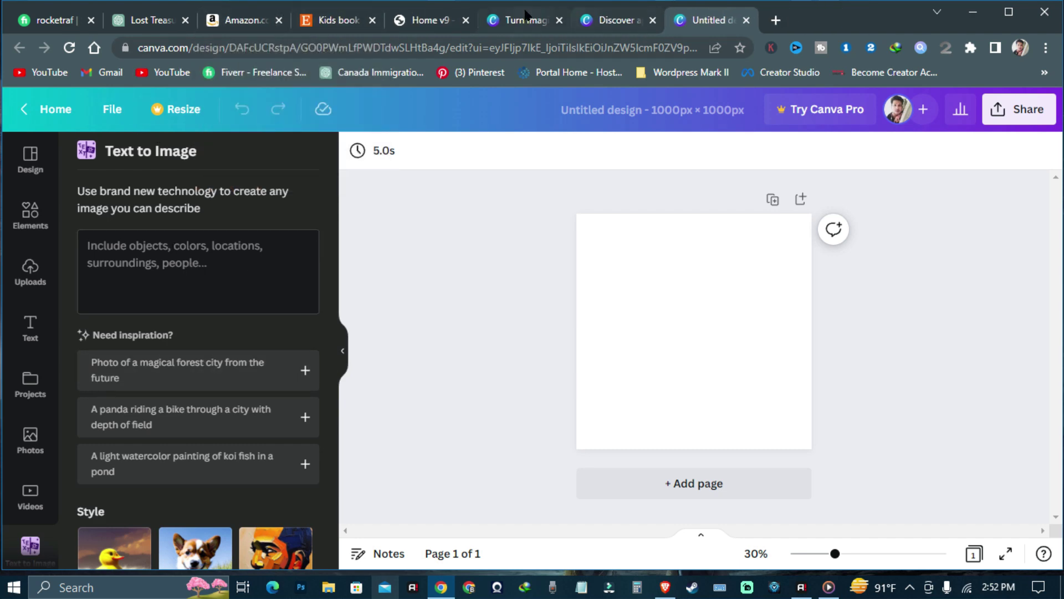
pyautogui.click(546, 20)
pyautogui.click(560, 20)
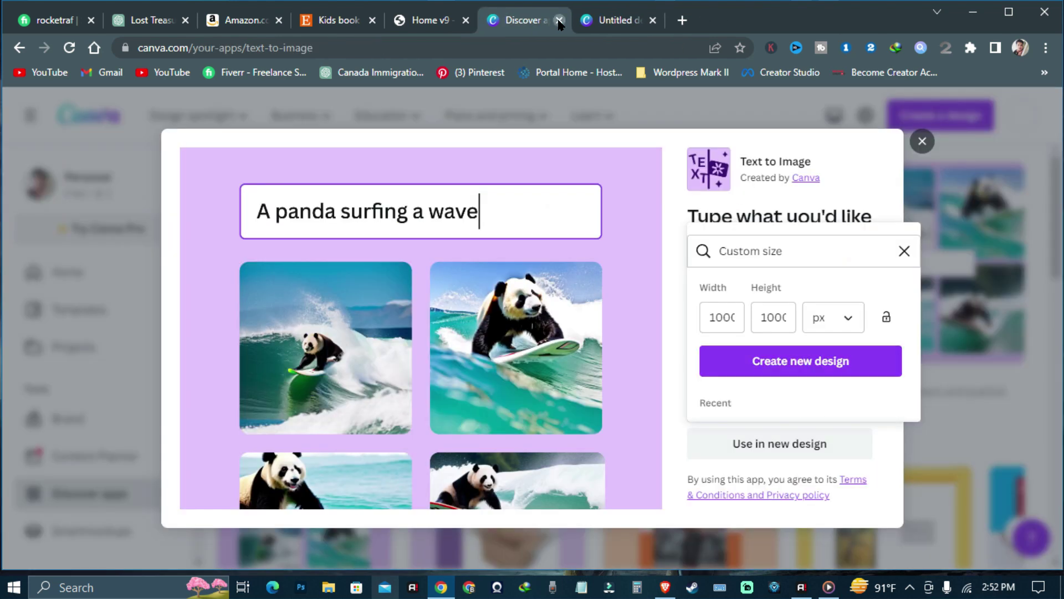
pyautogui.click(559, 20)
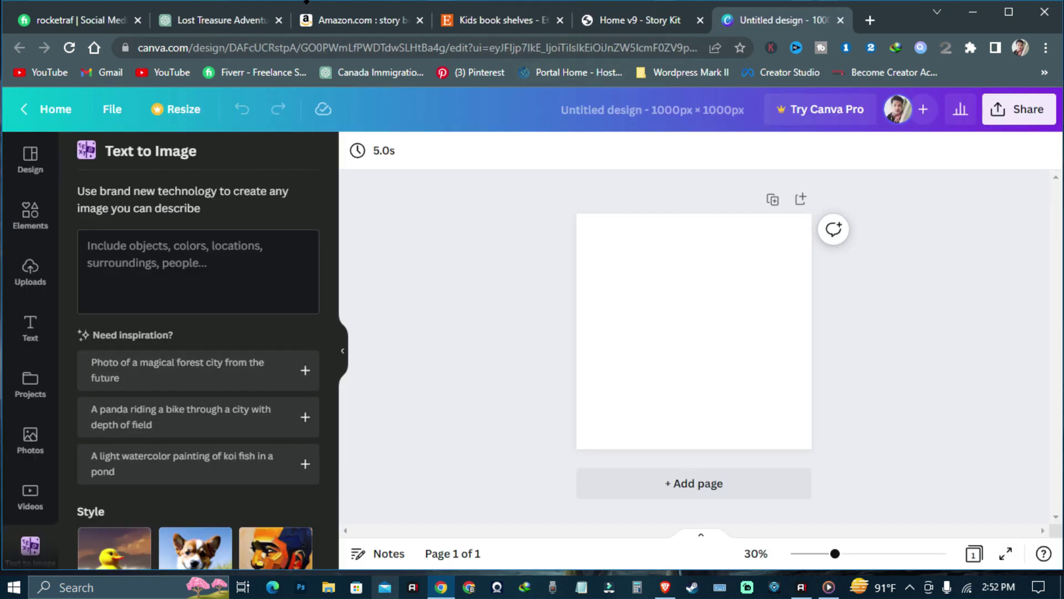
# Copy "Once upon a time, there was a young adventurer named Alex" from the ChatGPT story and switch to the new Canva design.
pyautogui.click(221, 20)
pyautogui.scroll(12, 488, 410)
pyautogui.scroll(-15, 477, 366)
pyautogui.scroll(-2, 498, 222)
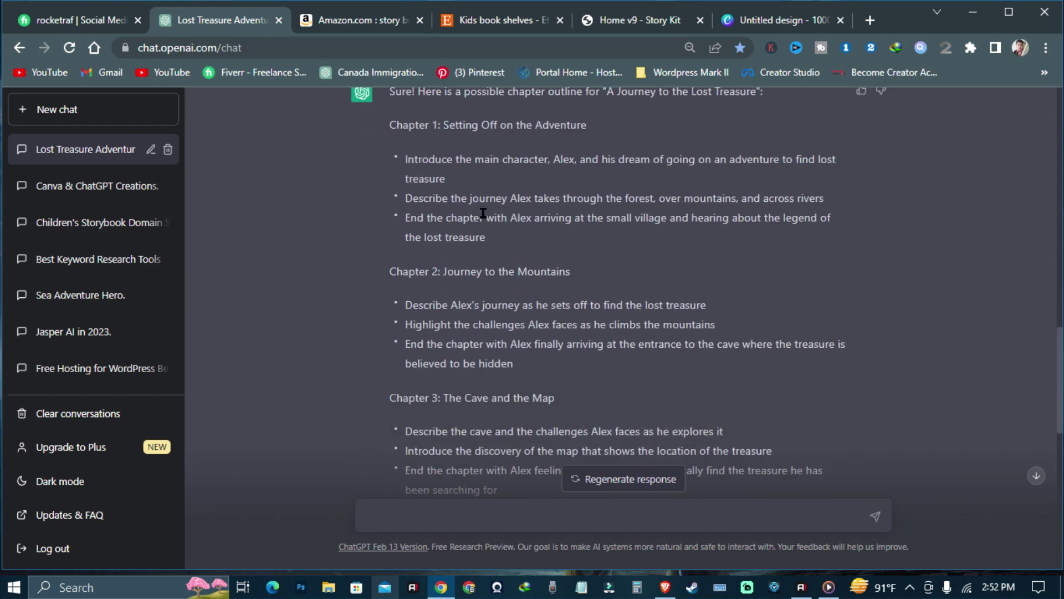
pyautogui.scroll(4, 553, 258)
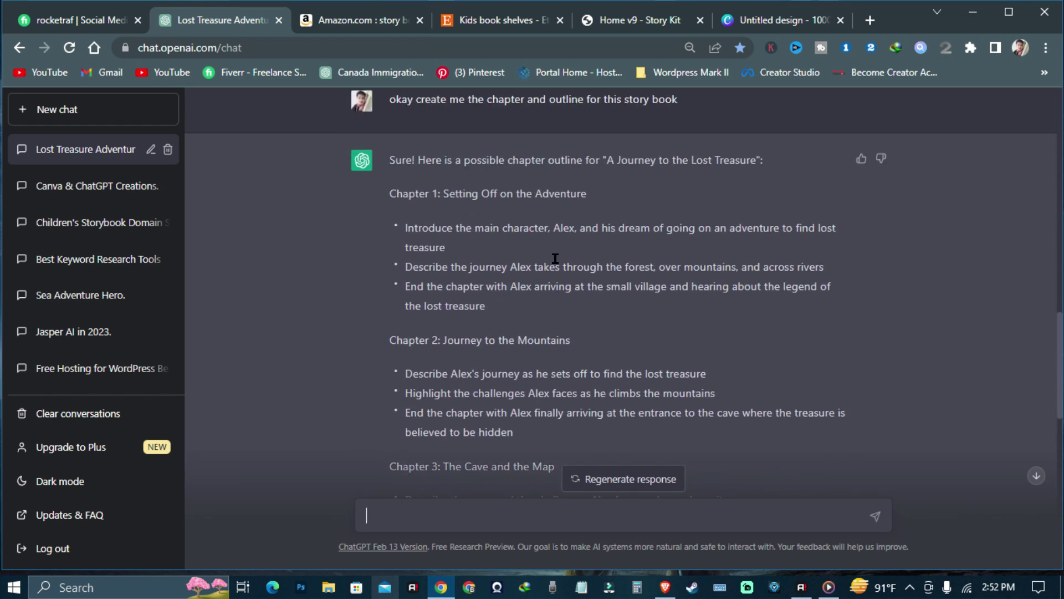
pyautogui.scroll(3, 455, 299)
pyautogui.scroll(10, 456, 299)
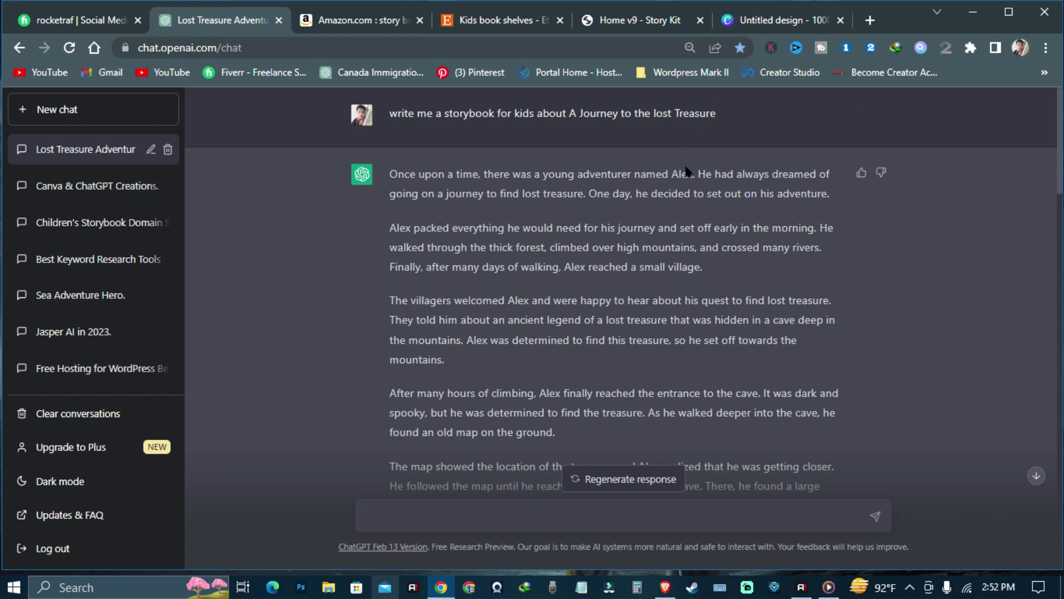
pyautogui.moveTo(694, 173); pyautogui.dragTo(387, 183)
pyautogui.hotkey('ctrl', 'c')
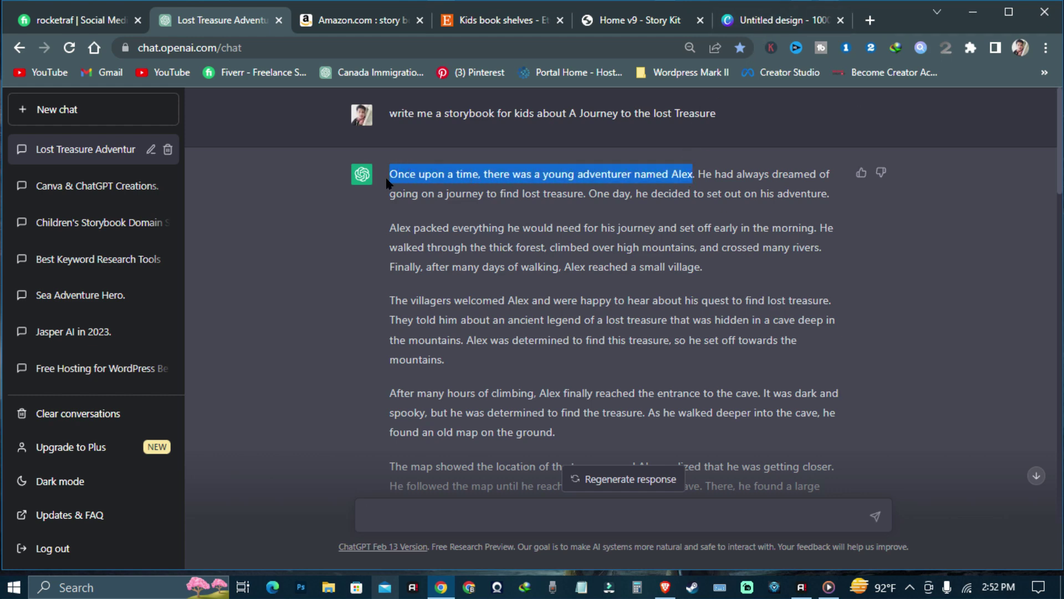
pyautogui.click(741, 23)
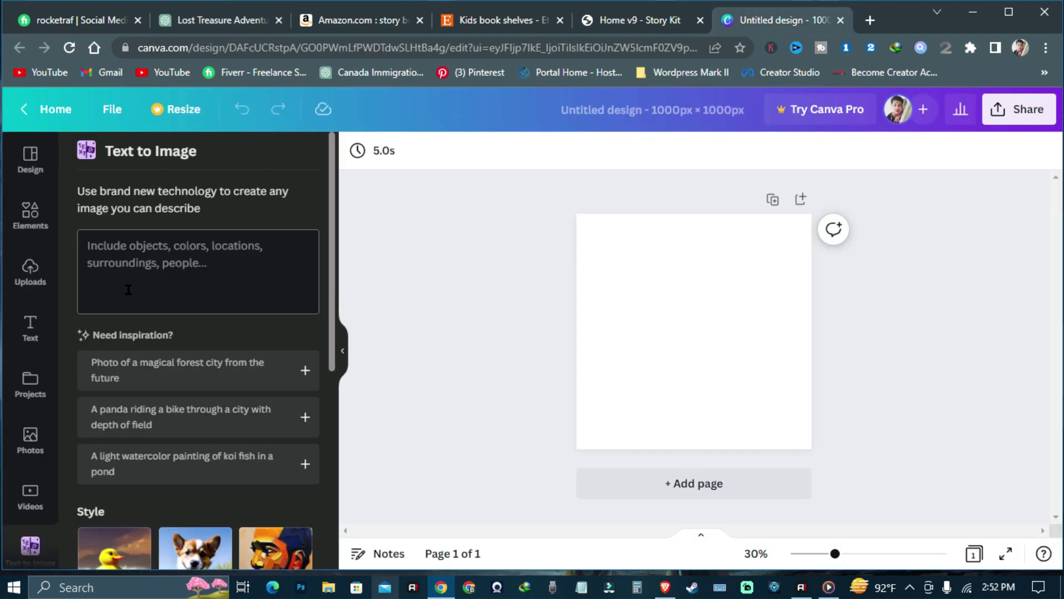
# Paste the copied opening into the Text to Image prompt and append "He had always dreamed of going on a journey to find lost treasure" from ChatGPT.
pyautogui.rightClick(146, 274)
pyautogui.click(187, 394)
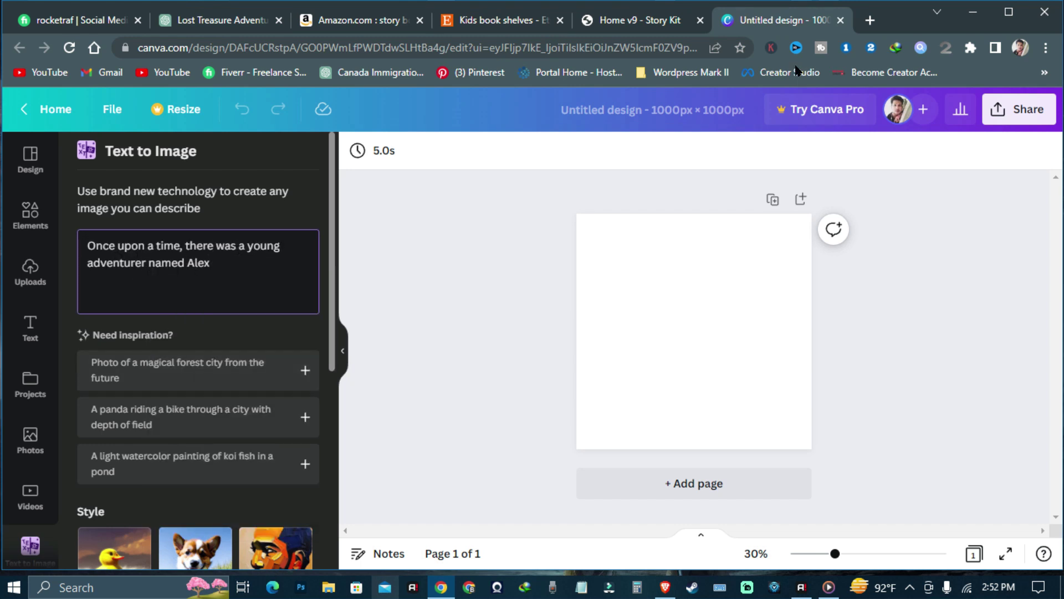
pyautogui.click(238, 23)
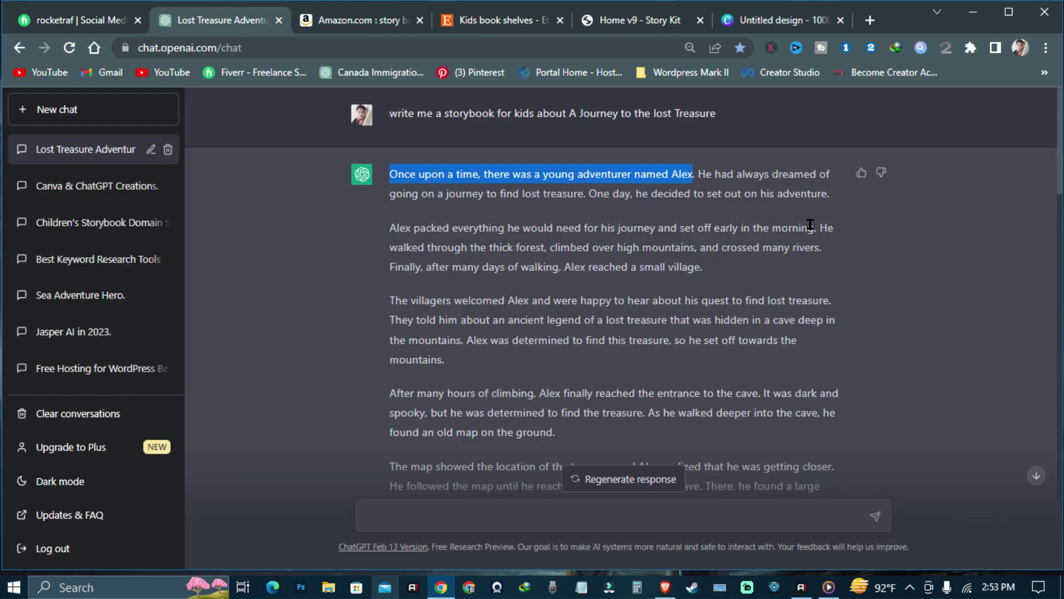
pyautogui.click(736, 183)
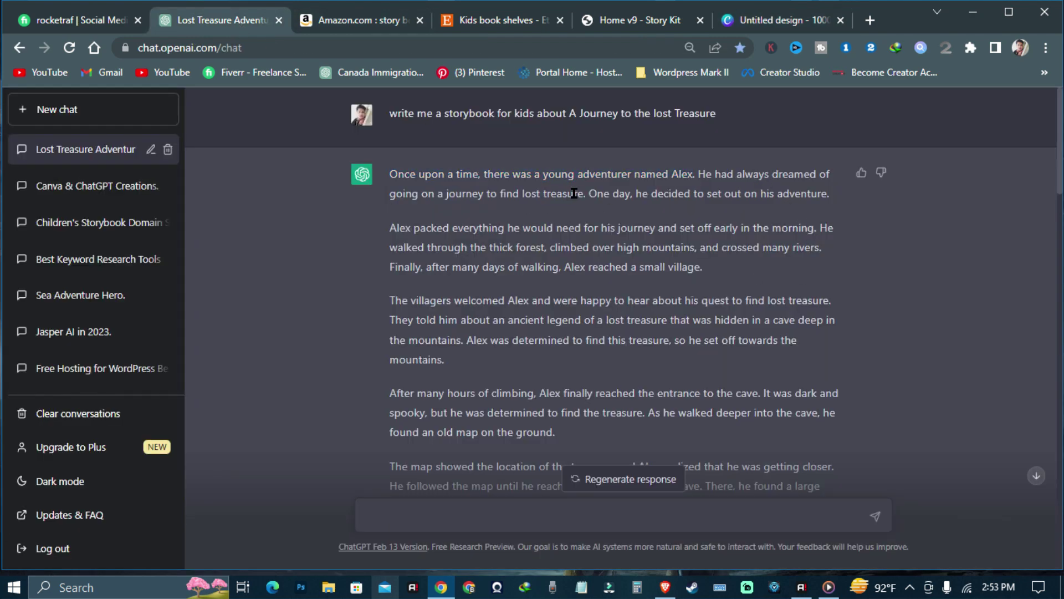
pyautogui.moveTo(696, 174); pyautogui.dragTo(578, 190)
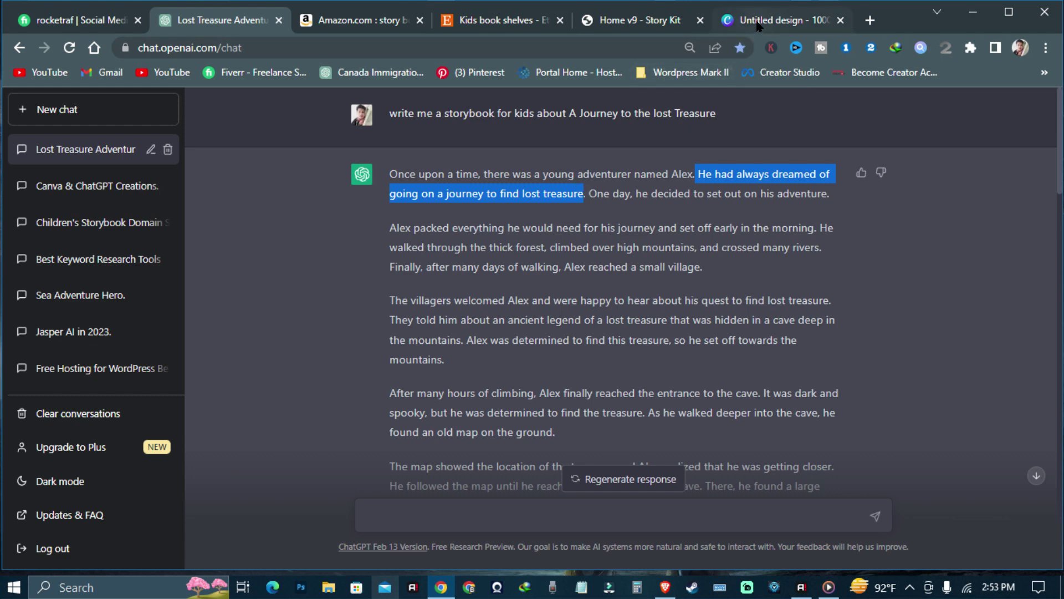
pyautogui.click(776, 20)
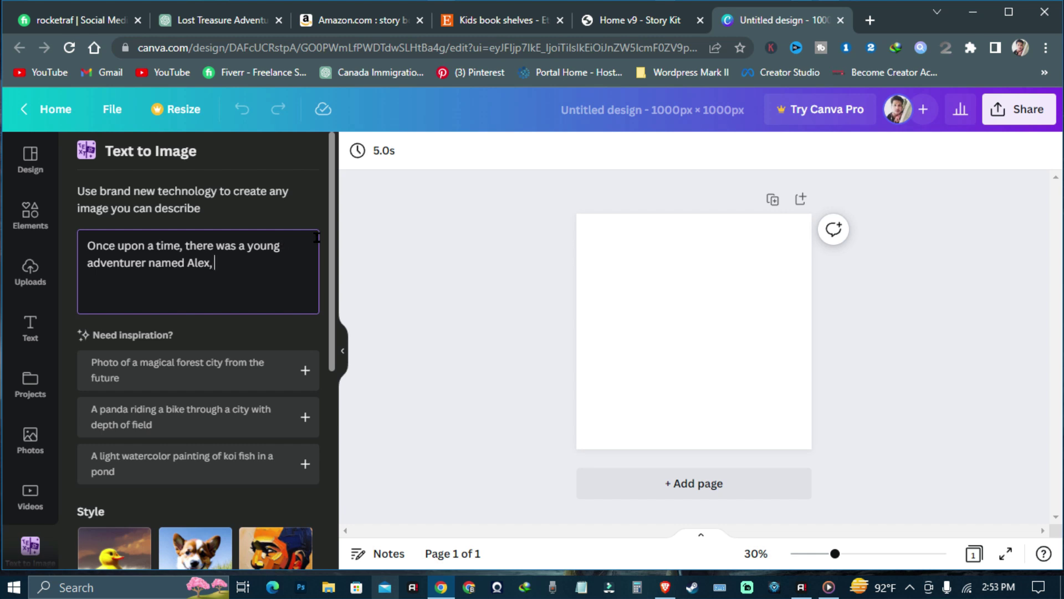
pyautogui.write('He had always dreamed of going on a journey to find lost treasure')
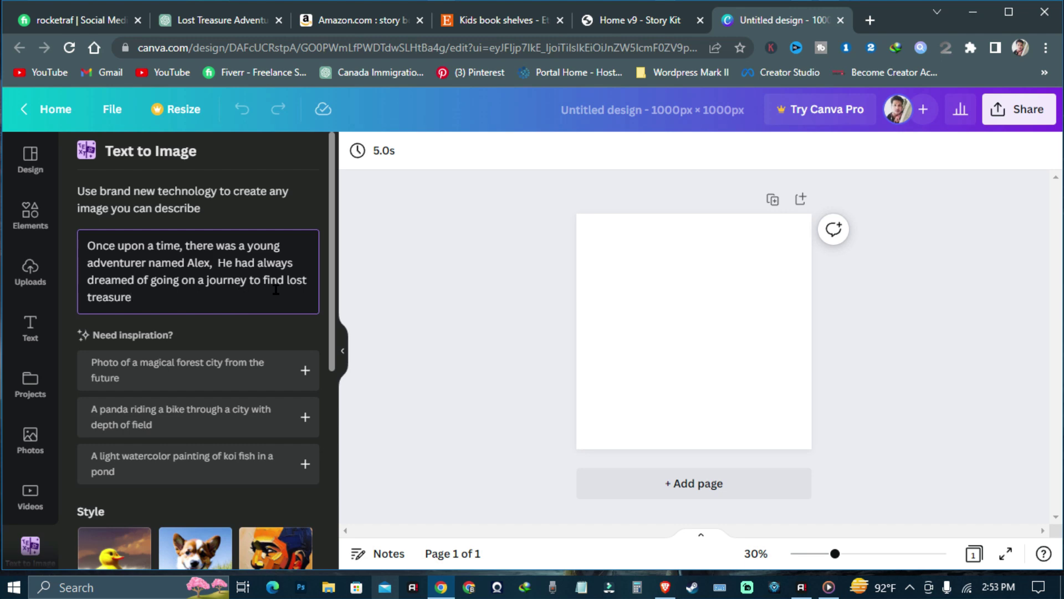
# Generate images from the prompt in the Concept art style with the Square aspect ratio.
pyautogui.scroll(-2, 266, 305)
pyautogui.scroll(2, 263, 302)
pyautogui.scroll(-2, 261, 302)
pyautogui.scroll(2, 261, 305)
pyautogui.scroll(-5, 262, 302)
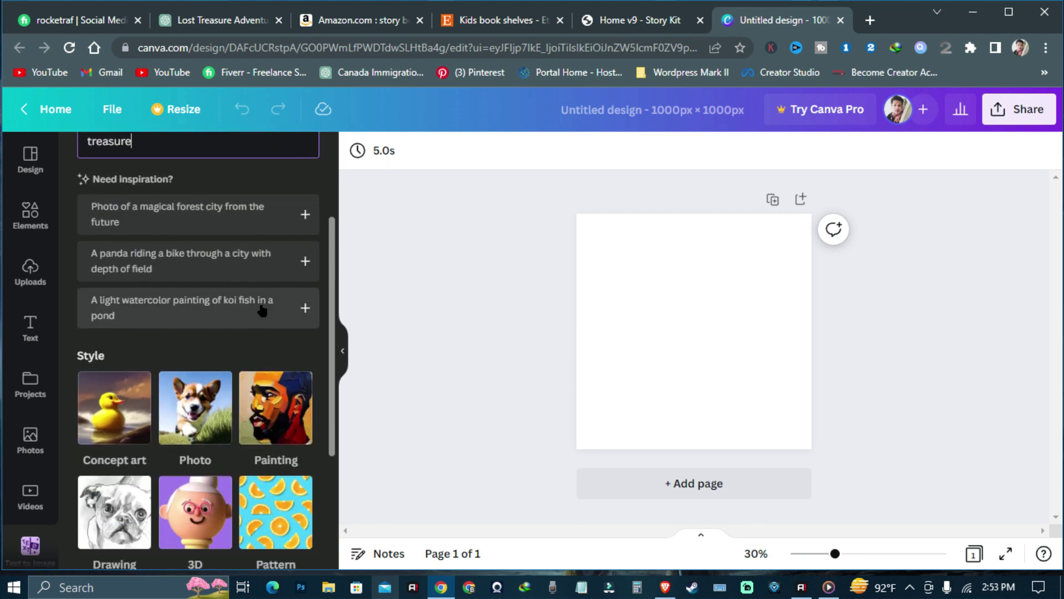
pyautogui.scroll(1, 119, 336)
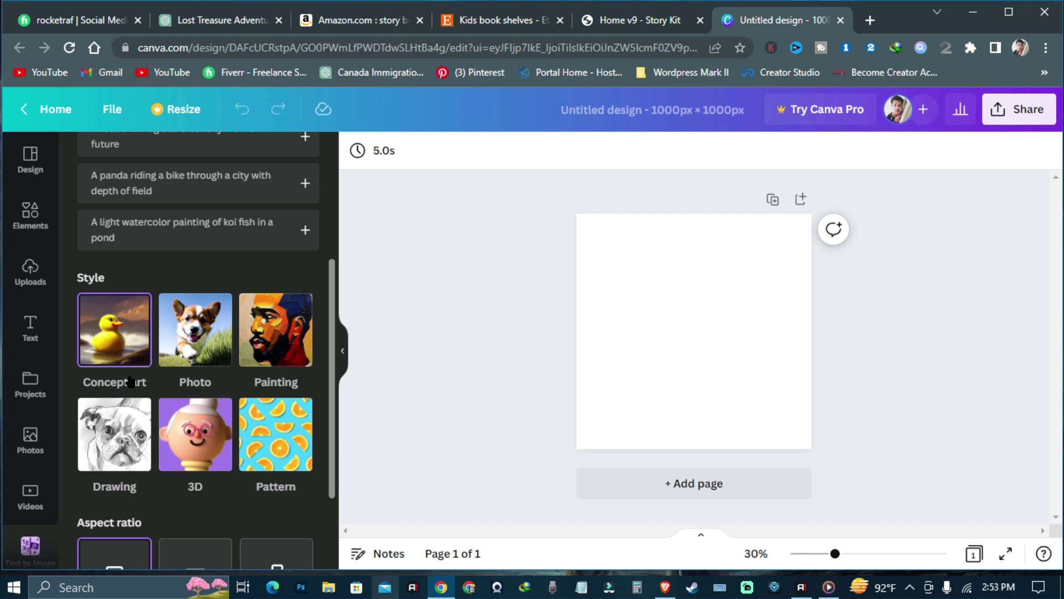
pyautogui.scroll(-3, 147, 396)
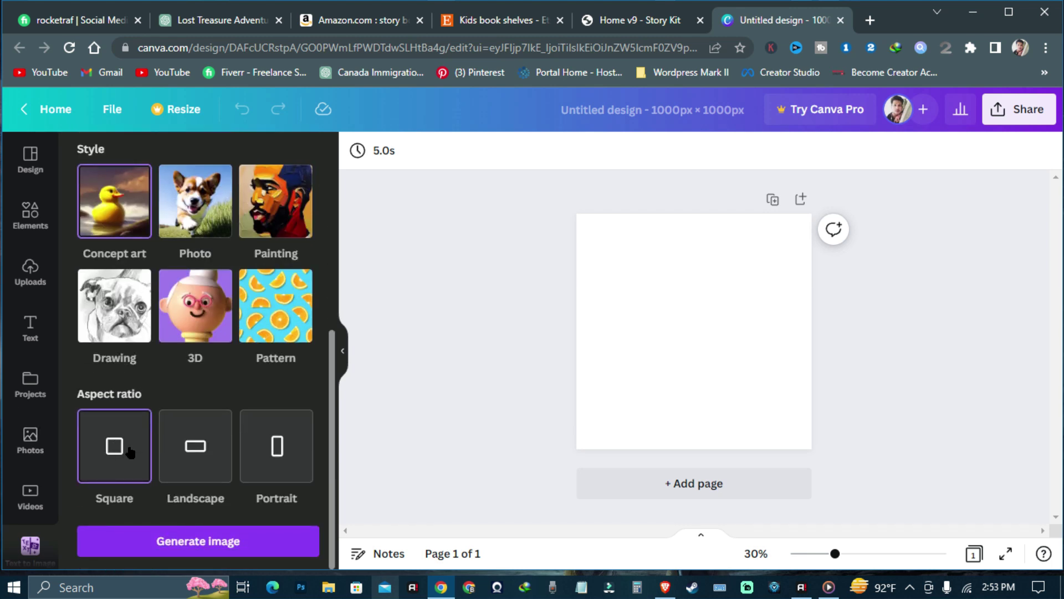
pyautogui.click(286, 472)
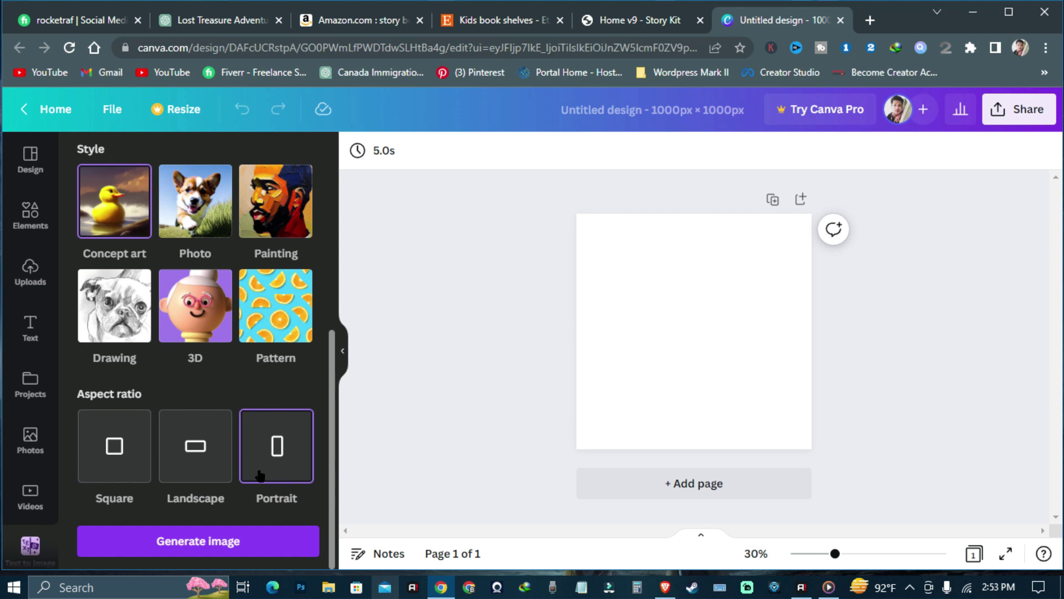
pyautogui.click(216, 475)
pyautogui.click(140, 466)
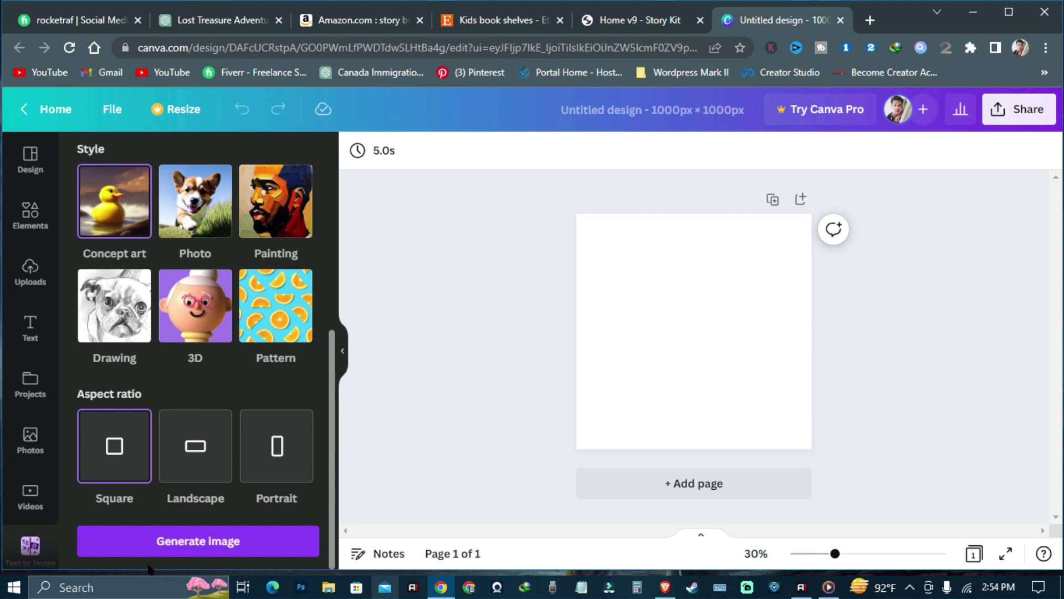
pyautogui.click(185, 542)
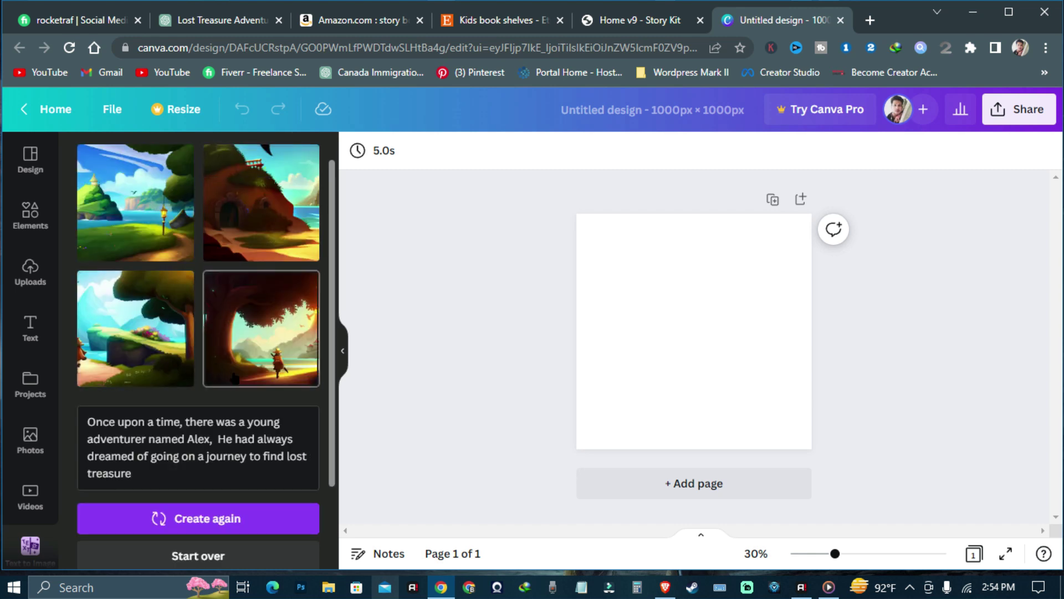
# Place the generated picture of the adventurer under the large tree on the page and enlarge it to fill the whole page.
pyautogui.scroll(2, 237, 358)
pyautogui.scroll(-3, 166, 382)
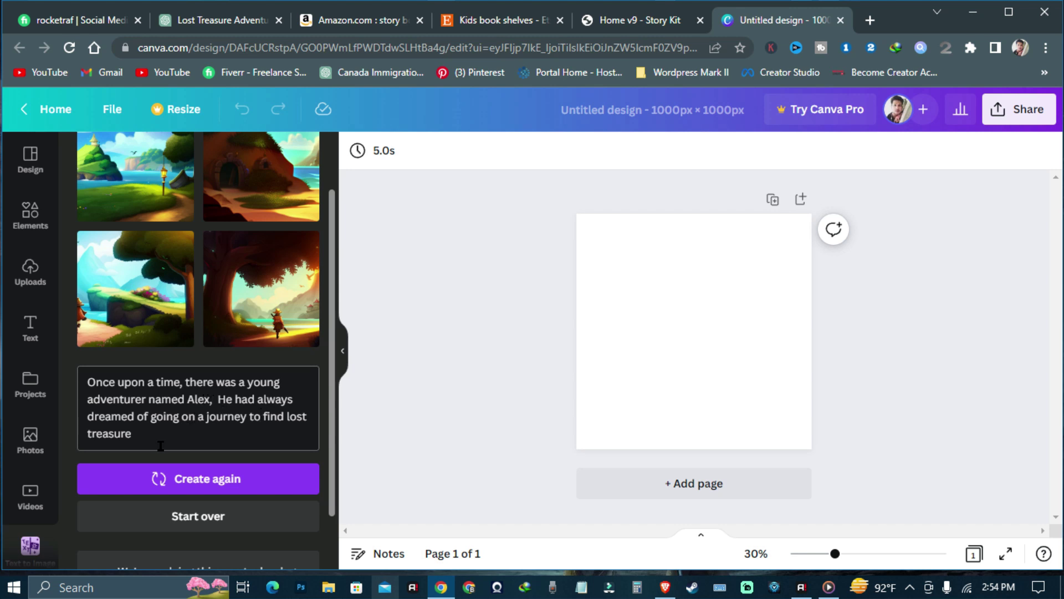
pyautogui.scroll(2, 133, 344)
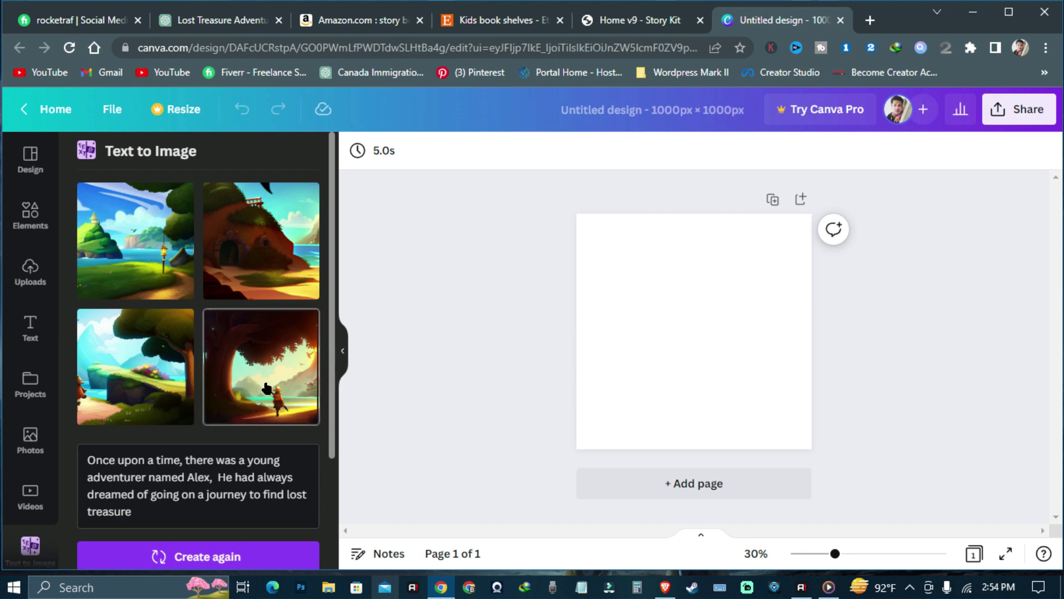
pyautogui.scroll(-3, 267, 388)
pyautogui.scroll(3, 267, 388)
pyautogui.click(238, 425)
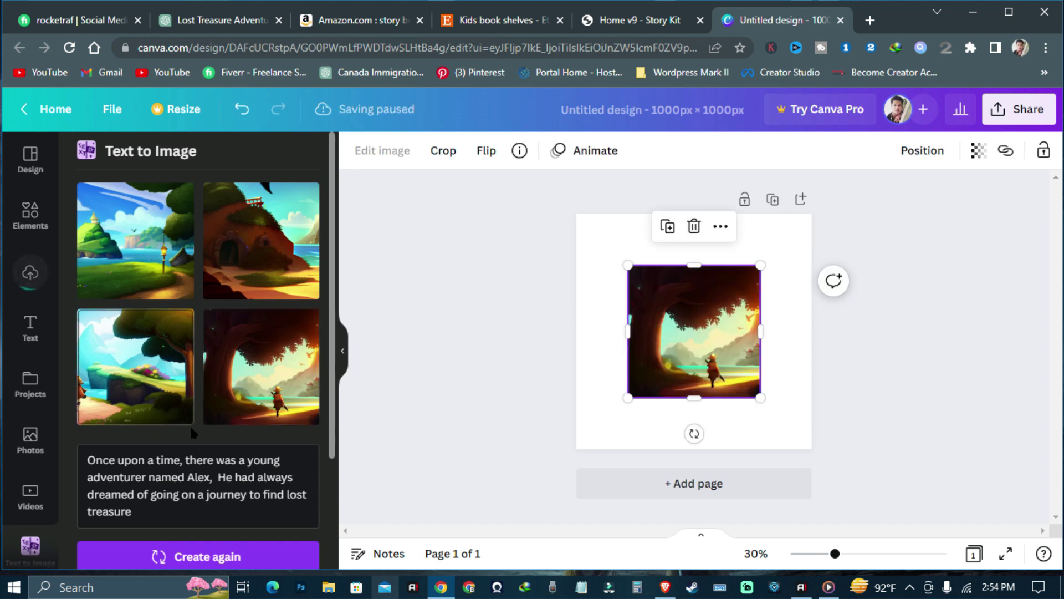
pyautogui.moveTo(760, 261); pyautogui.dragTo(812, 213)
pyautogui.moveTo(627, 398); pyautogui.dragTo(576, 448)
pyautogui.click(494, 394)
# Generate another set of images from the same prompt and add a blank second page to the design.
pyautogui.scroll(-2, 183, 463)
pyautogui.scroll(-1, 183, 463)
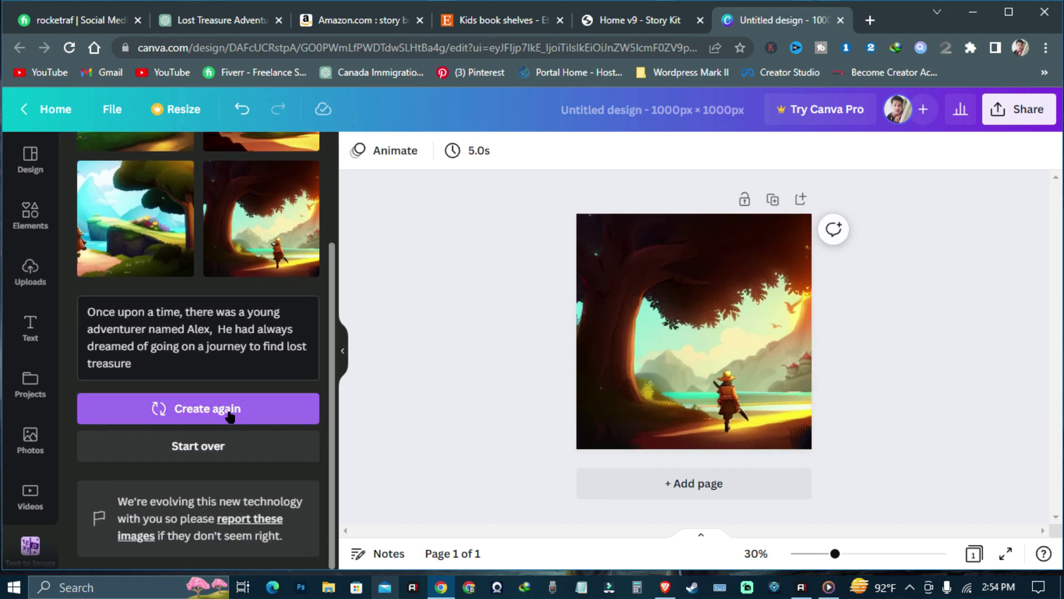
pyautogui.scroll(2, 183, 361)
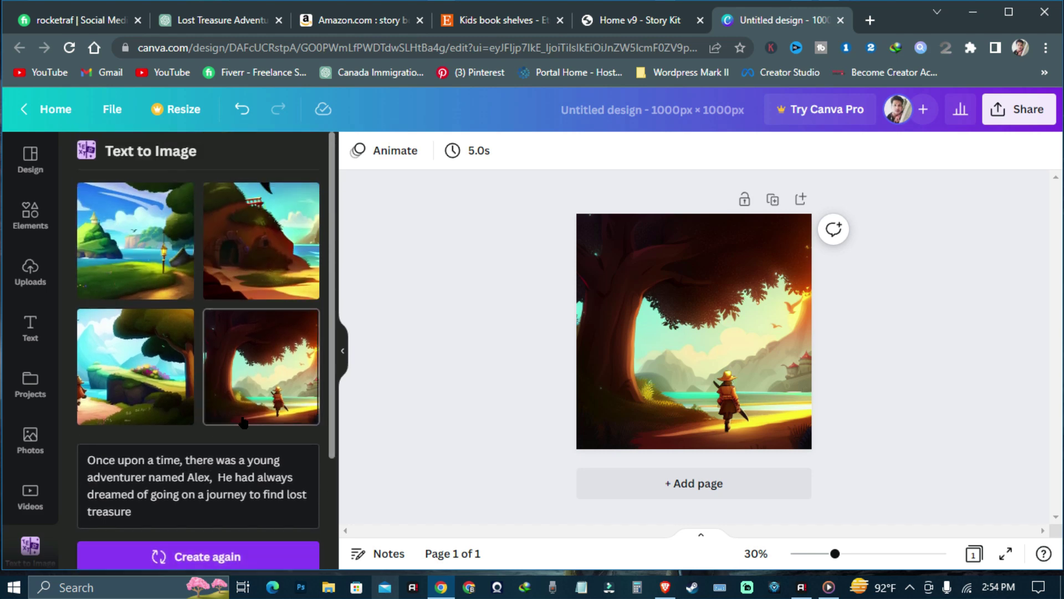
pyautogui.scroll(-2, 172, 388)
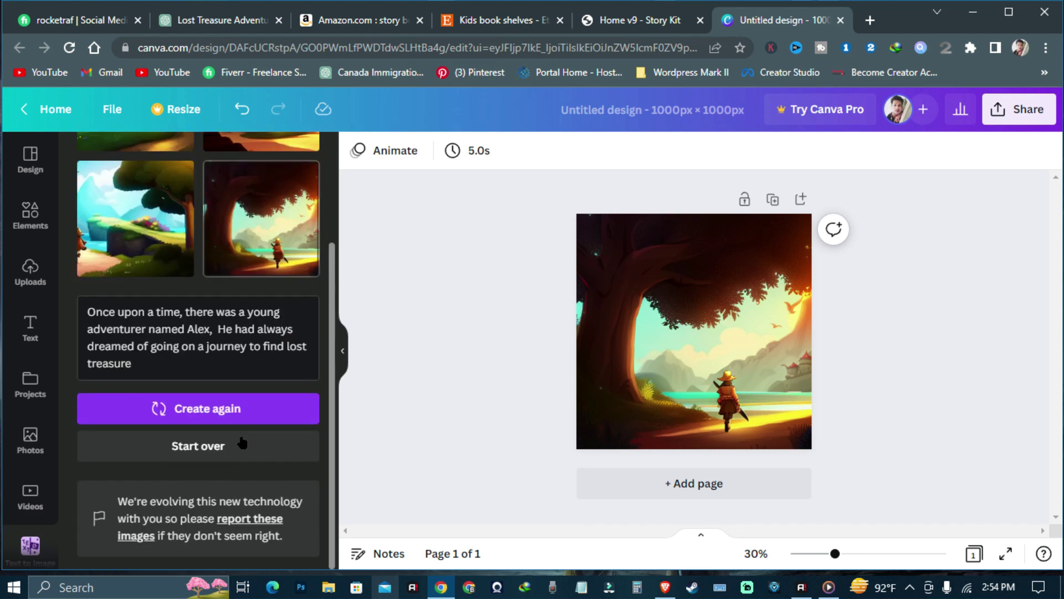
pyautogui.click(186, 410)
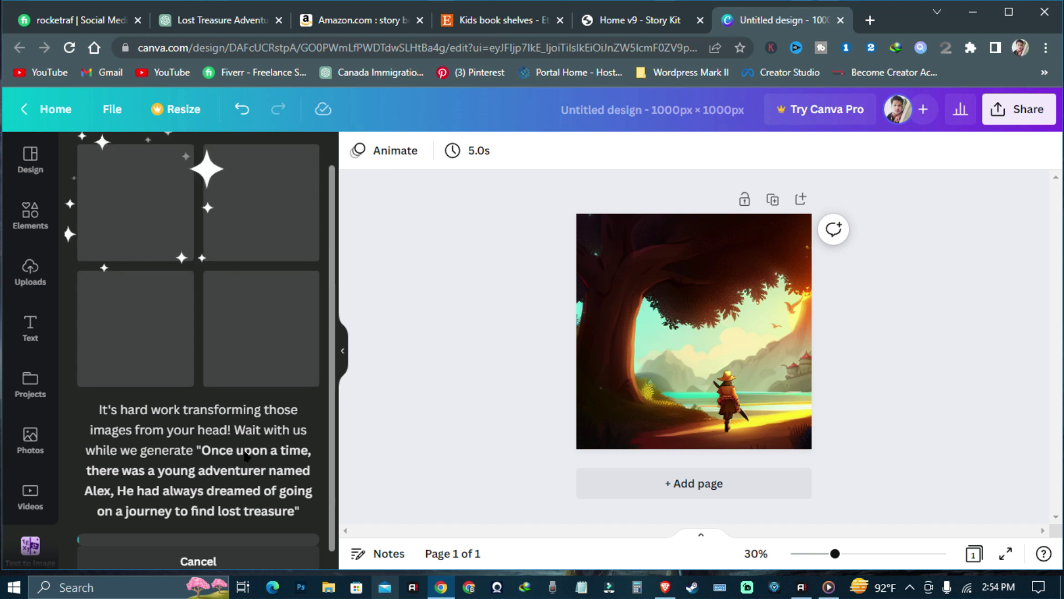
pyautogui.click(685, 486)
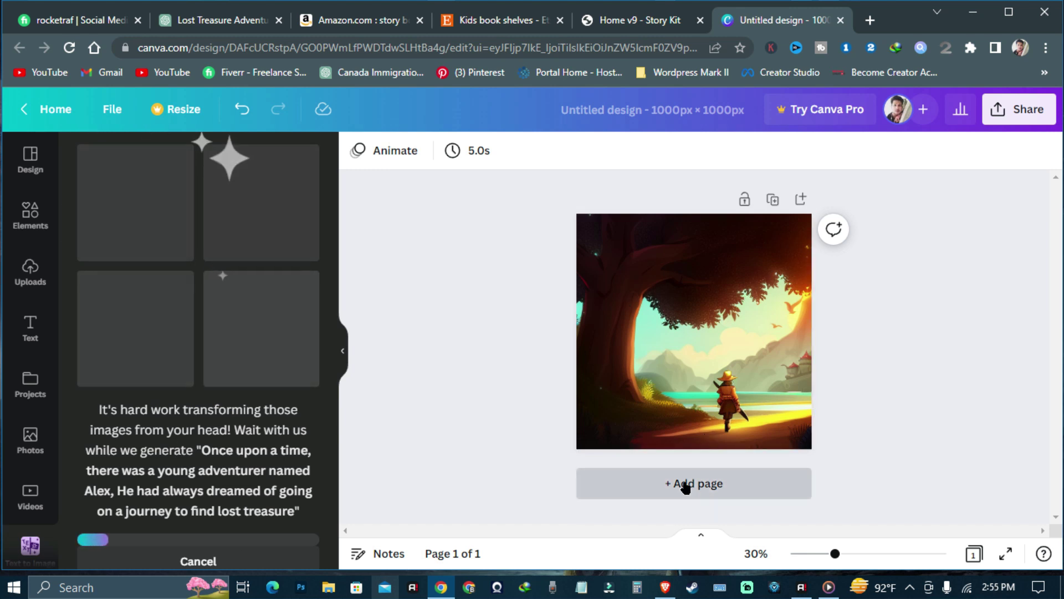
pyautogui.scroll(2, 468, 383)
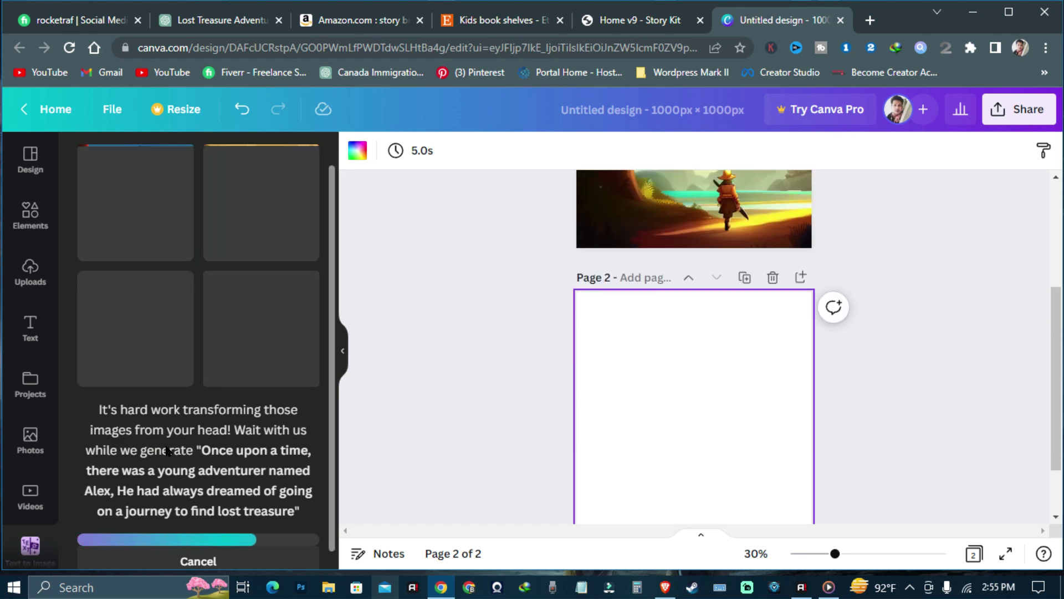
# Switch to ChatGPT and examine the lost treasure story and its chapter outline, starting from Chapter 1: Setting Off on the Adventure.
pyautogui.click(244, 20)
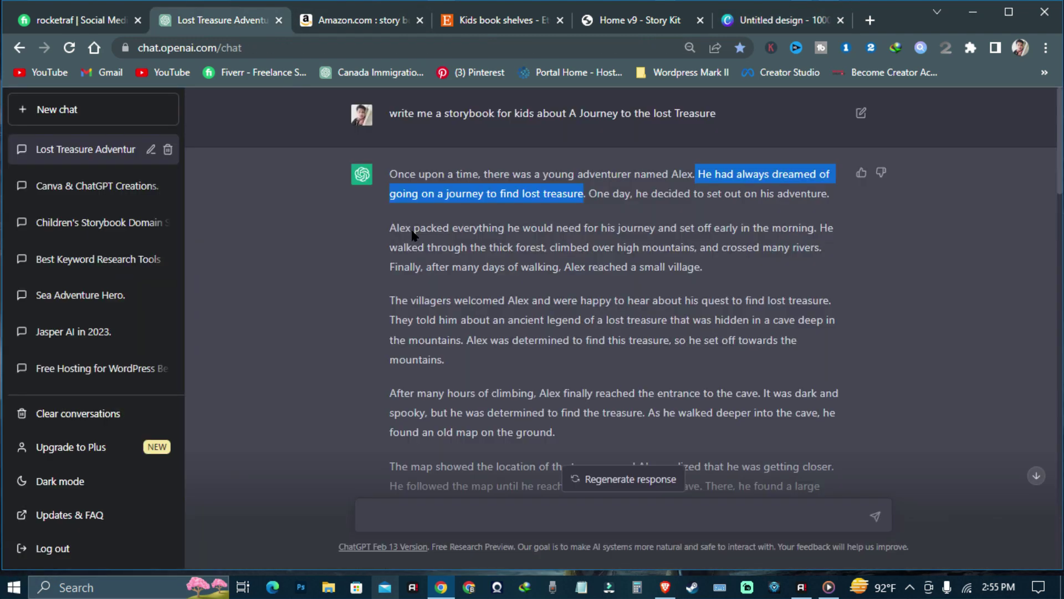
pyautogui.scroll(-1, 537, 160)
pyautogui.scroll(1, 614, 166)
pyautogui.scroll(-12, 683, 168)
pyautogui.scroll(-10, 575, 203)
pyautogui.scroll(4, 562, 213)
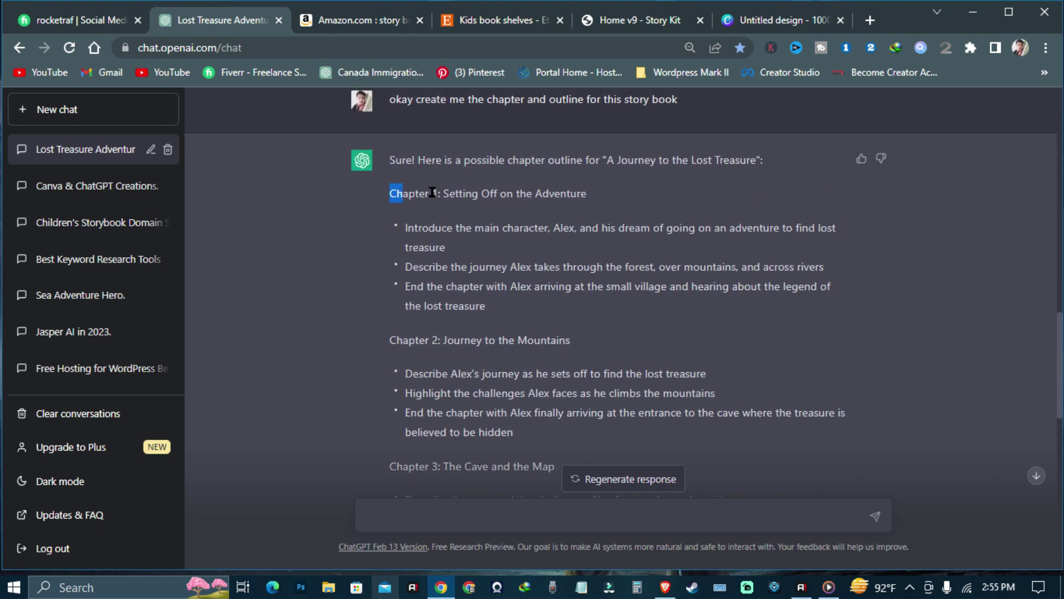
pyautogui.moveTo(390, 193); pyautogui.dragTo(581, 182)
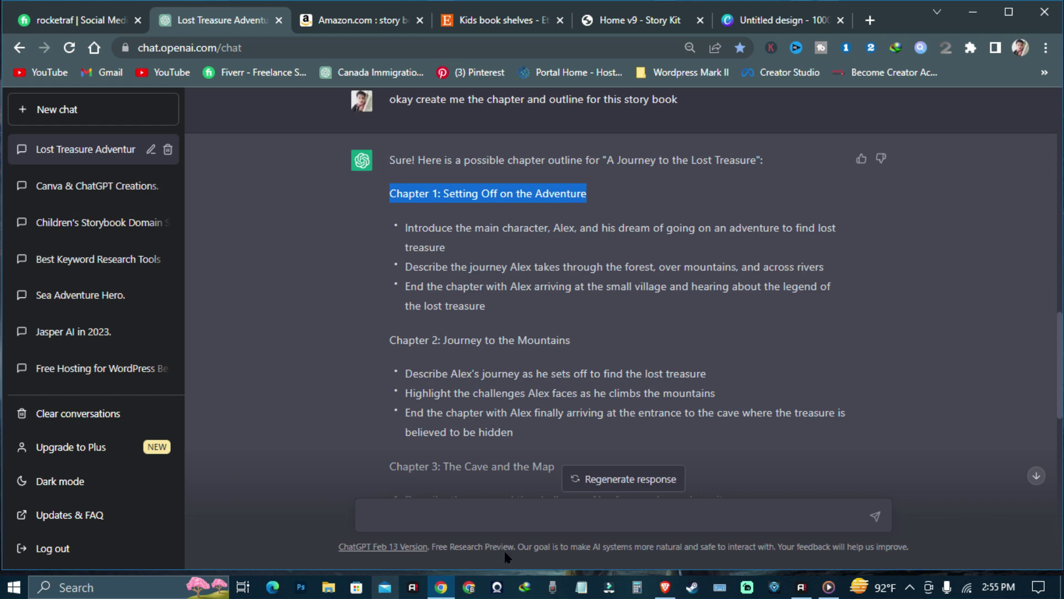
pyautogui.click(511, 516)
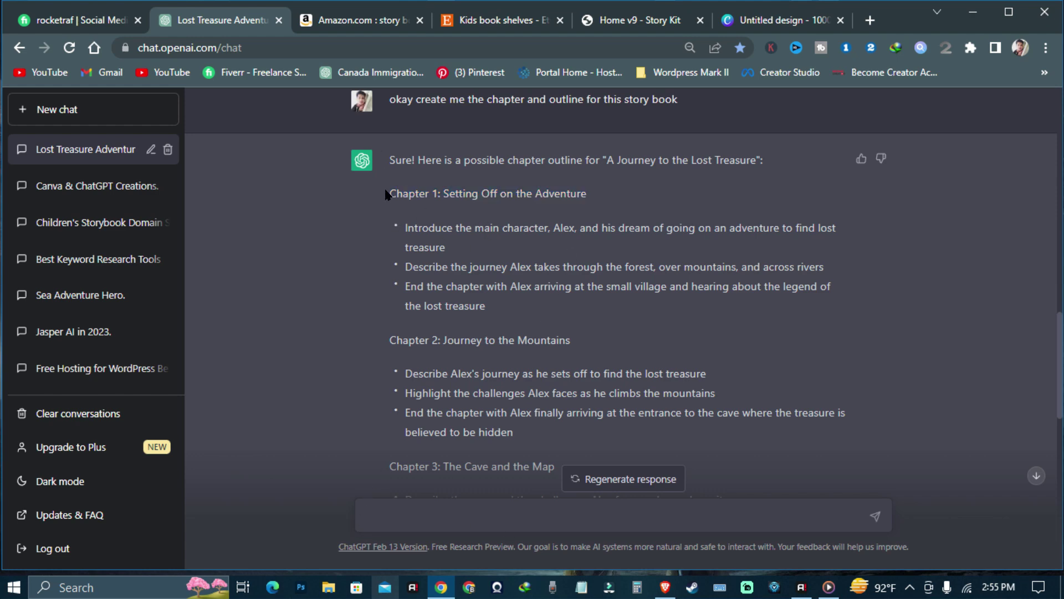
pyautogui.scroll(-5, 511, 267)
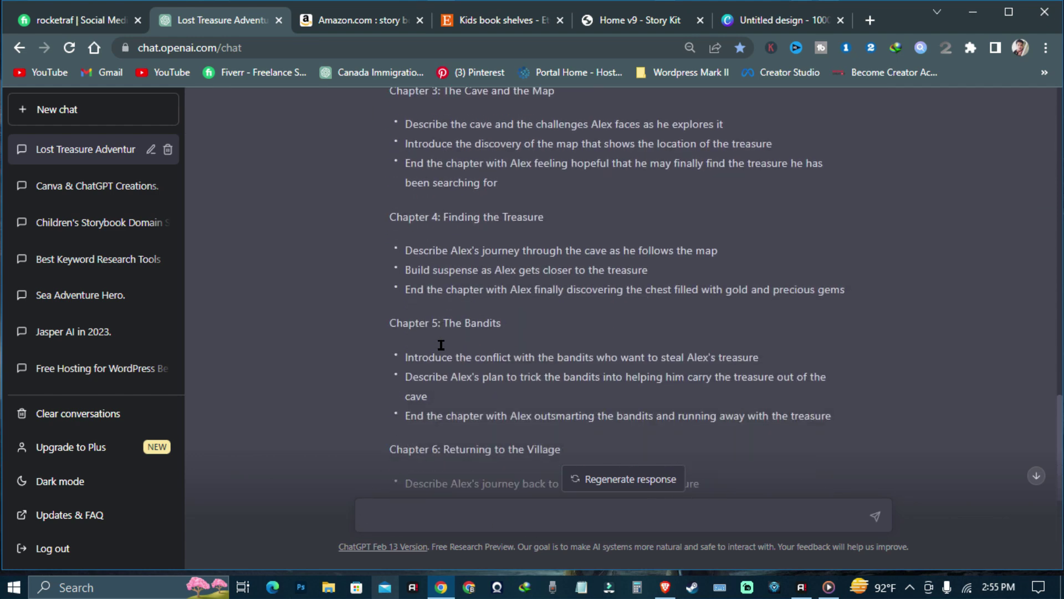
pyautogui.scroll(1, 589, 269)
pyautogui.scroll(4, 468, 319)
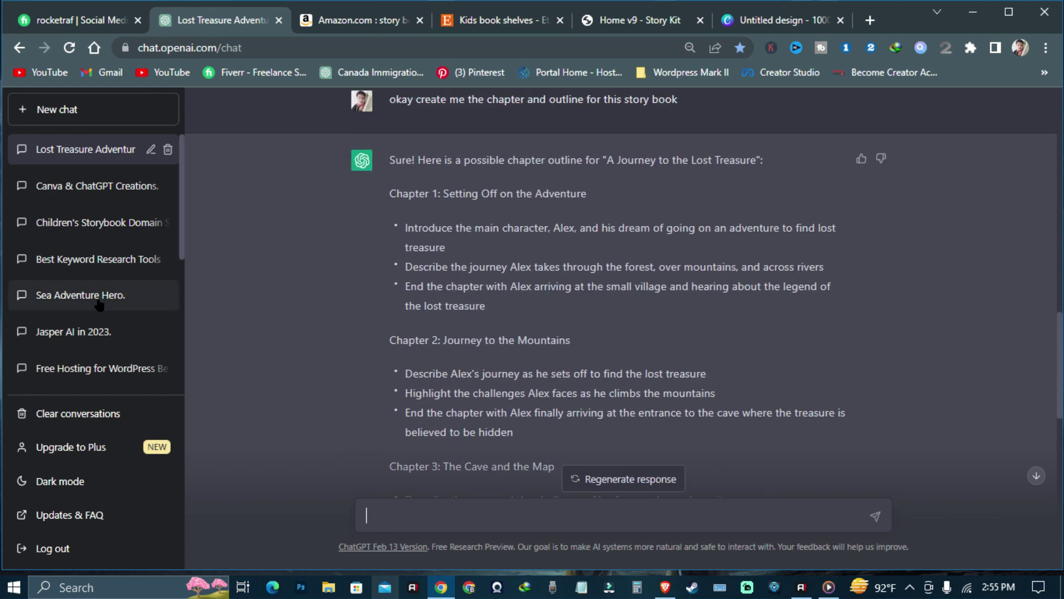
# Examine the earlier Children's Storybook Domain and Jungle Time Machine chats, and return to the chapter outline in the Lost Treasure Adventure chat.
pyautogui.click(106, 224)
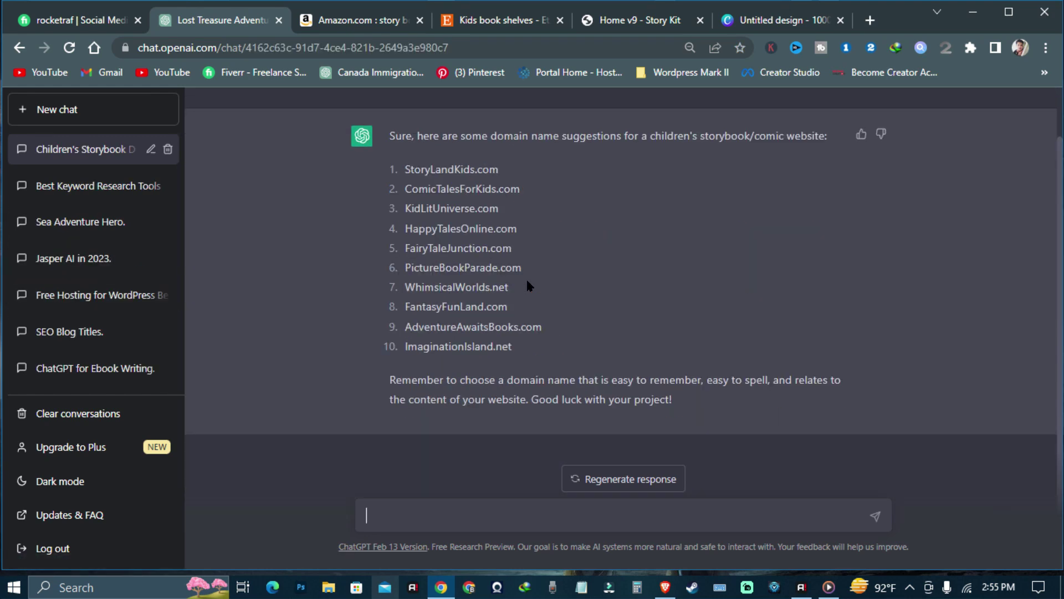
pyautogui.scroll(1, 528, 280)
pyautogui.scroll(-1, 527, 278)
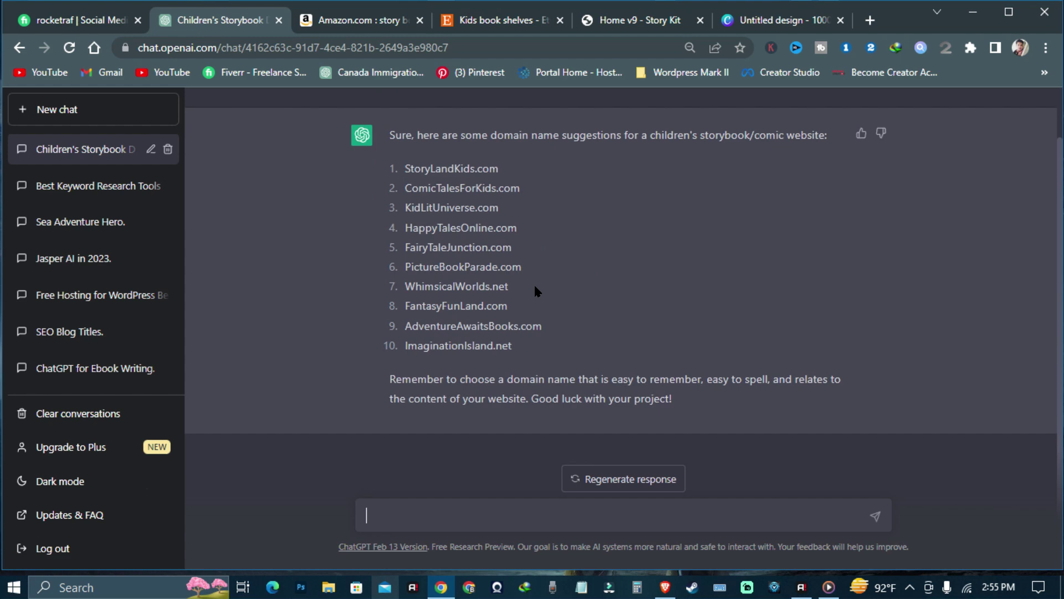
pyautogui.scroll(-3, 72, 280)
pyautogui.click(79, 233)
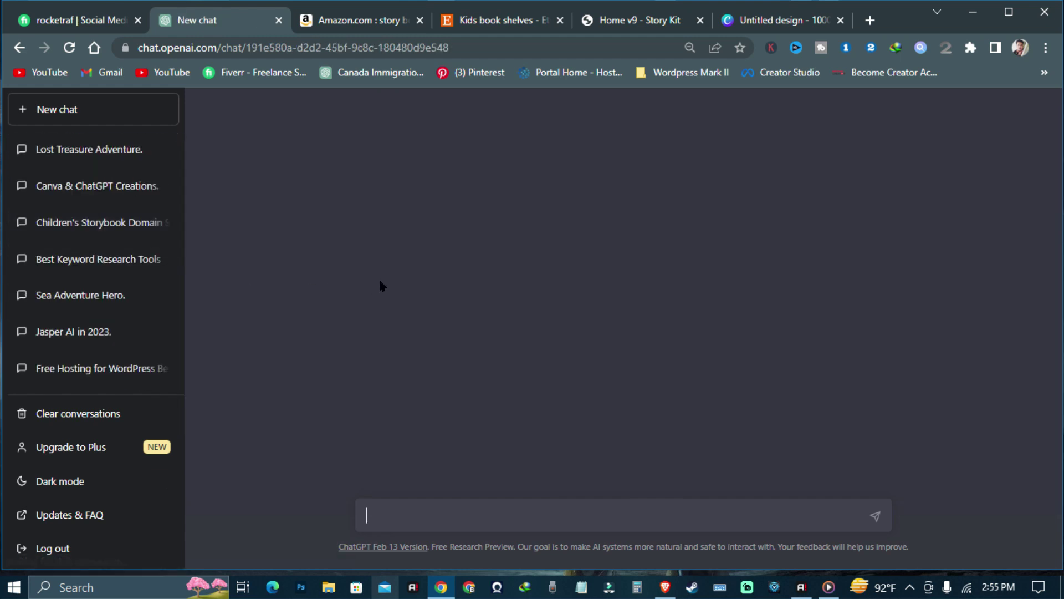
pyautogui.scroll(-15, 570, 290)
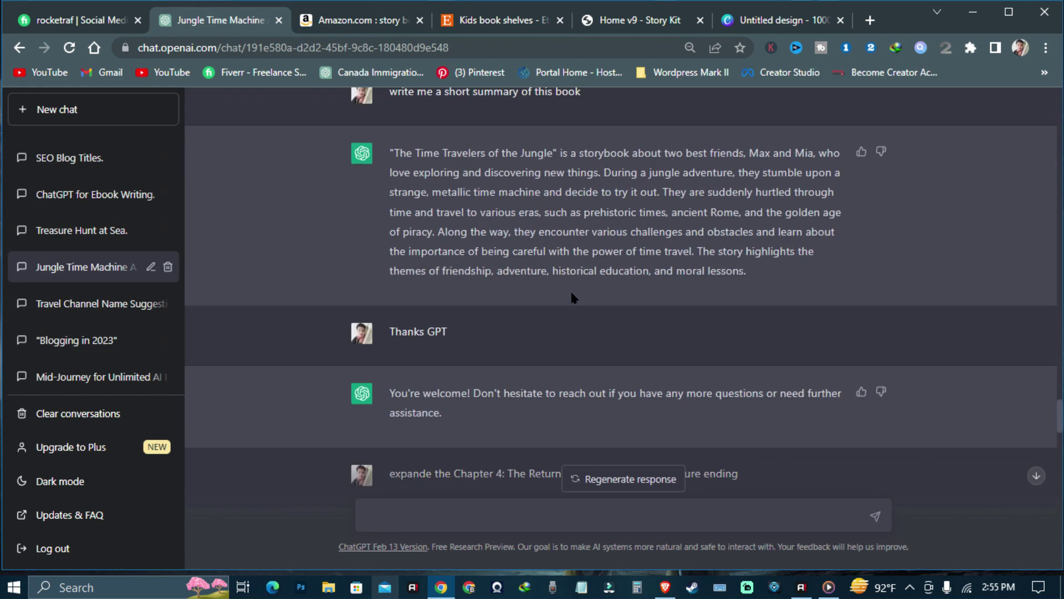
pyautogui.scroll(-15, 417, 240)
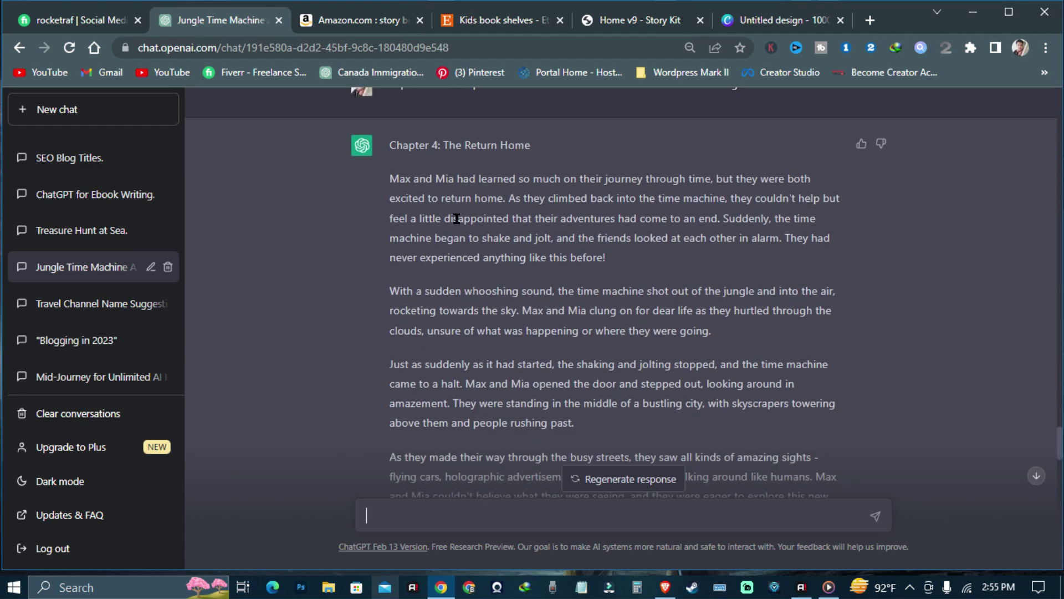
pyautogui.scroll(-7, 427, 250)
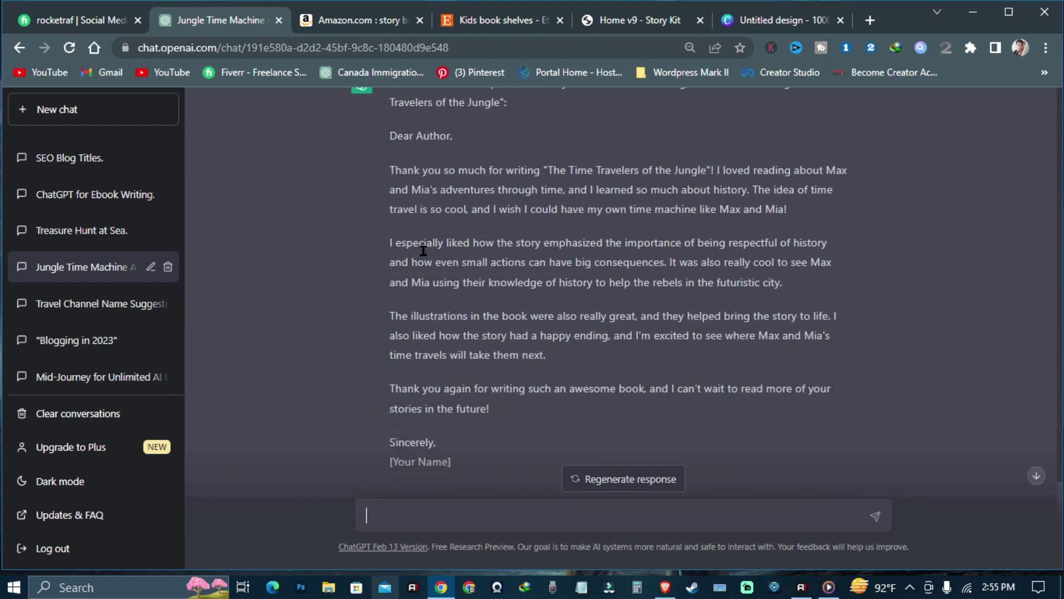
pyautogui.scroll(5, 45, 197)
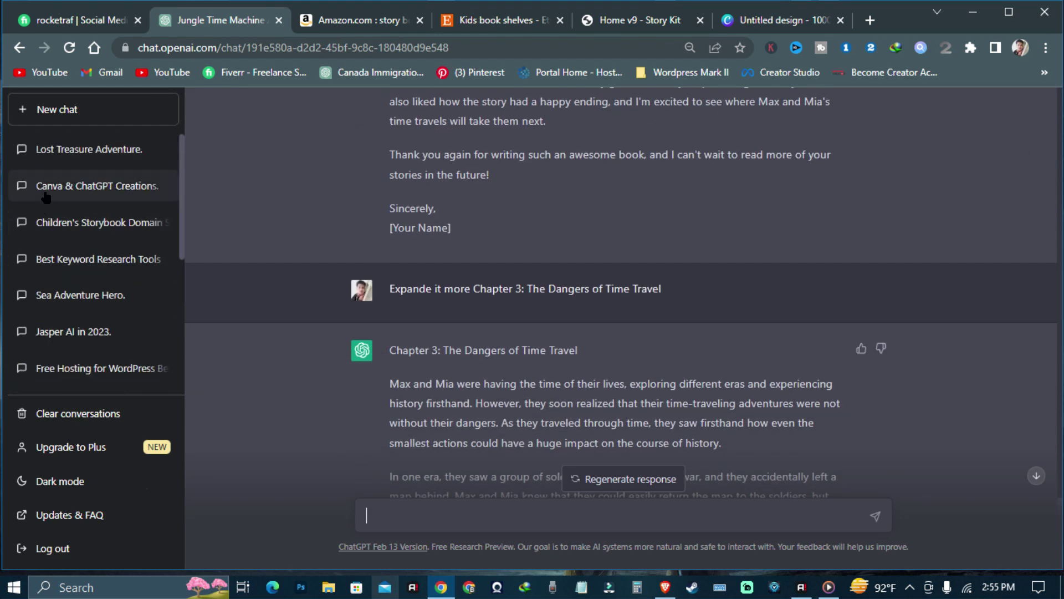
pyautogui.click(72, 149)
pyautogui.scroll(10, 606, 419)
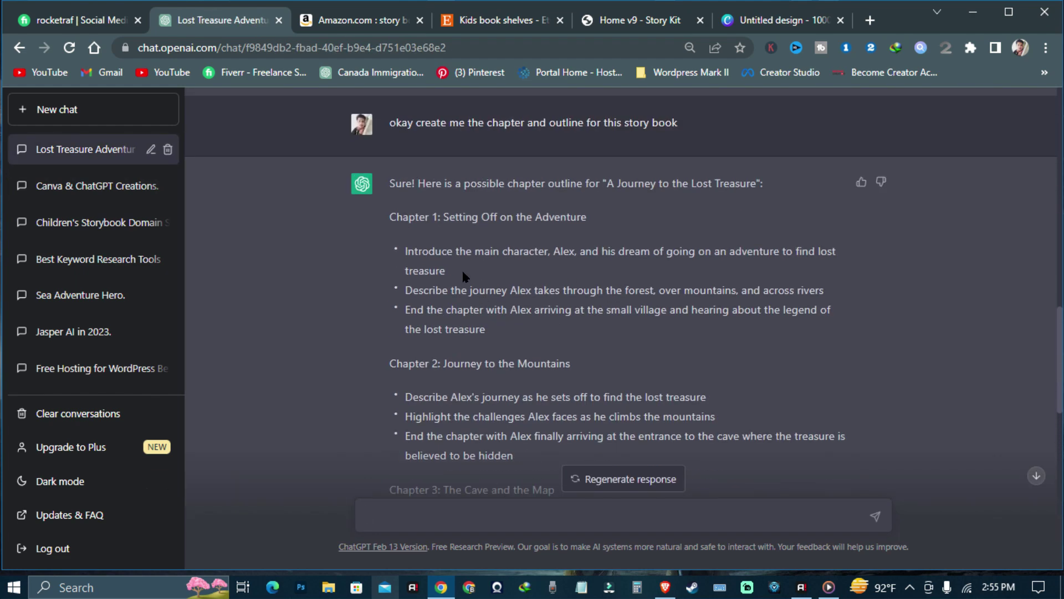
# Switch back to the Canva design and fill page 2 with the generated picture of the boat below the orange mountains.
pyautogui.moveTo(463, 275); pyautogui.dragTo(408, 250)
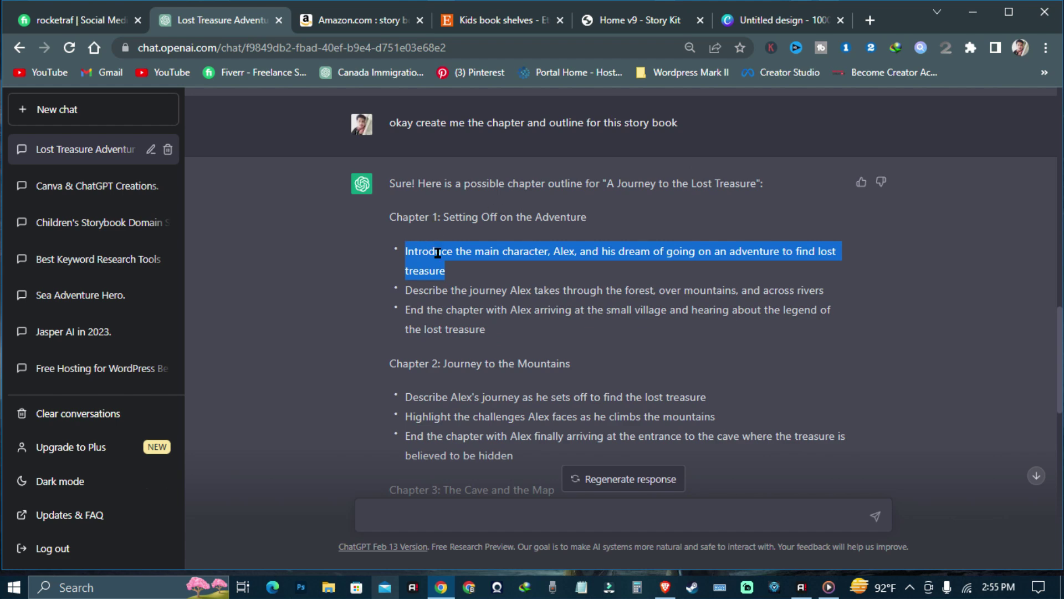
pyautogui.click(765, 28)
pyautogui.scroll(1, 211, 370)
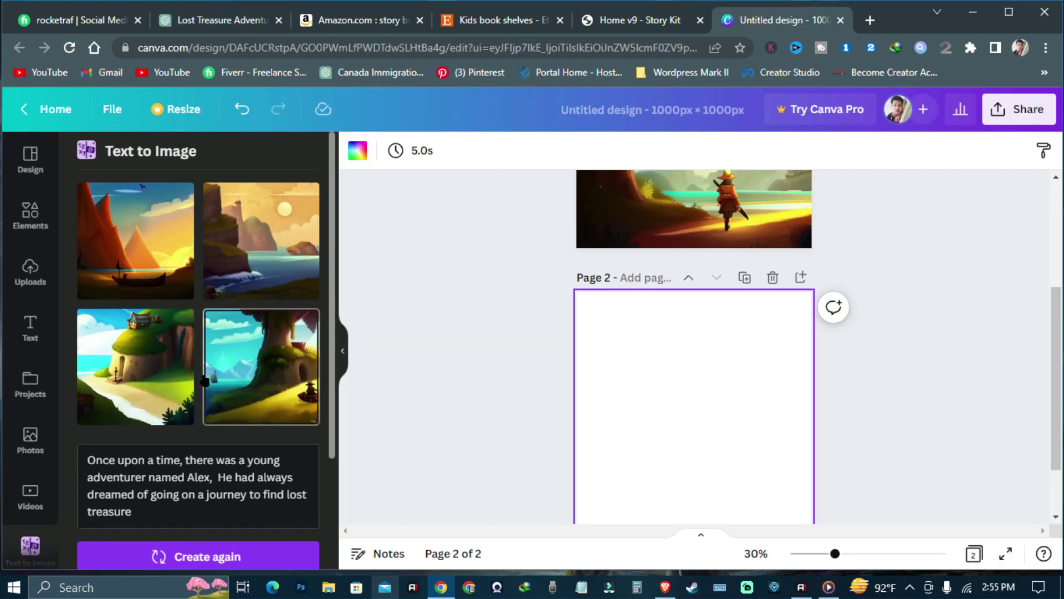
pyautogui.scroll(-2, 154, 367)
pyautogui.scroll(2, 153, 367)
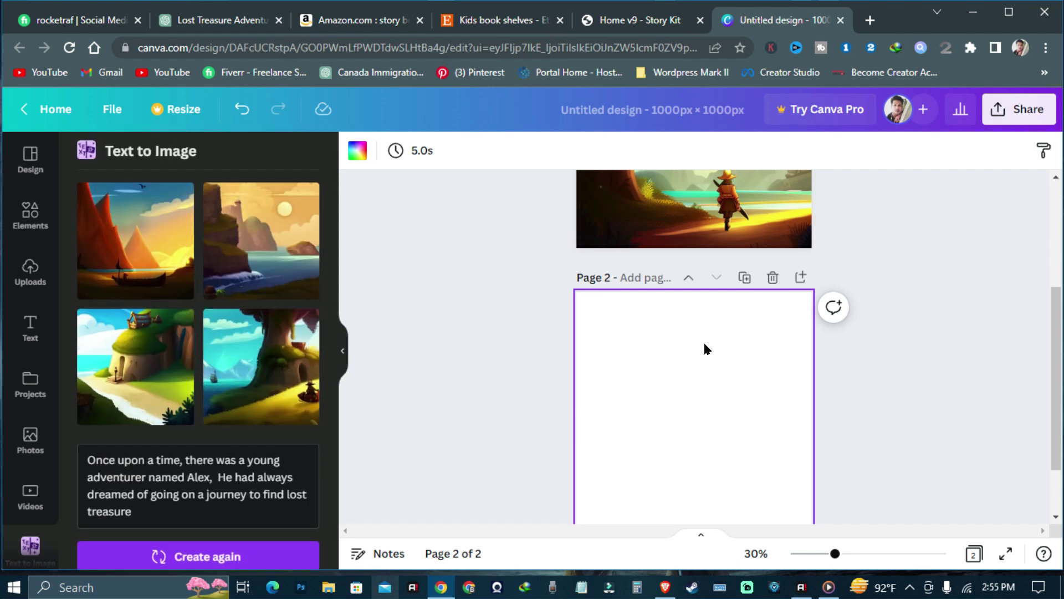
pyautogui.scroll(3, 714, 209)
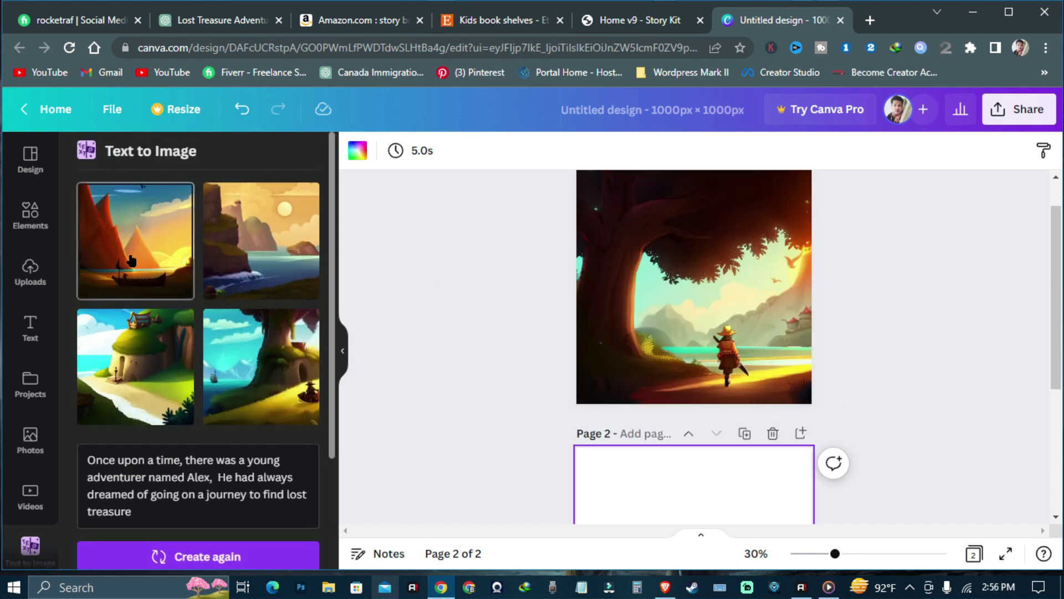
pyautogui.moveTo(482, 423); pyautogui.dragTo(749, 499)
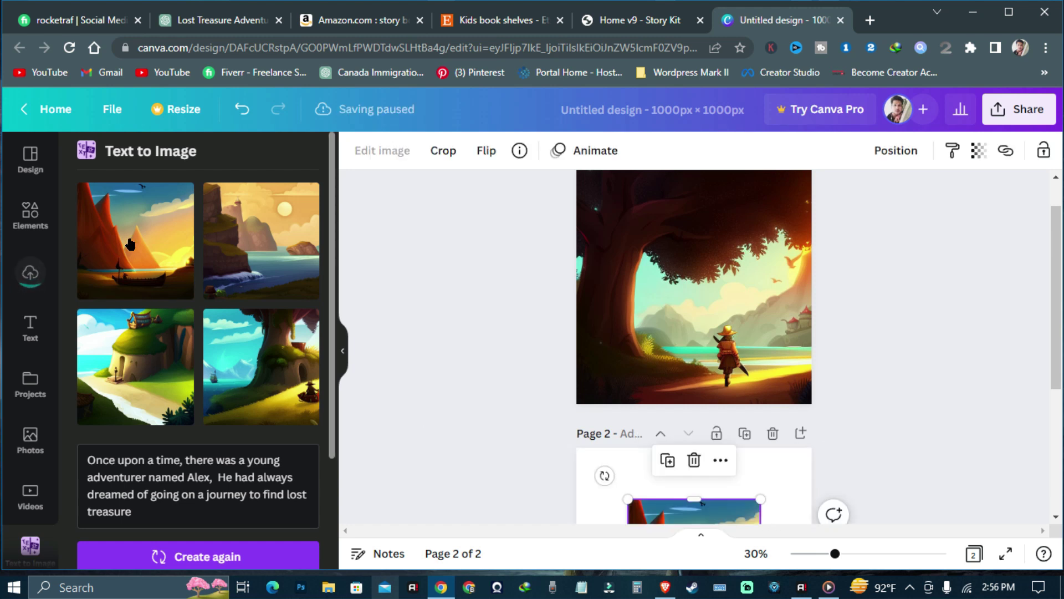
pyautogui.scroll(-2, 763, 379)
pyautogui.moveTo(789, 244); pyautogui.dragTo(812, 214)
pyautogui.moveTo(583, 430); pyautogui.dragTo(573, 452)
# Add a third page filled with the generated picture of the sea cliffs and sun, followed by a blank fourth page.
pyautogui.click(775, 494)
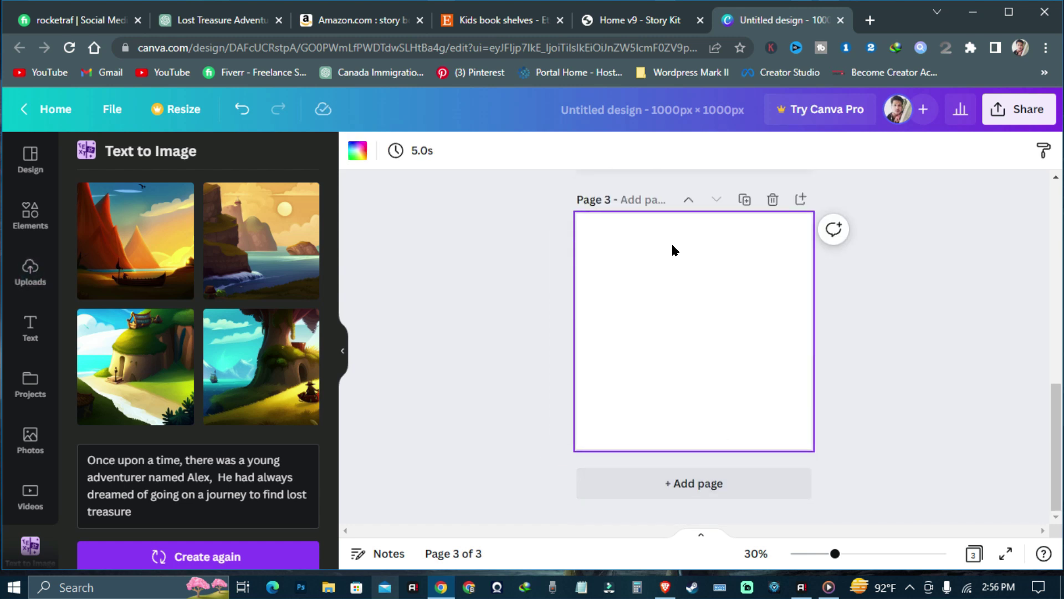
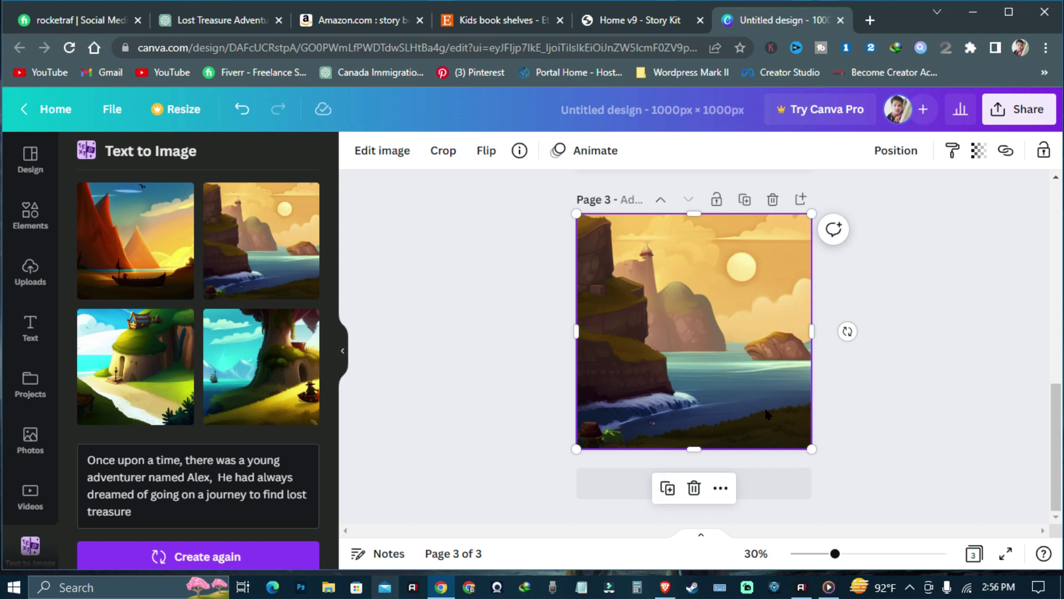
pyautogui.click(768, 490)
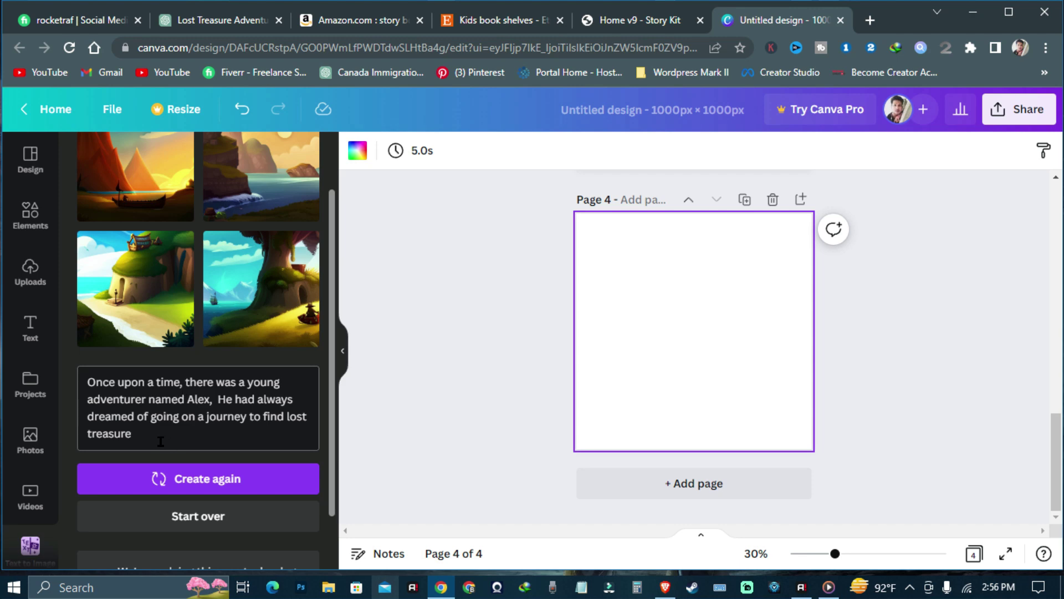
# Clear the image prompt and copy "the journey Alex takes through the forest, over mountains, and across rivers" from the Chapter 1 outline in ChatGPT.
pyautogui.moveTo(160, 441); pyautogui.dragTo(85, 381)
pyautogui.press('BackSpace')
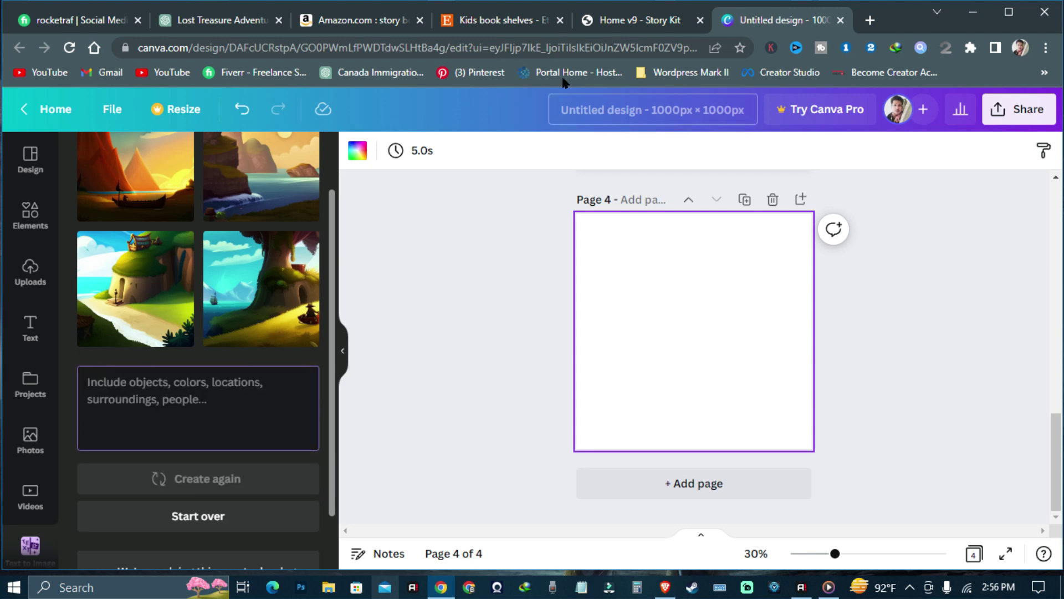
pyautogui.click(236, 22)
pyautogui.scroll(-1, 555, 272)
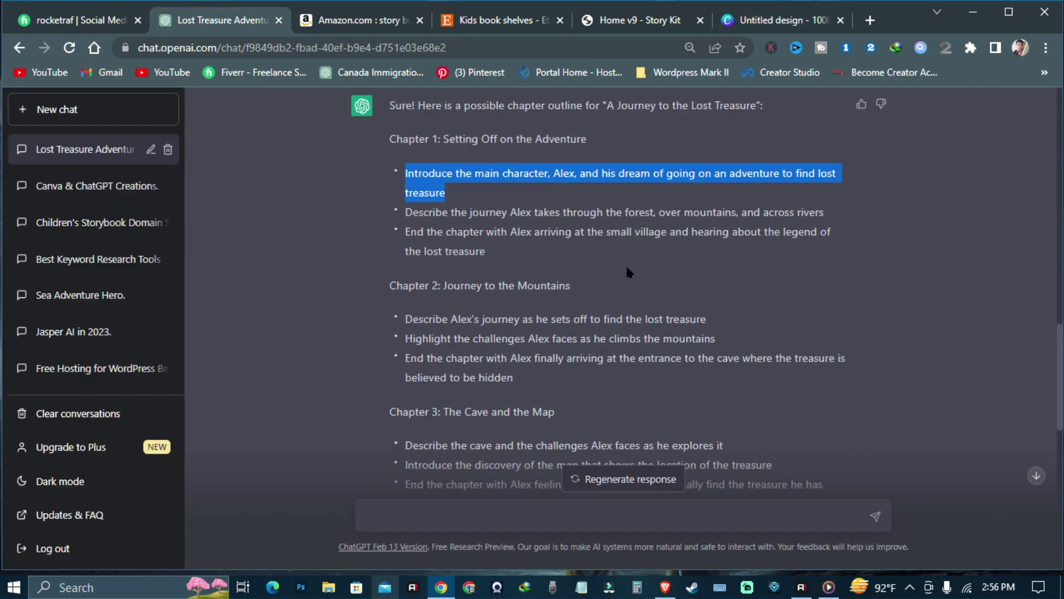
pyautogui.click(512, 227)
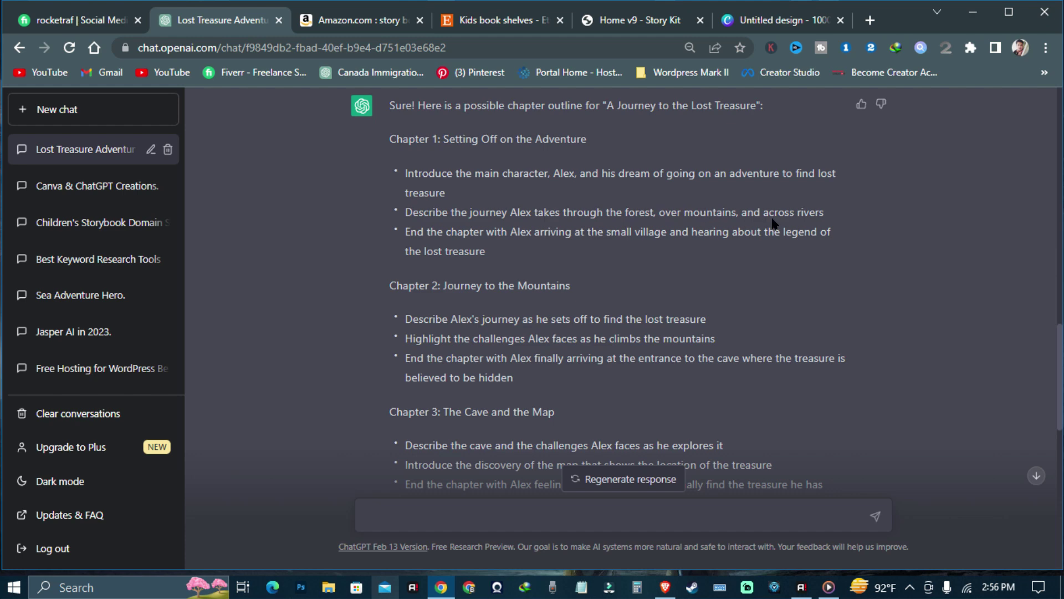
pyautogui.moveTo(826, 213); pyautogui.dragTo(456, 210)
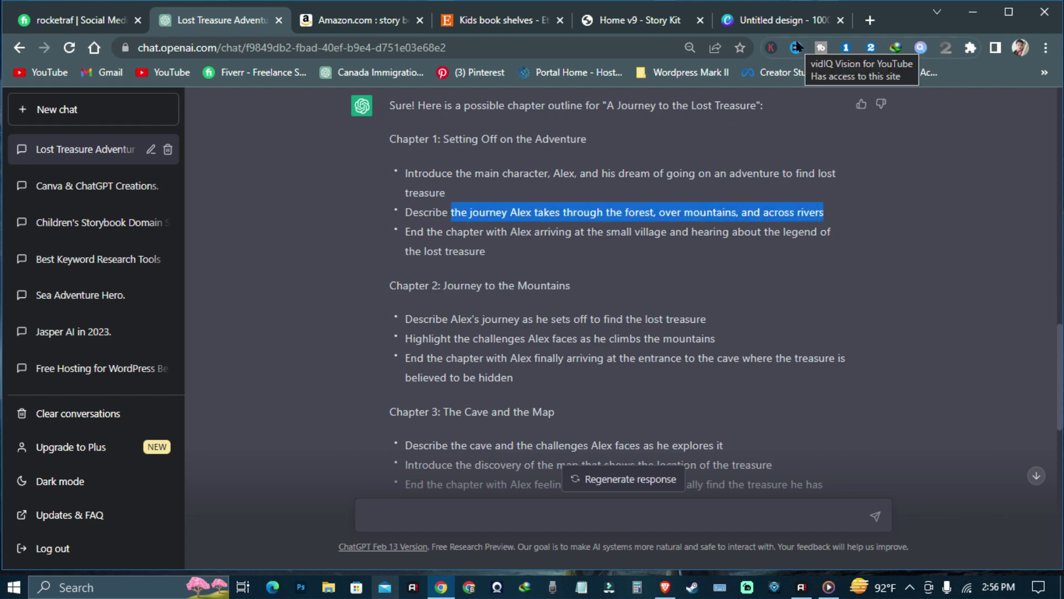
# In Canva, generate two sets of images from the prompt "In the journey Alex takes through the forest, over mountains, and across rivers".
pyautogui.click(773, 20)
pyautogui.write('the journey Alex takes through the forest, over mountains, and across rivers')
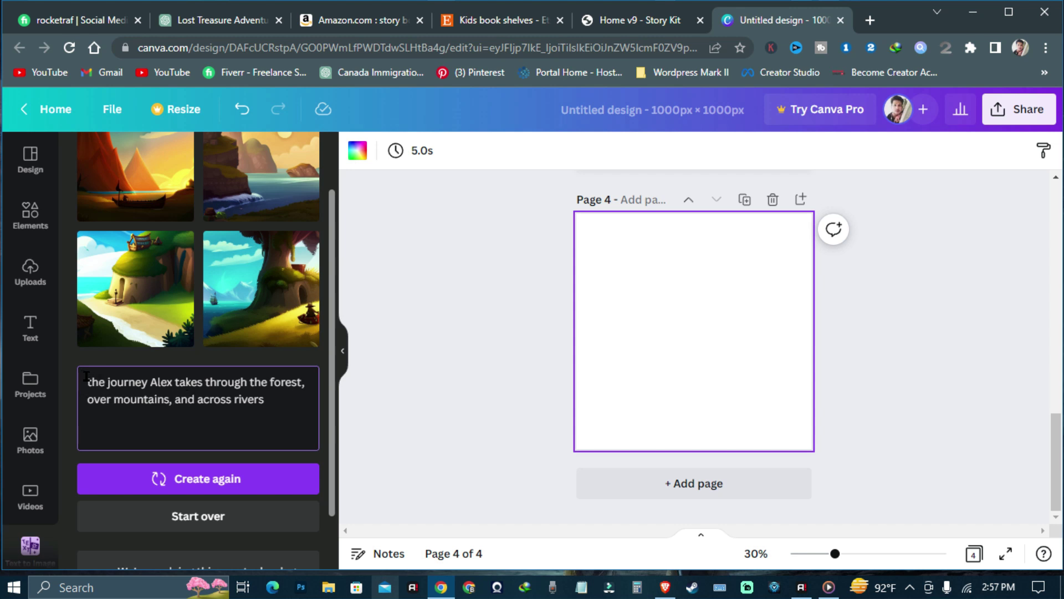
pyautogui.write('In')
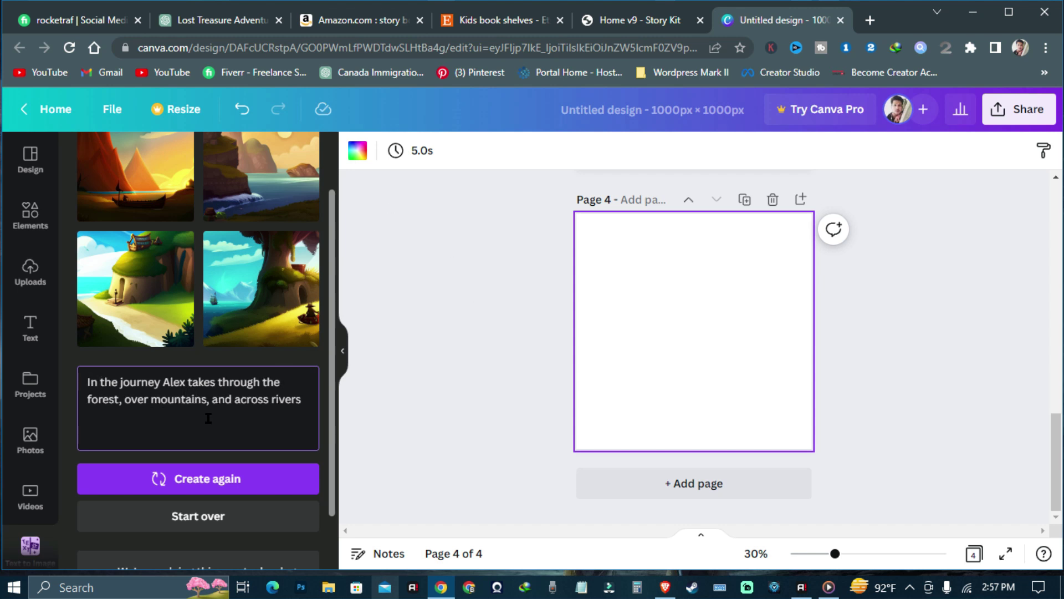
pyautogui.click(190, 484)
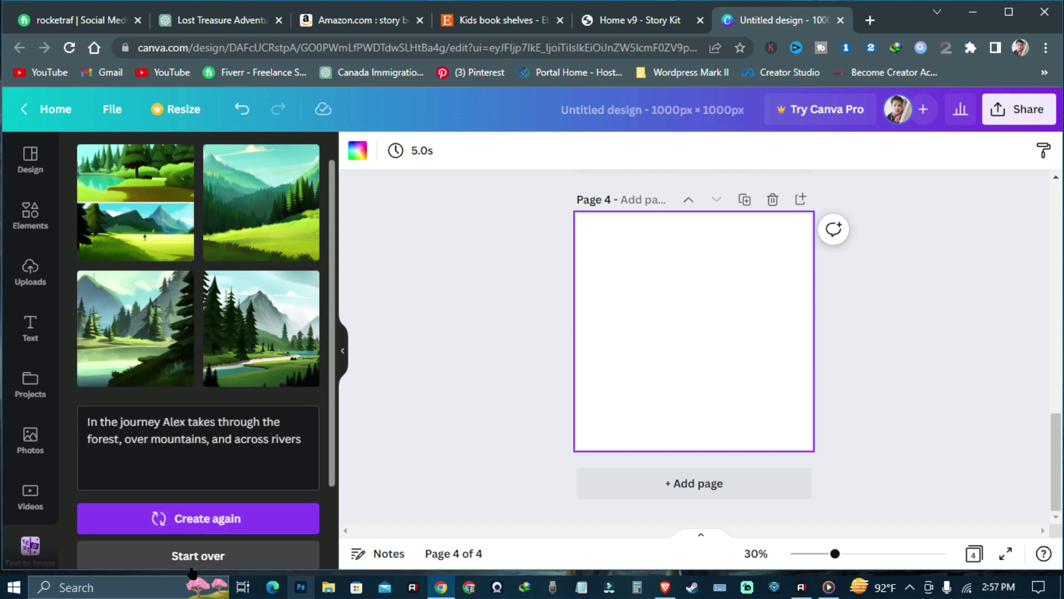
pyautogui.click(173, 530)
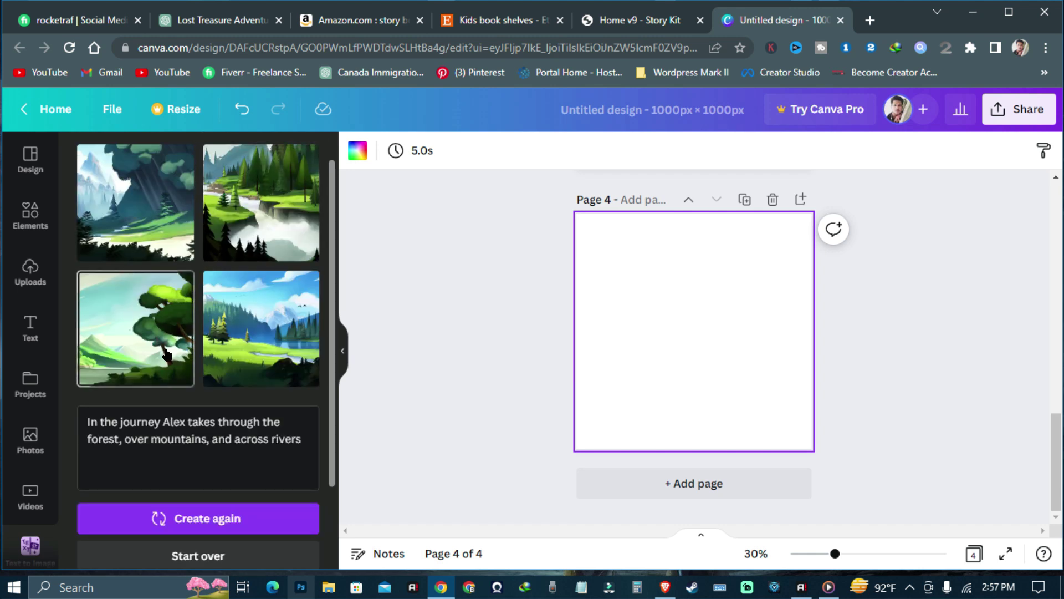
# Fill page 4 with the generated picture of the river waterfall among pine trees and add a blank fifth page.
pyautogui.click(261, 255)
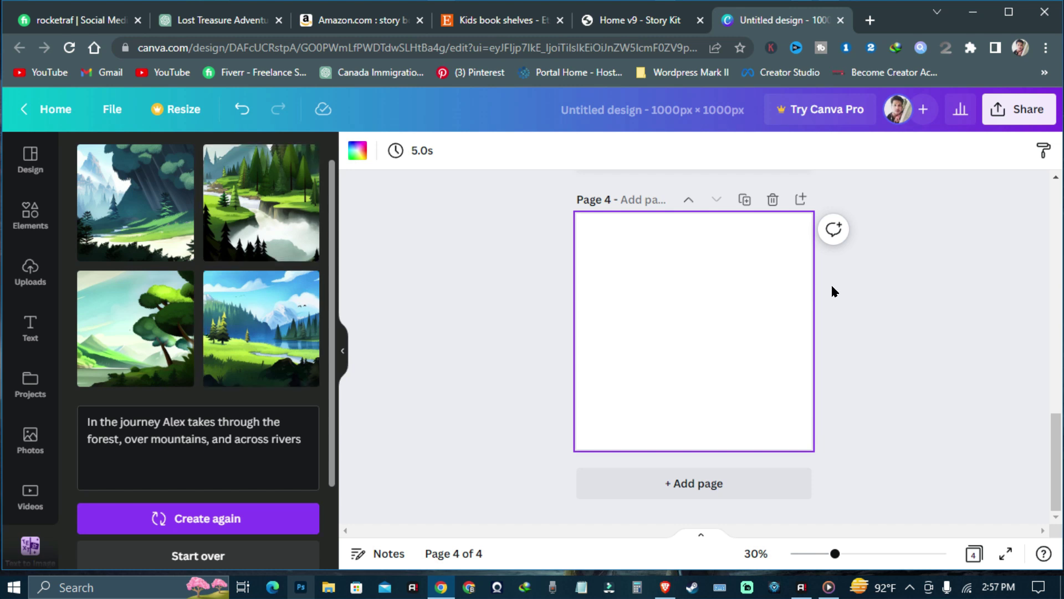
pyautogui.moveTo(620, 395); pyautogui.dragTo(577, 449)
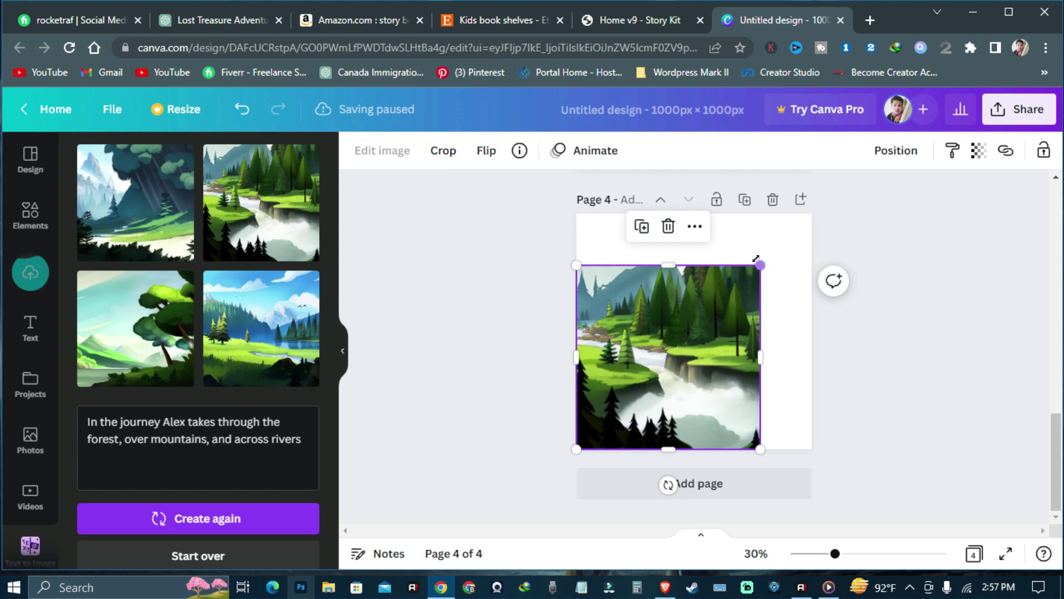
pyautogui.moveTo(756, 258); pyautogui.dragTo(811, 214)
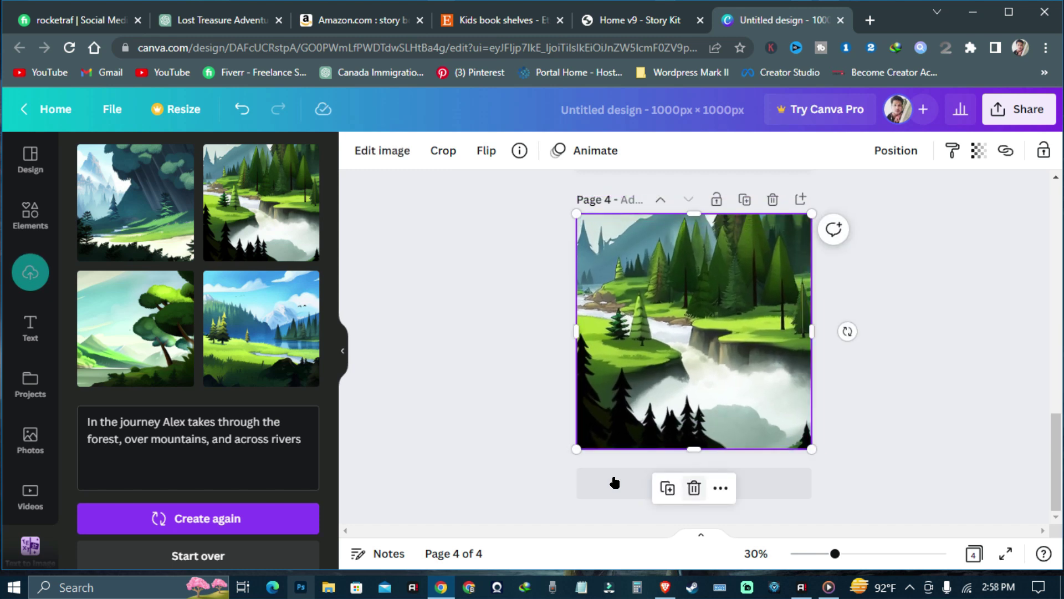
pyautogui.click(615, 482)
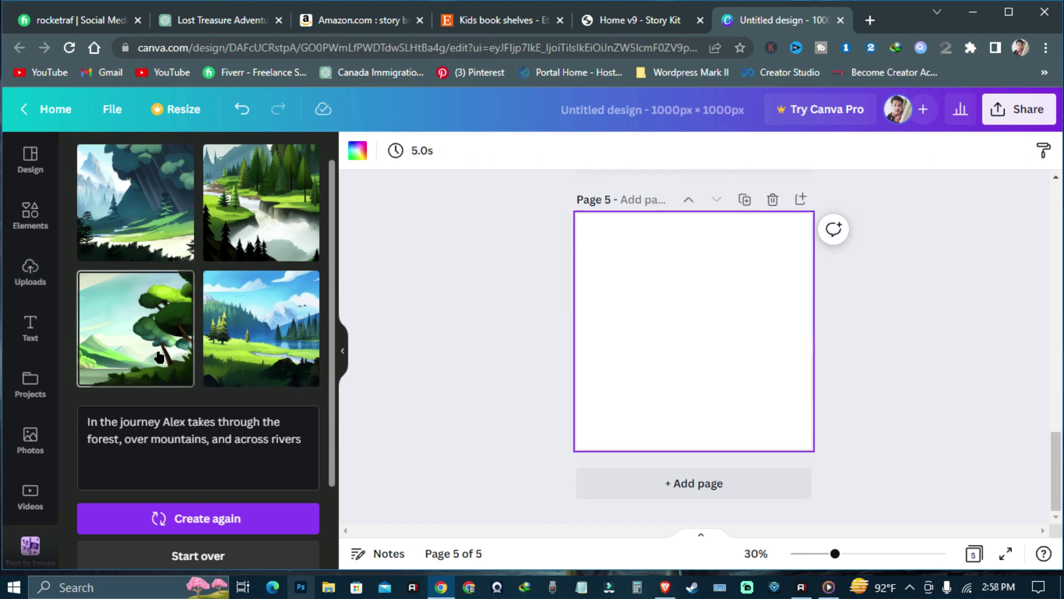
# Fill page 5 with the generated picture of the leaning trees beside green mountains and add a blank sixth page.
pyautogui.click(159, 357)
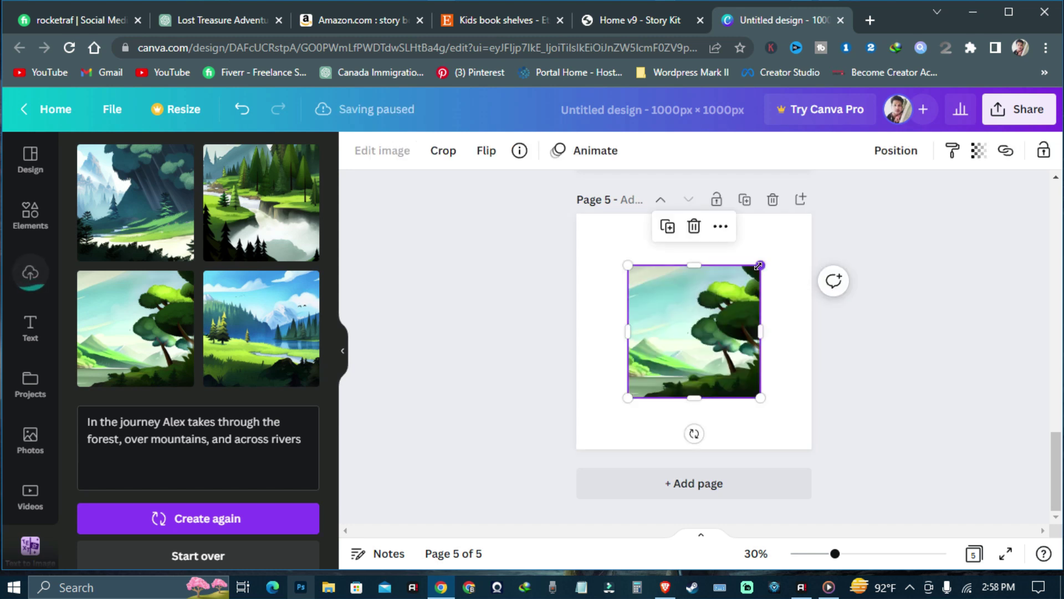
pyautogui.moveTo(759, 266); pyautogui.dragTo(811, 215)
pyautogui.moveTo(628, 398); pyautogui.dragTo(595, 478)
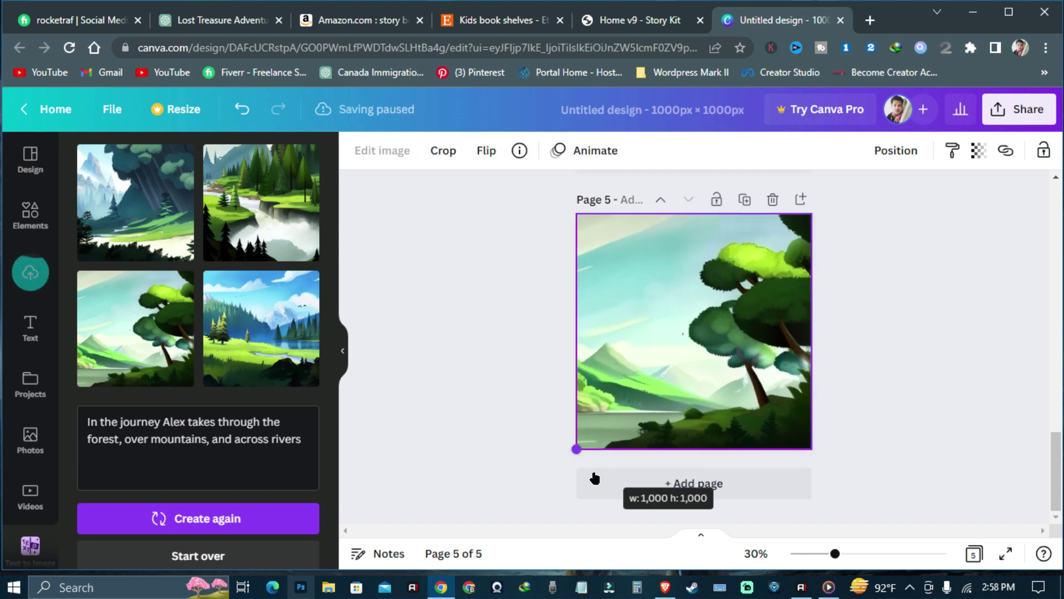
pyautogui.hotkey('ctrl', 'Return')
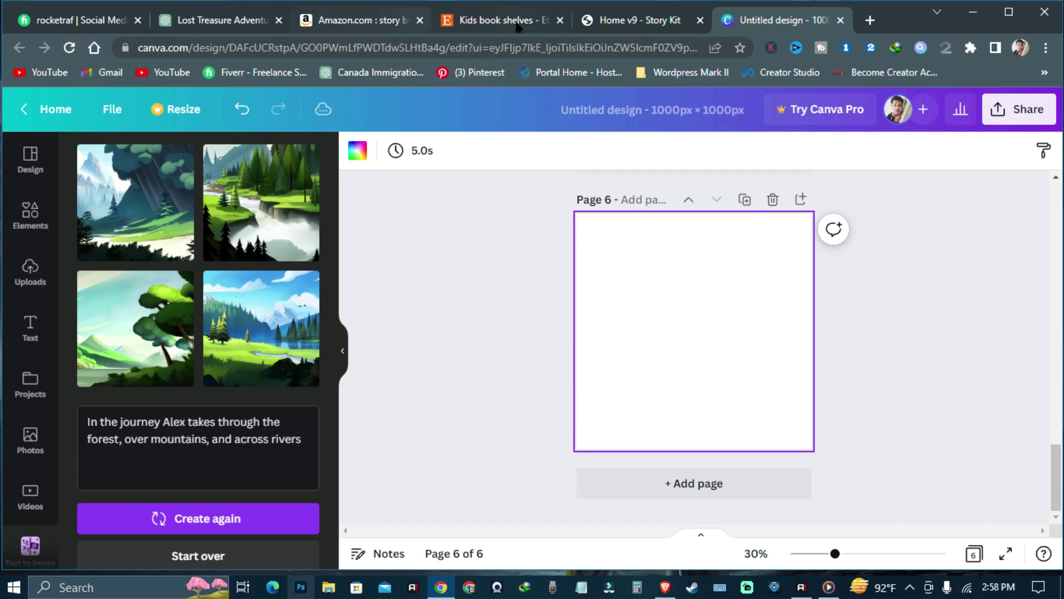
# Switch to ChatGPT and copy the last point of Chapter 1, about Alex arriving at the small village and hearing the treasure legend.
pyautogui.click(188, 21)
pyautogui.scroll(-2, 405, 250)
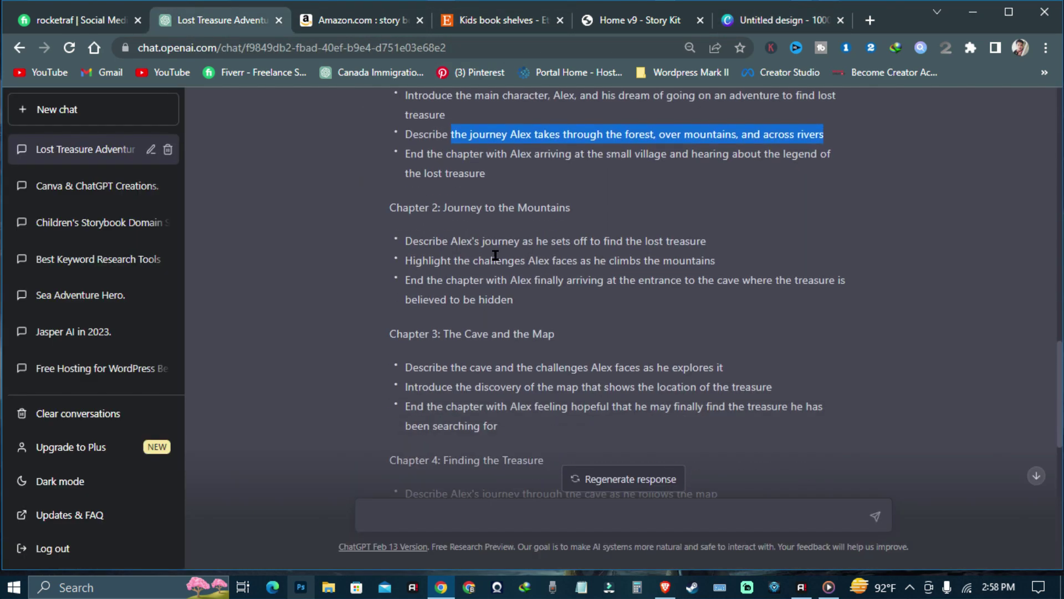
pyautogui.click(479, 169)
pyautogui.scroll(1, 408, 260)
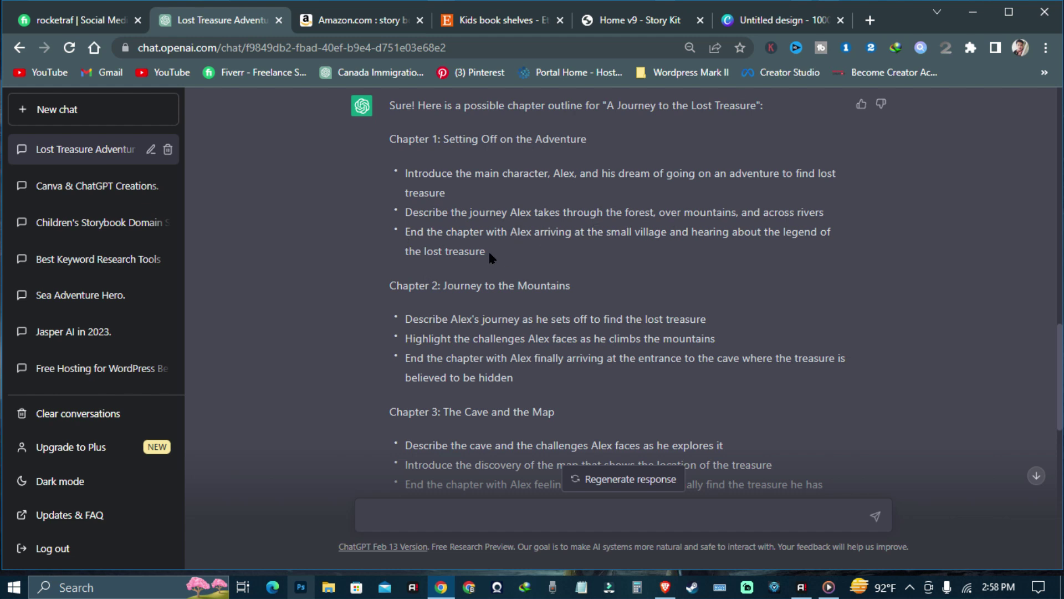
pyautogui.moveTo(488, 250); pyautogui.dragTo(401, 235)
pyautogui.rightClick(428, 228)
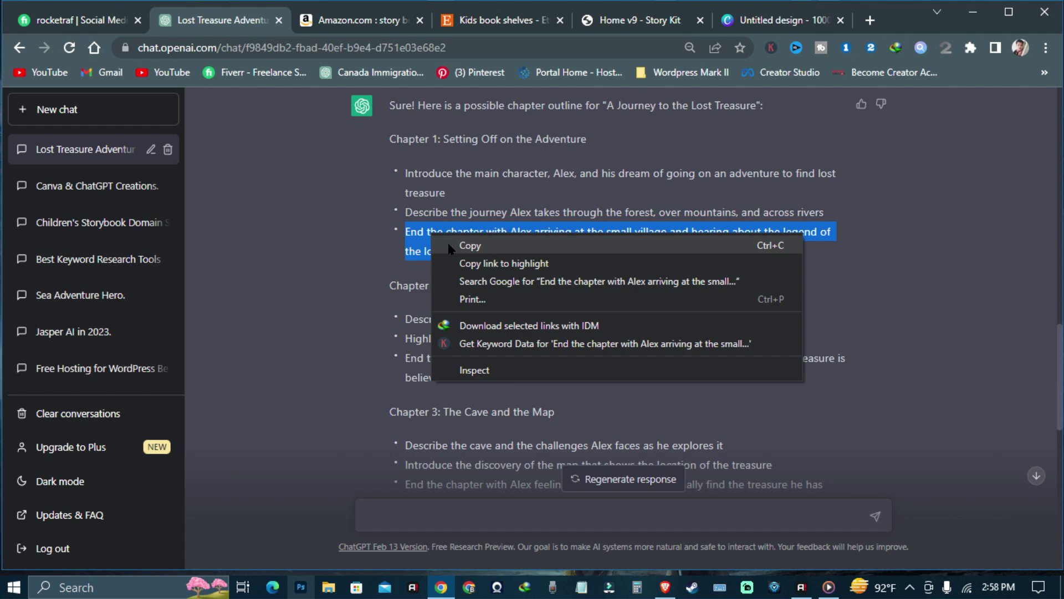
pyautogui.click(446, 233)
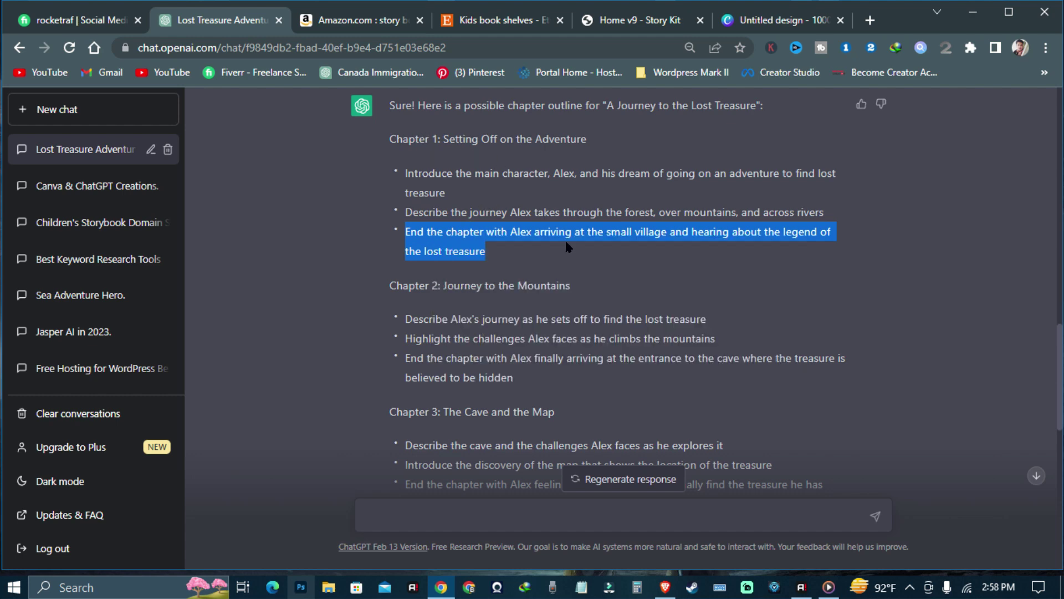
# In Canva, generate images from the copied village sentence and fill page 6 with the picture of the traveller on the forest path.
pyautogui.click(776, 20)
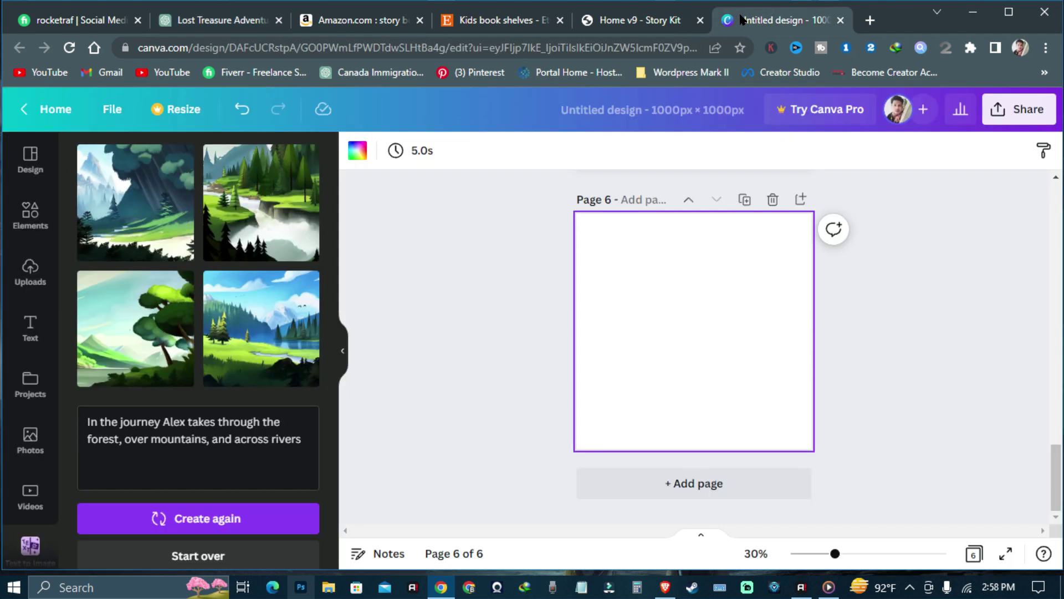
pyautogui.tripleClick(176, 449)
pyautogui.hotkey('ctrl', 'v')
pyautogui.click(198, 519)
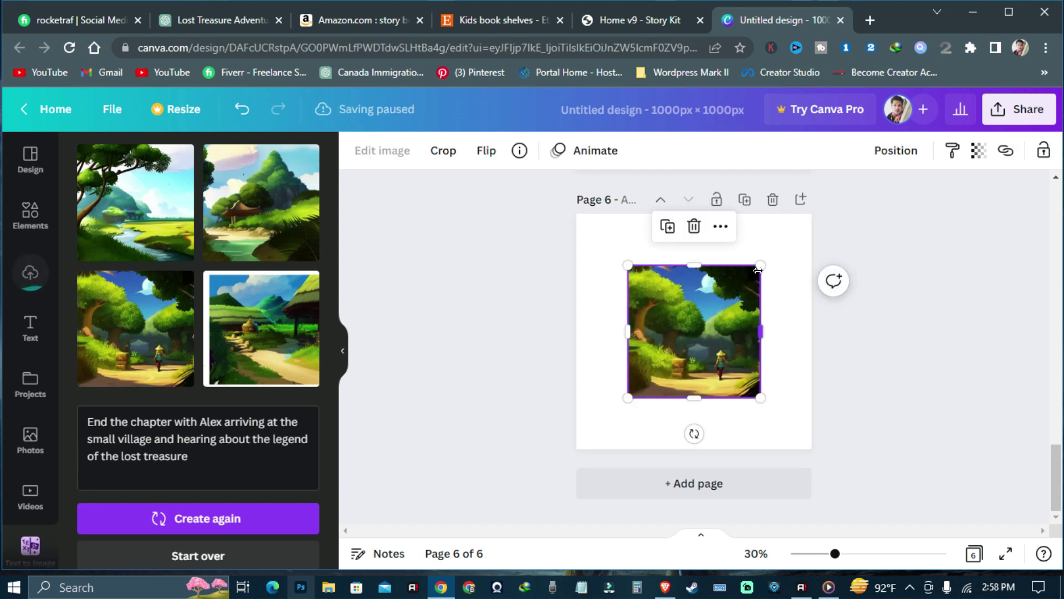
pyautogui.moveTo(759, 266); pyautogui.dragTo(812, 213)
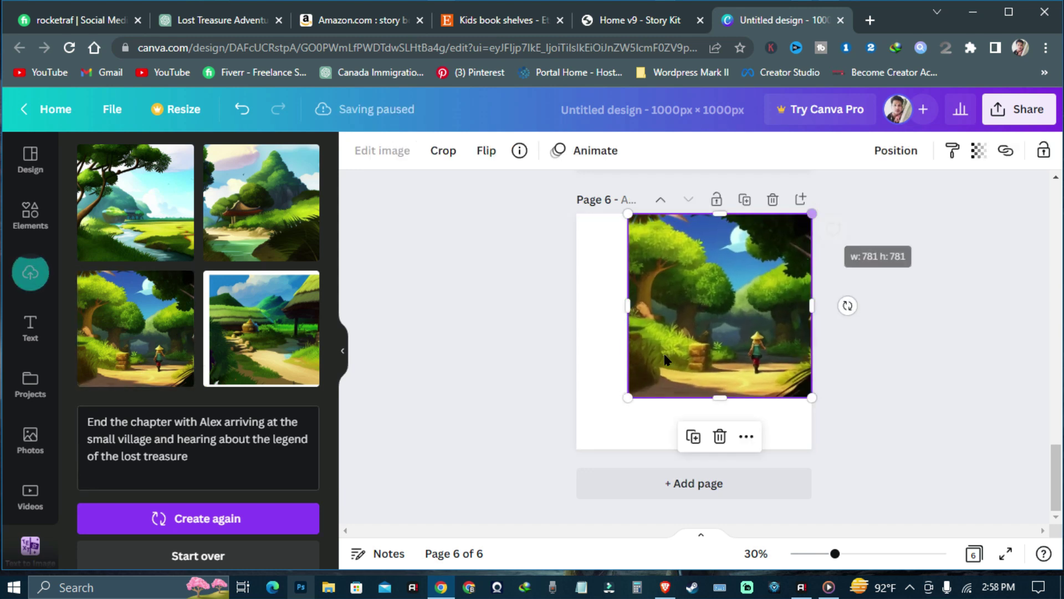
pyautogui.moveTo(629, 393); pyautogui.dragTo(573, 452)
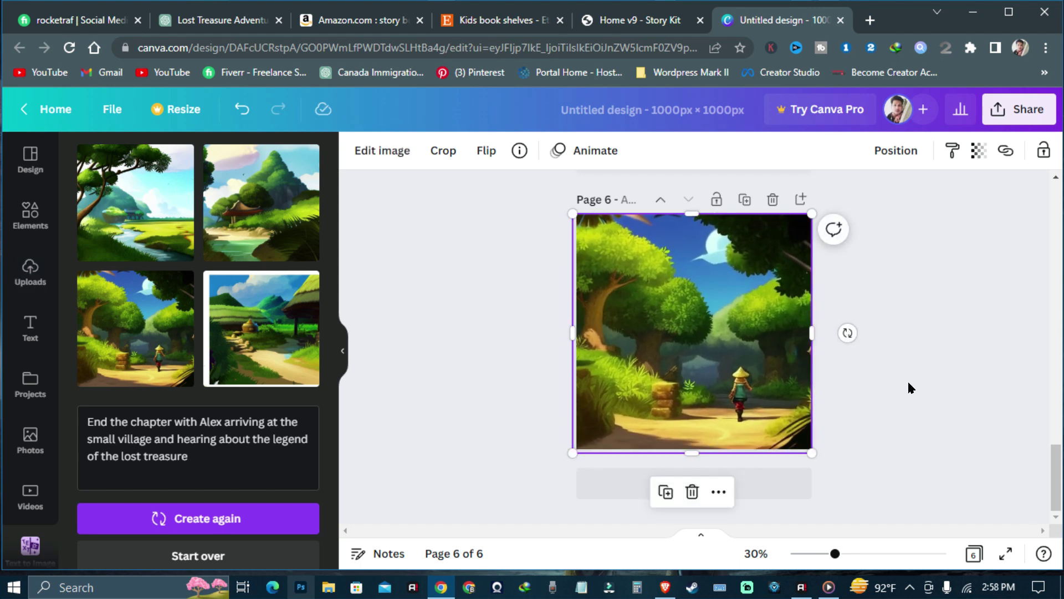
pyautogui.scroll(6, 910, 383)
pyautogui.scroll(-6, 911, 391)
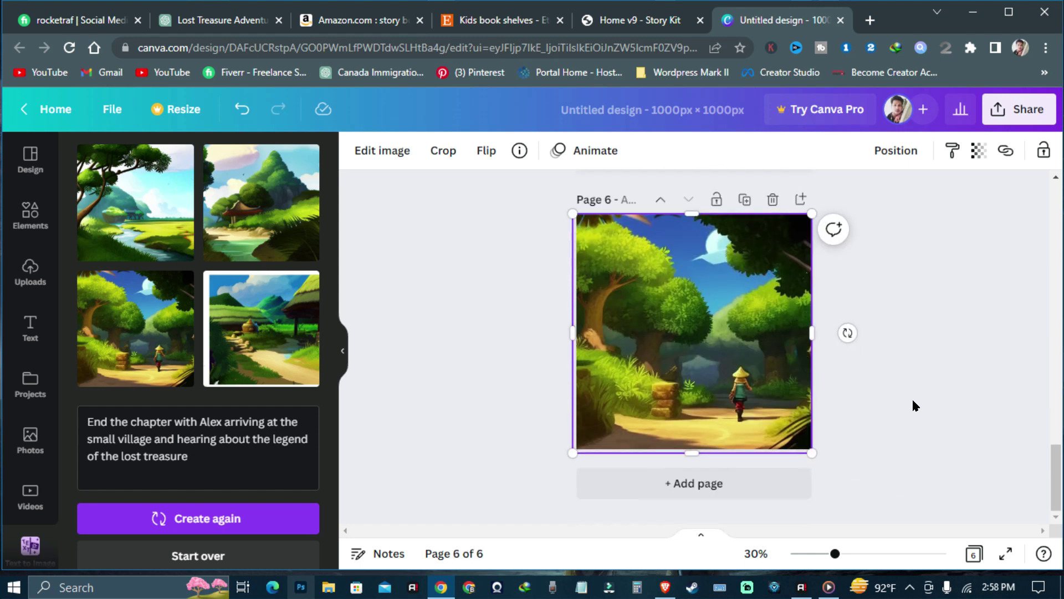
pyautogui.scroll(3, 920, 416)
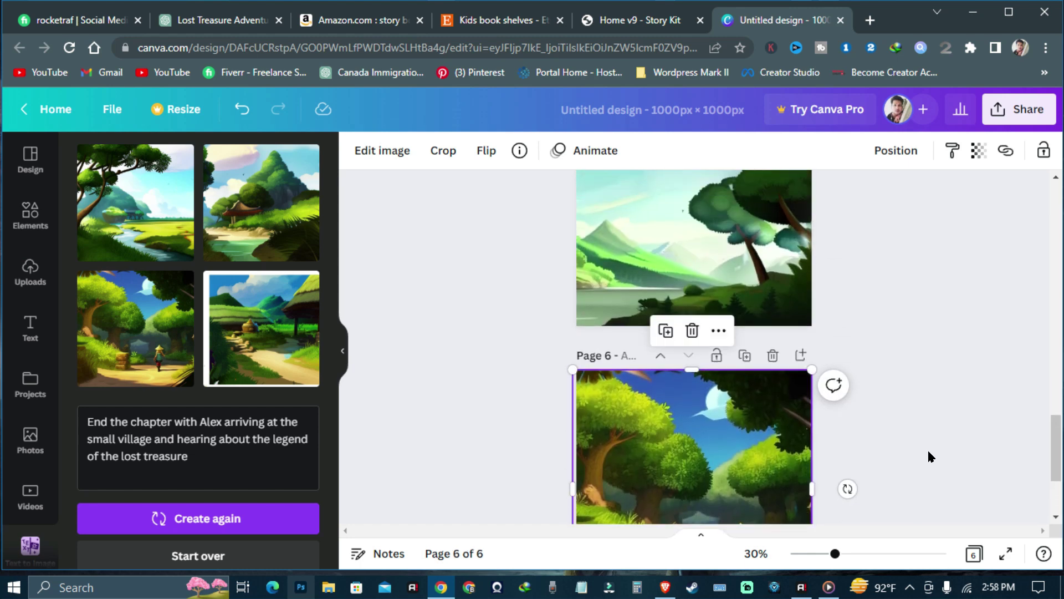
pyautogui.scroll(7, 920, 443)
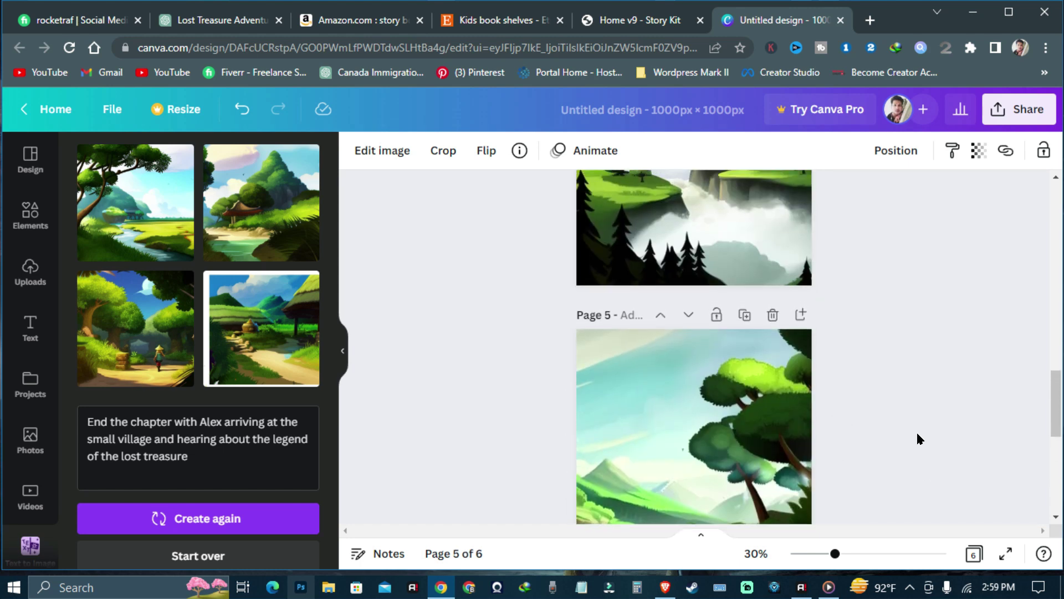
pyautogui.scroll(-7, 918, 443)
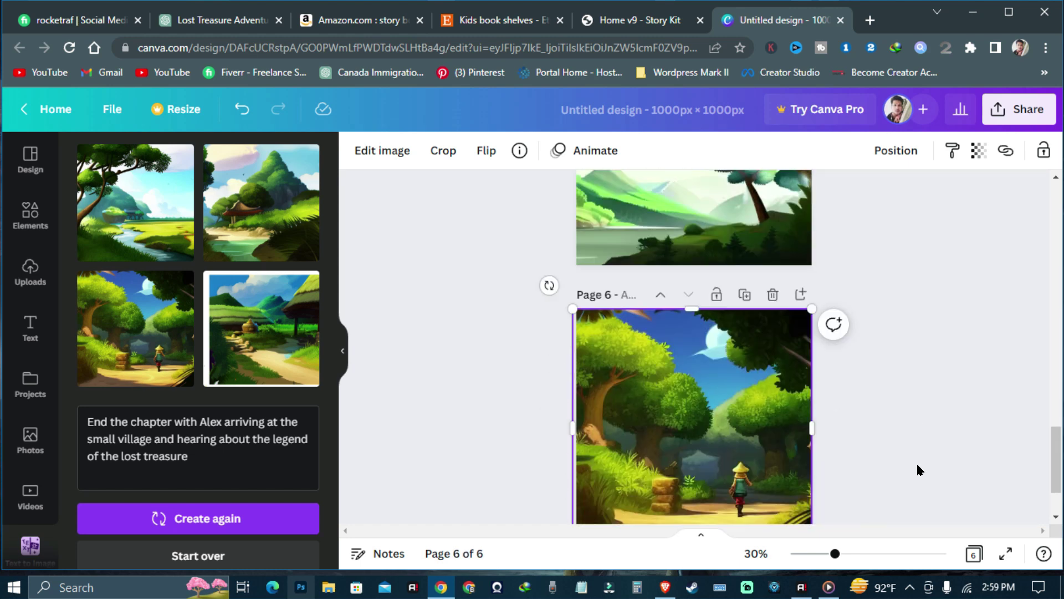
# Add a blank seventh page to the design and review the illustrated pages above it.
pyautogui.click(757, 490)
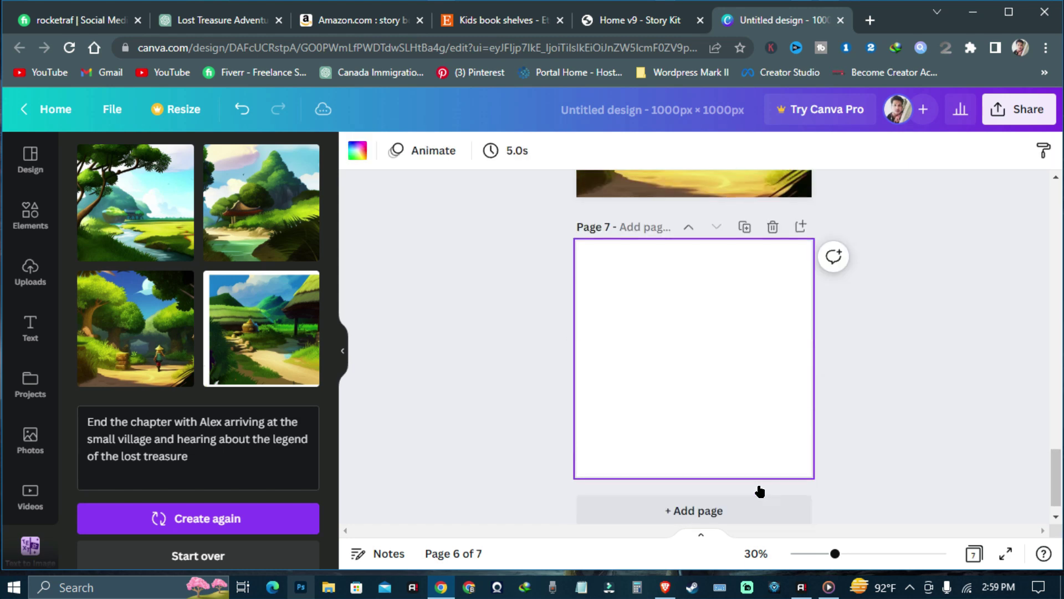
pyautogui.scroll(3, 868, 377)
pyautogui.scroll(8, 874, 381)
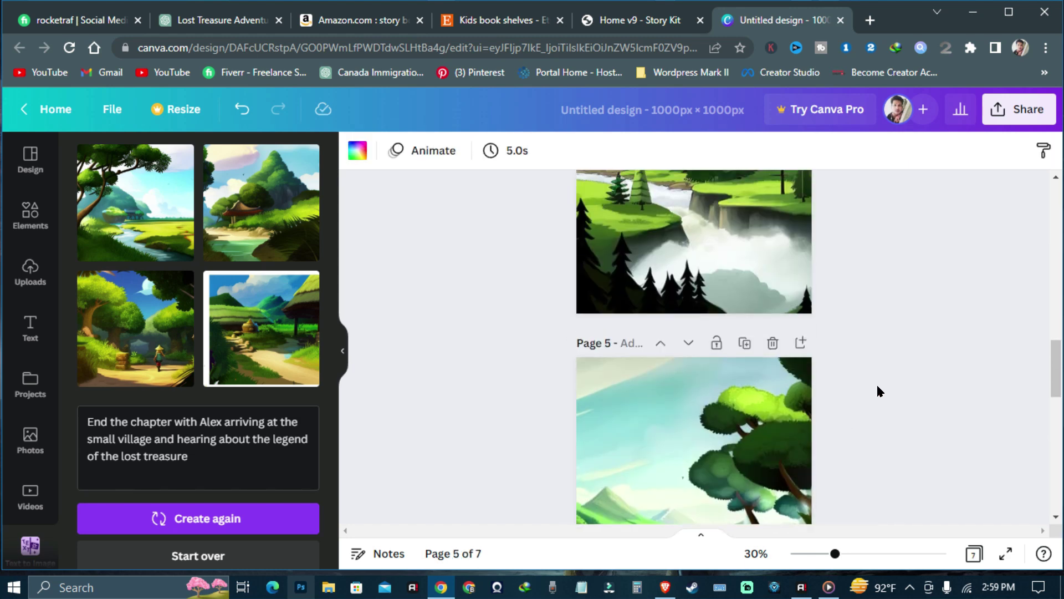
pyautogui.scroll(-5, 879, 380)
pyautogui.scroll(-4, 883, 376)
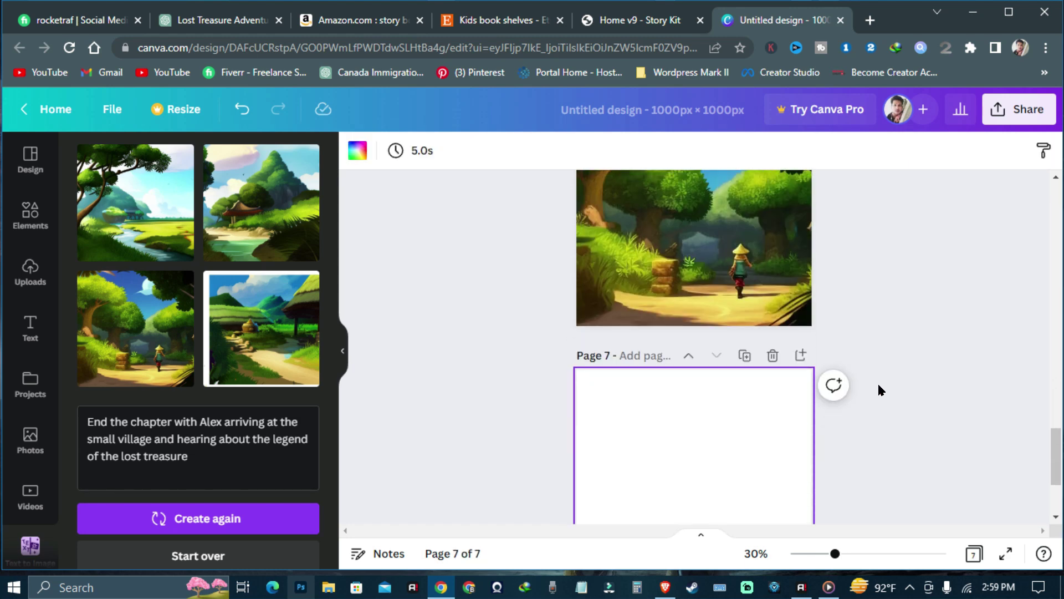
pyautogui.scroll(20, 511, 388)
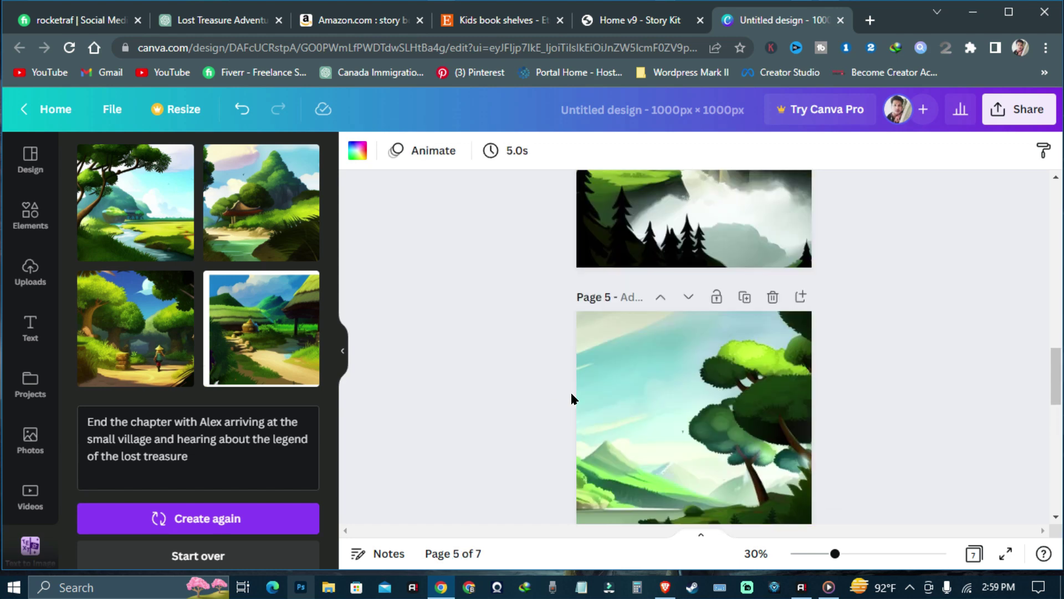
pyautogui.scroll(5, 757, 350)
pyautogui.scroll(-8, 633, 266)
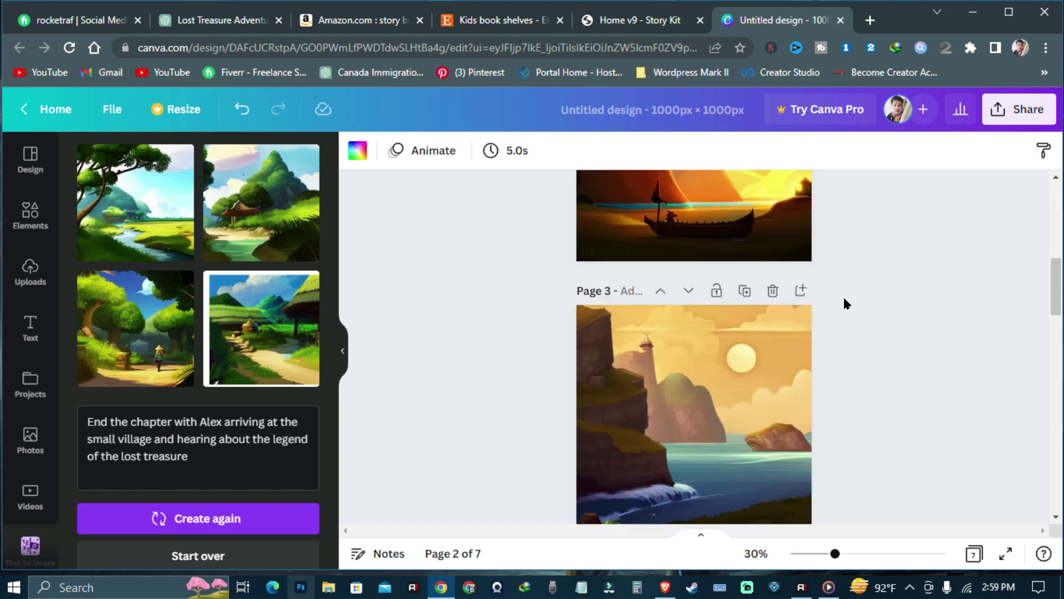
# Export all pages of the storybook design as JPG images.
pyautogui.click(1010, 104)
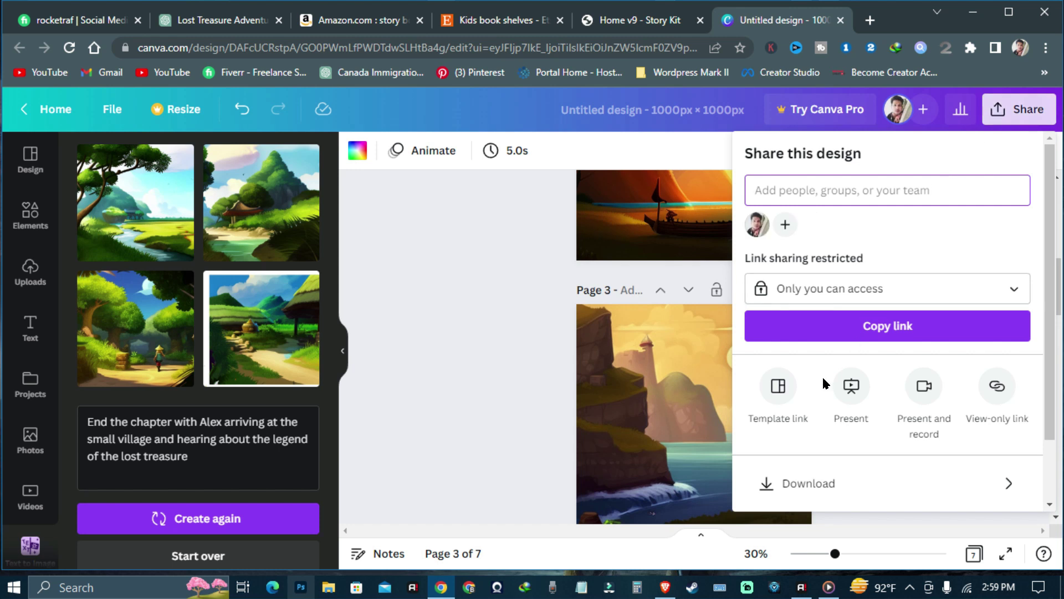
pyautogui.scroll(-3, 851, 354)
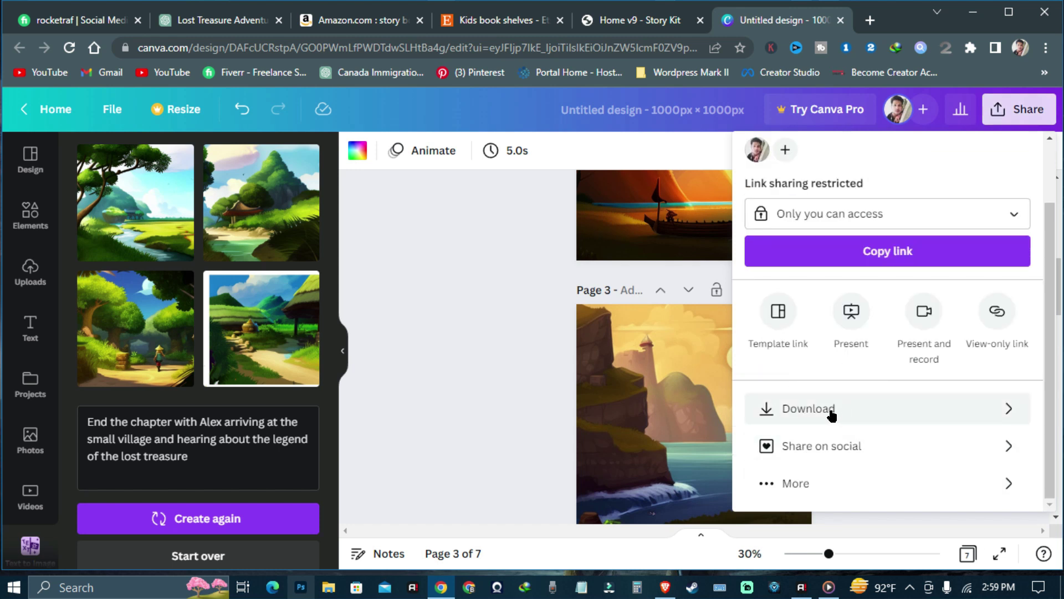
pyautogui.click(830, 417)
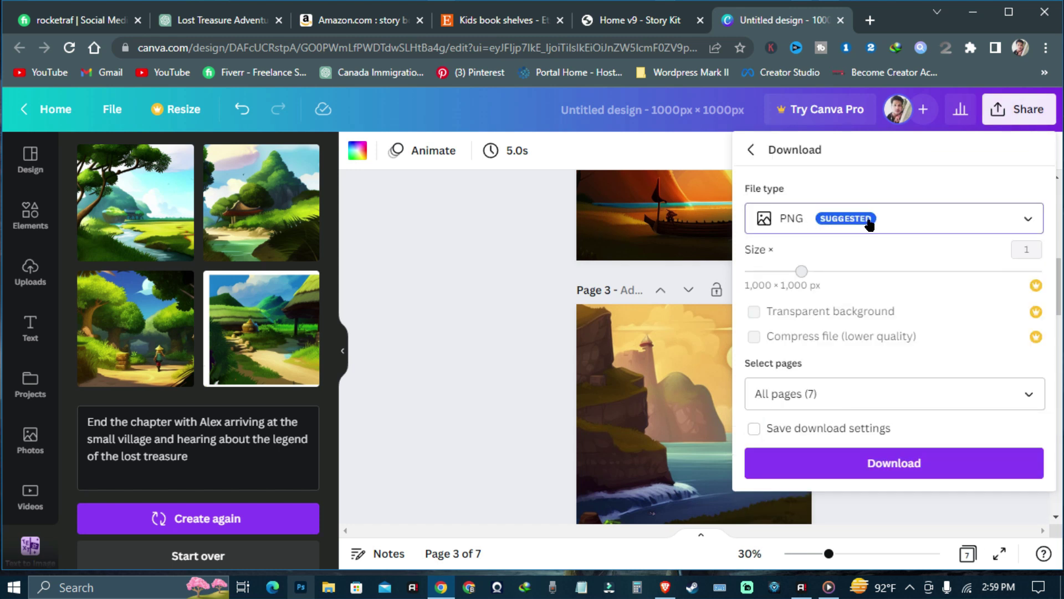
pyautogui.click(801, 218)
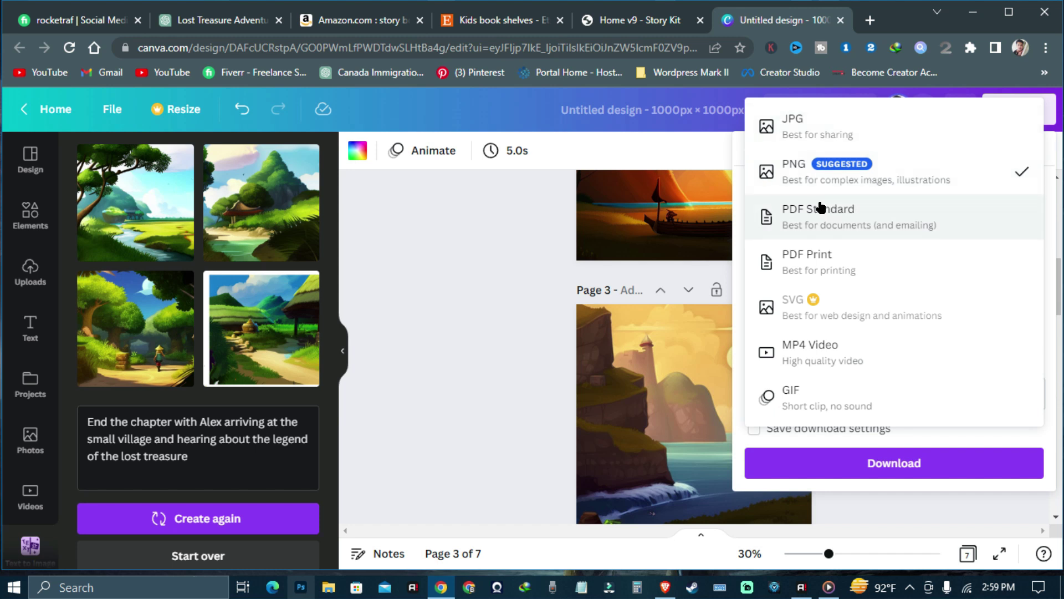
pyautogui.click(817, 135)
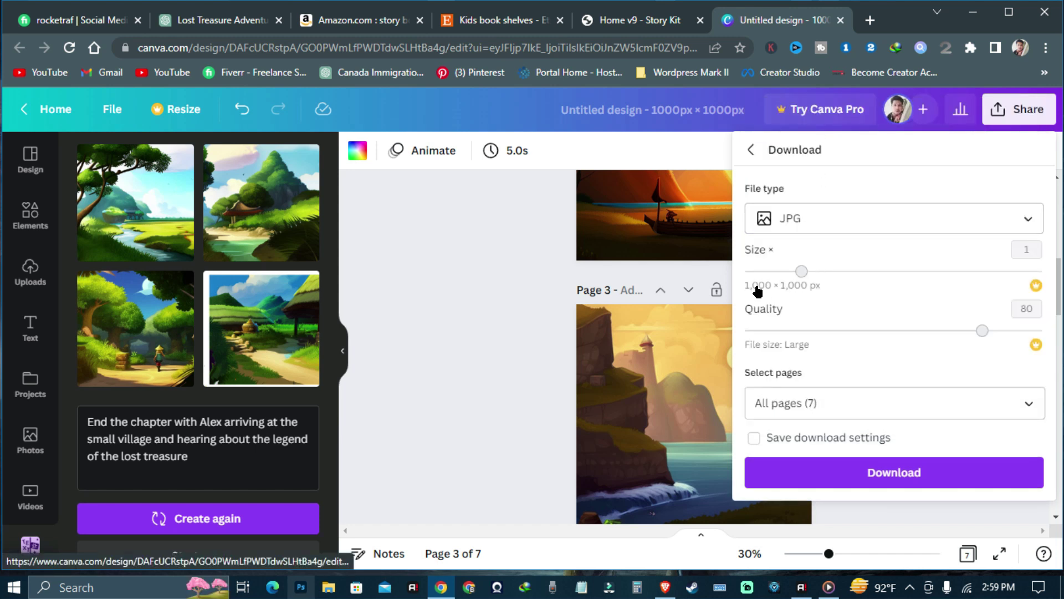
pyautogui.click(910, 472)
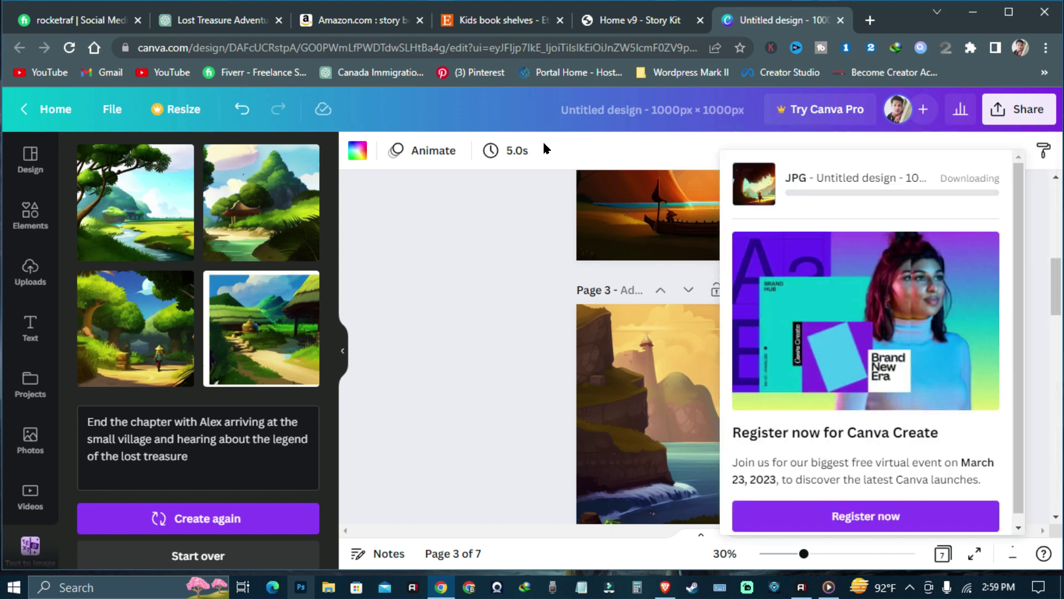
# Save the exported pages as Untitled design.zip in E:\Files 2022\NOELBD.
pyautogui.scroll(10, 511, 297)
pyautogui.scroll(-15, 516, 295)
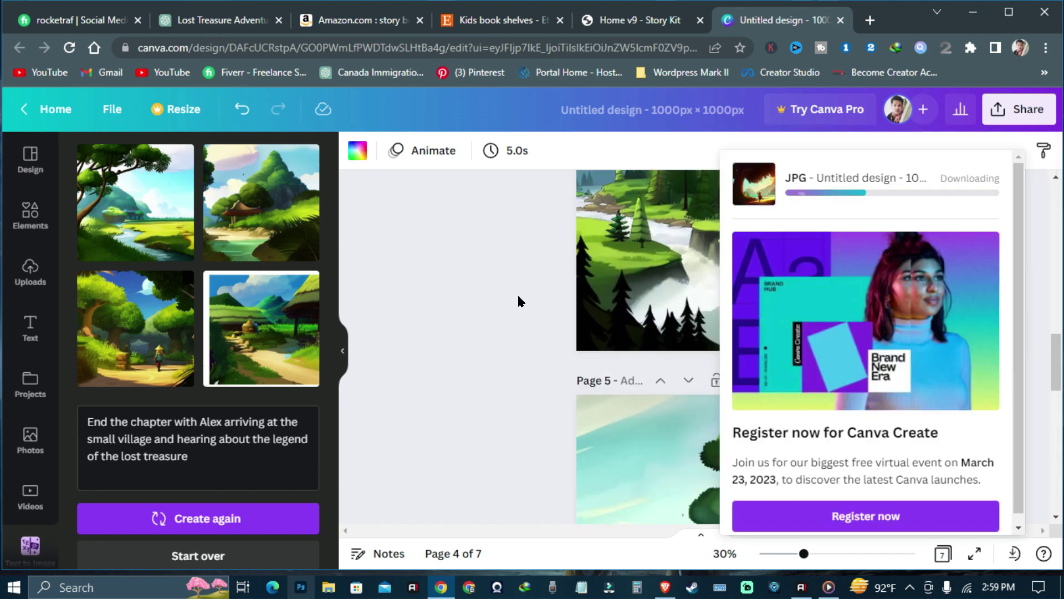
pyautogui.scroll(-6, 518, 298)
pyautogui.scroll(6, 551, 305)
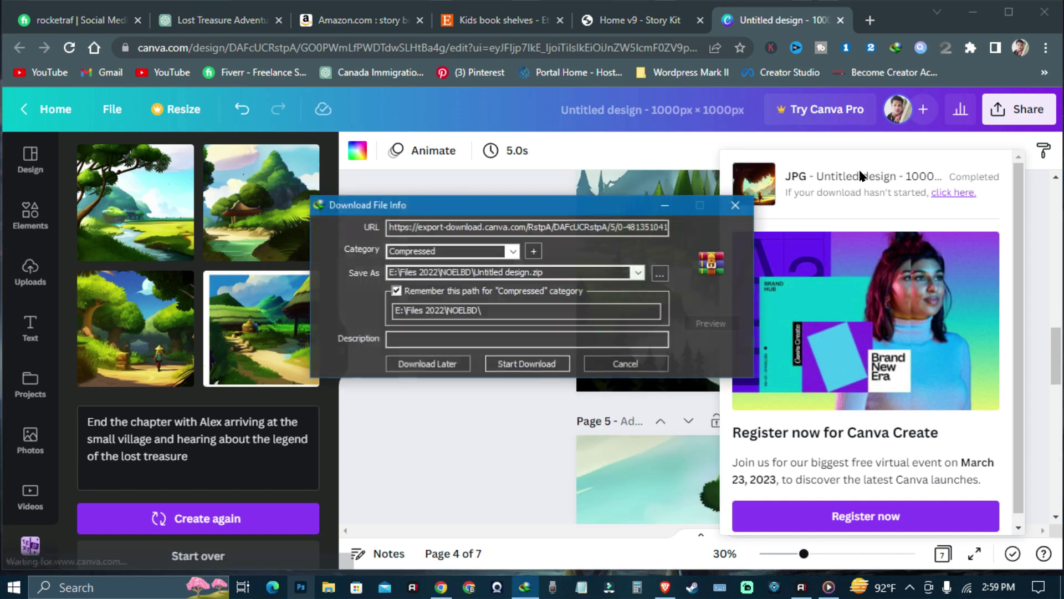
pyautogui.click(527, 363)
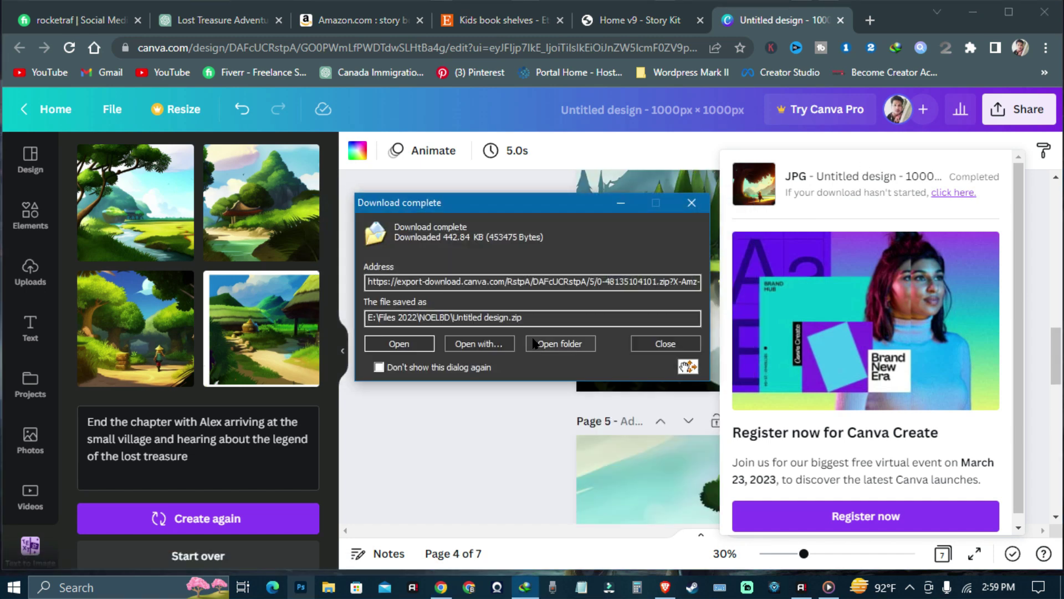
# Open the downloaded archive to check its page images, close it and dismiss Canva's download notice.
pyautogui.click(413, 344)
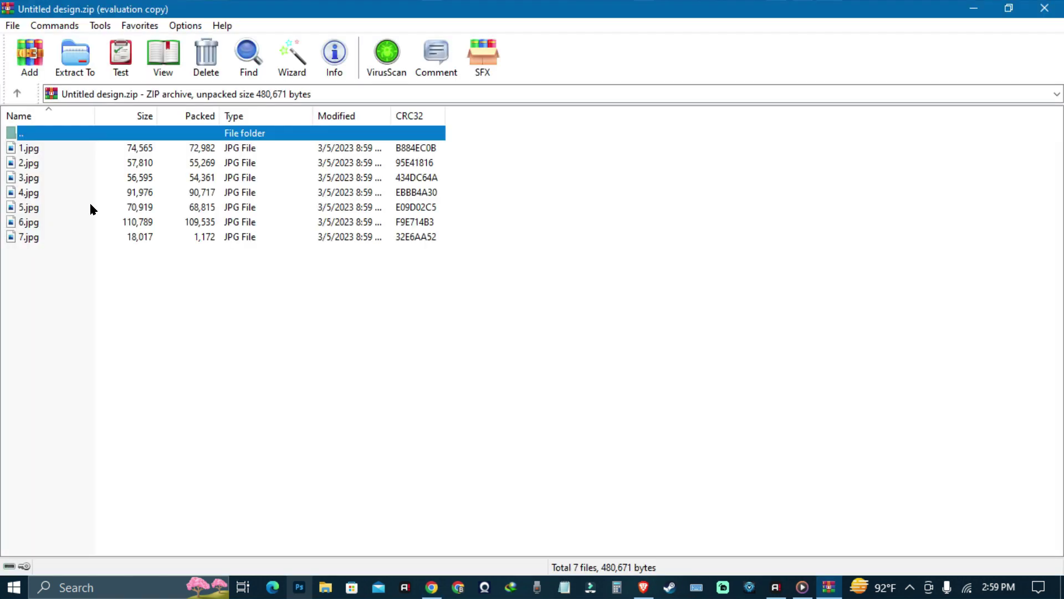
pyautogui.click(613, 298)
pyautogui.click(1044, 7)
pyautogui.scroll(-1, 1025, 222)
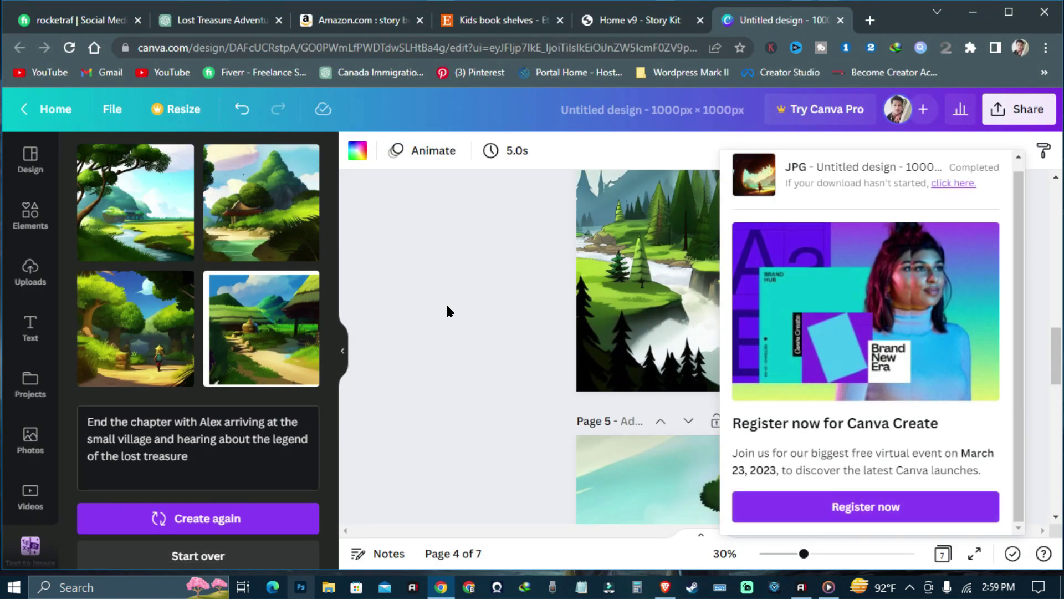
pyautogui.click(449, 311)
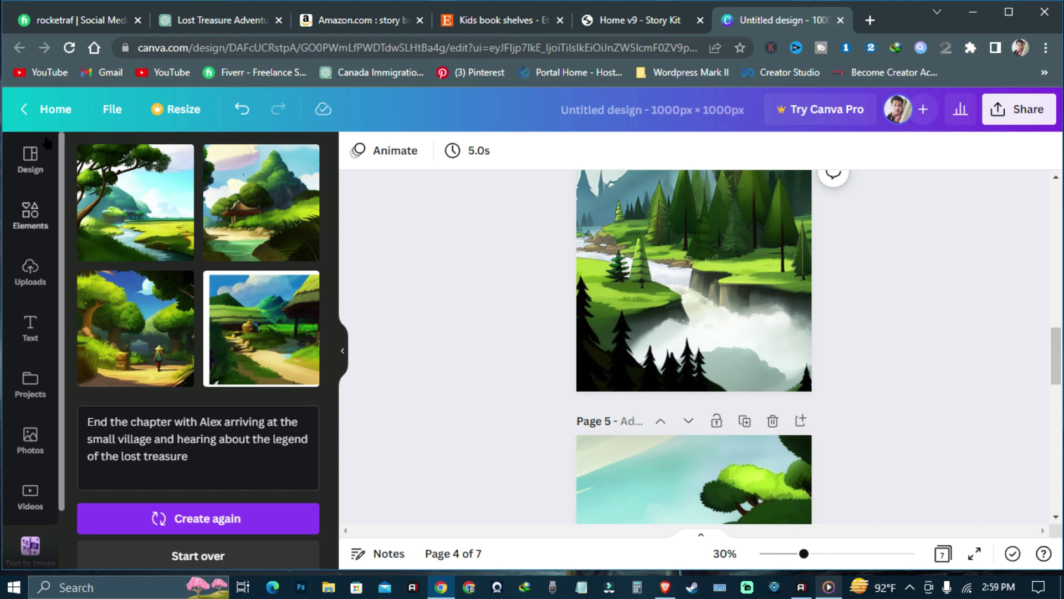
# Open the Canva home page in a separate browser tab and switch to it.
pyautogui.rightClick(50, 106)
pyautogui.click(97, 119)
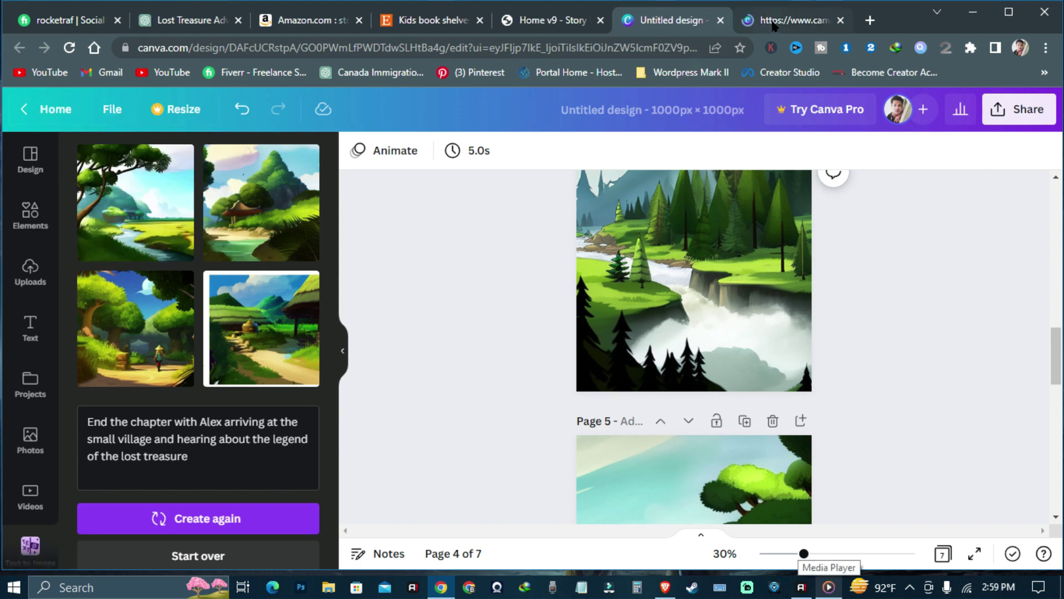
pyautogui.click(787, 20)
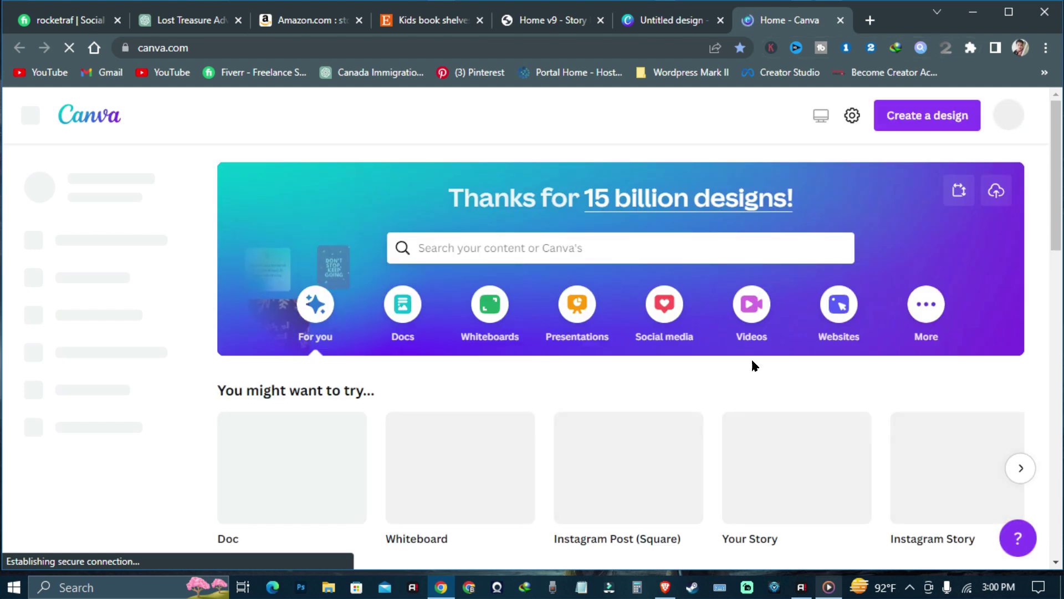
# Search the Canva templates for "story book kids" and browse the book cover designs.
pyautogui.click(564, 245)
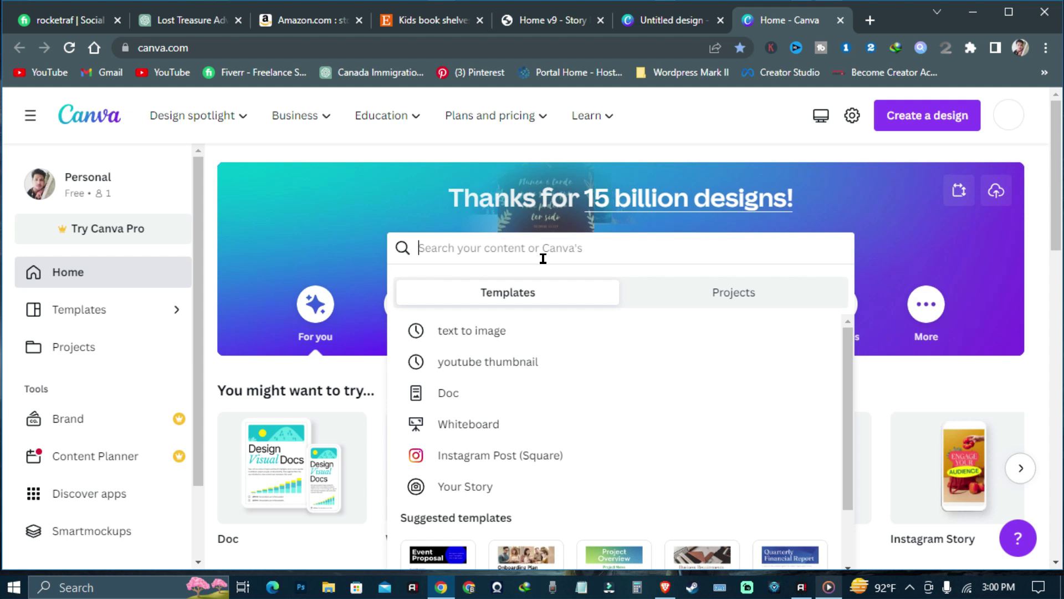
pyautogui.write('stor')
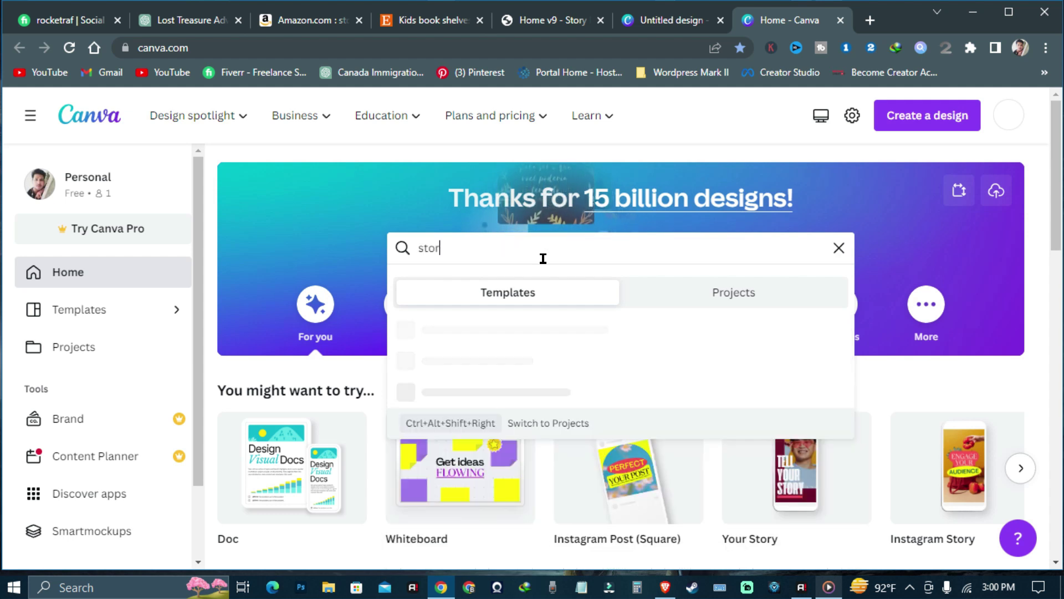
pyautogui.write('y book')
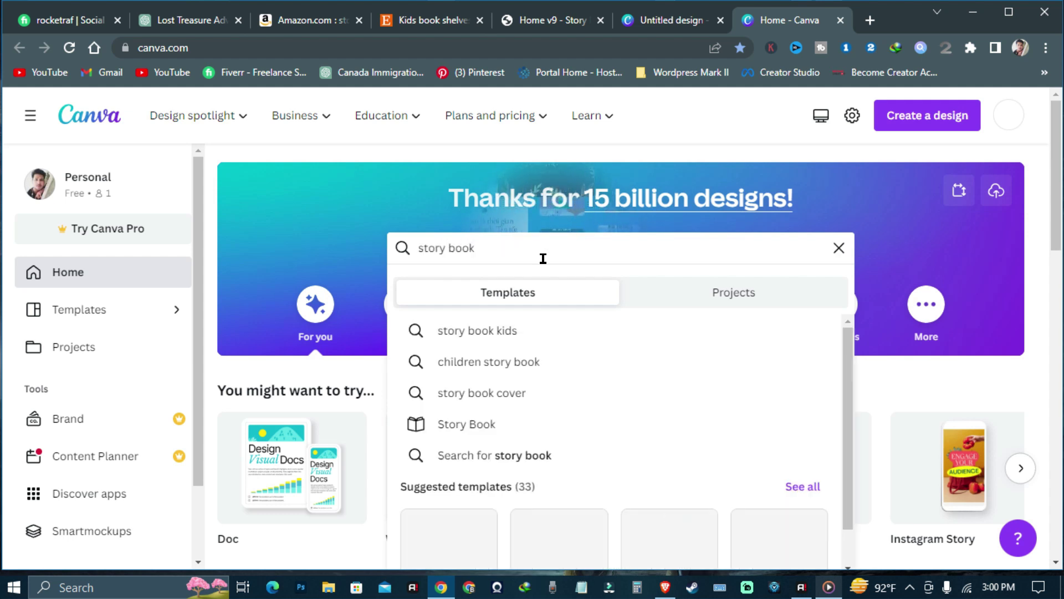
pyautogui.click(484, 331)
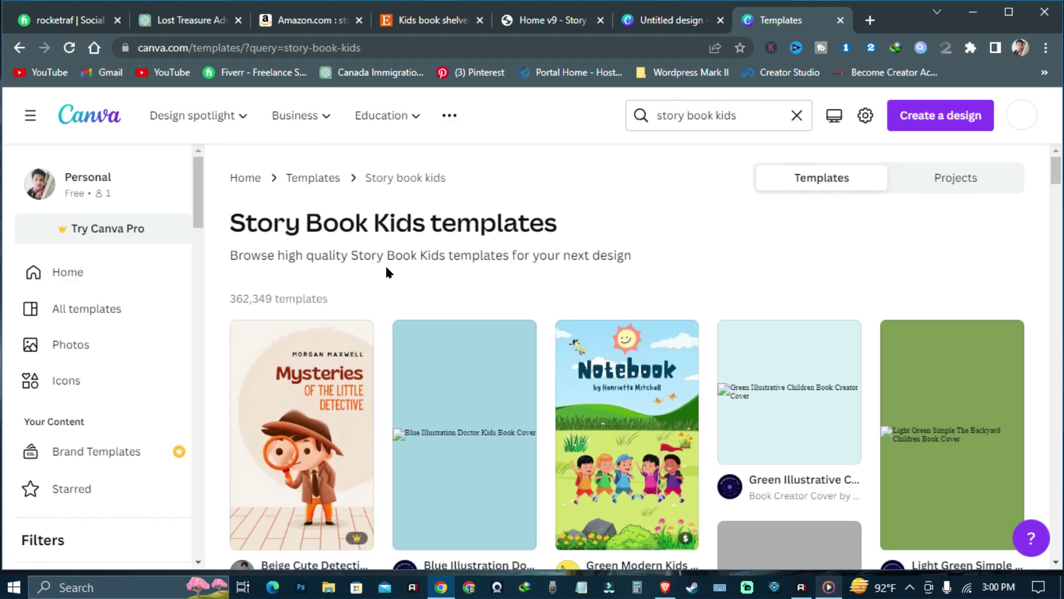
pyautogui.scroll(-1, 289, 407)
pyautogui.scroll(-3, 288, 407)
pyautogui.scroll(2, 441, 398)
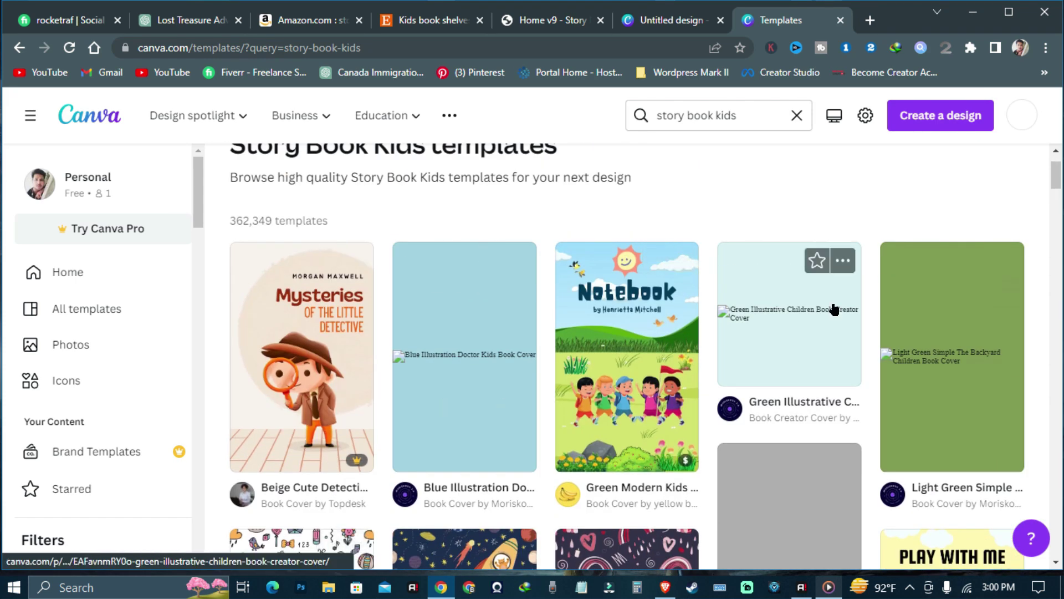
pyautogui.scroll(2, 721, 355)
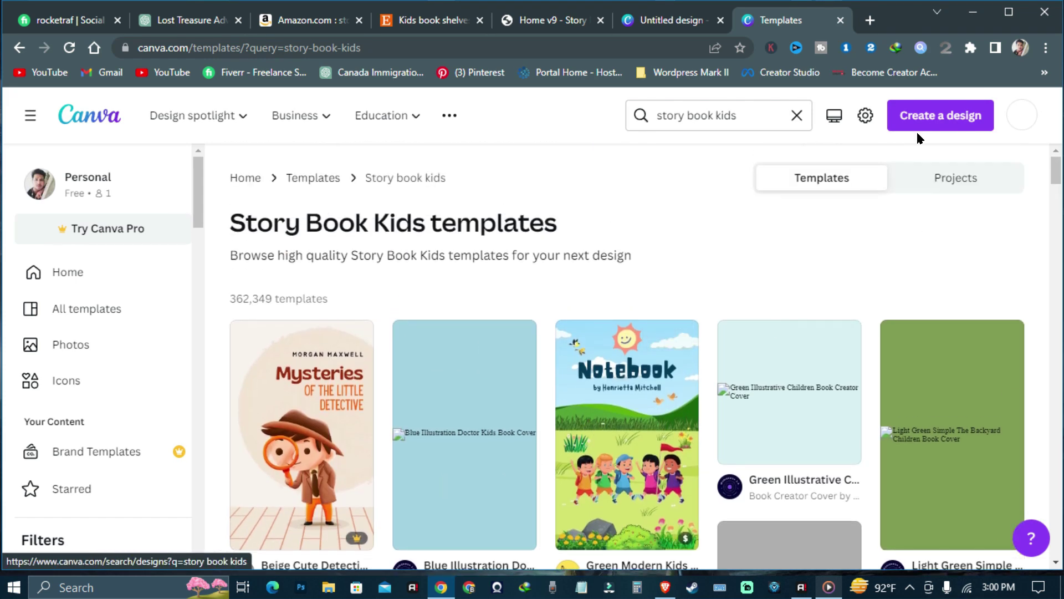
# Create a new blank Story Book design at 8 × 8 in.
pyautogui.click(920, 116)
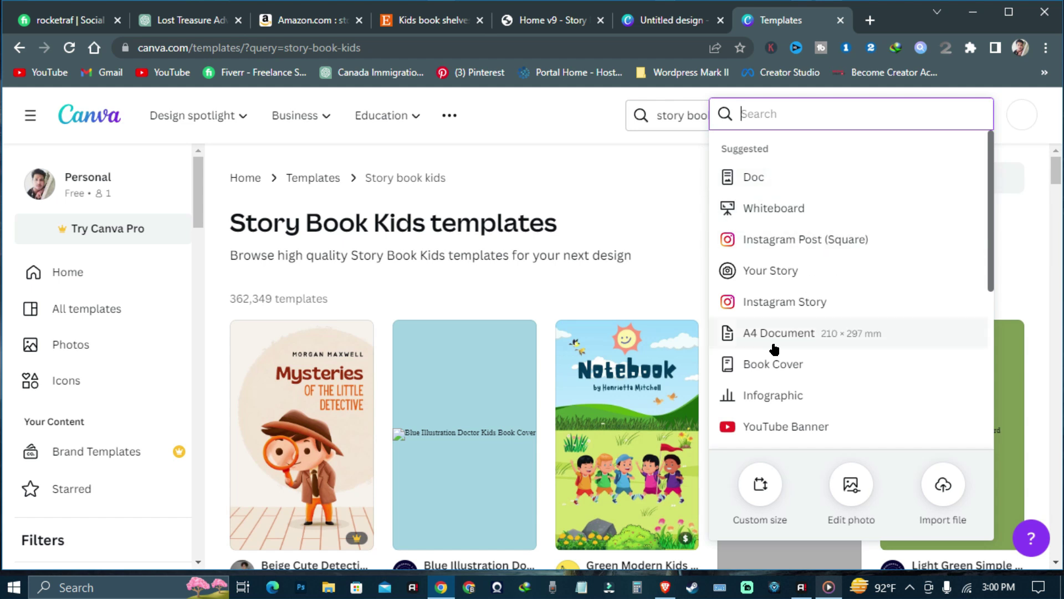
pyautogui.write('s')
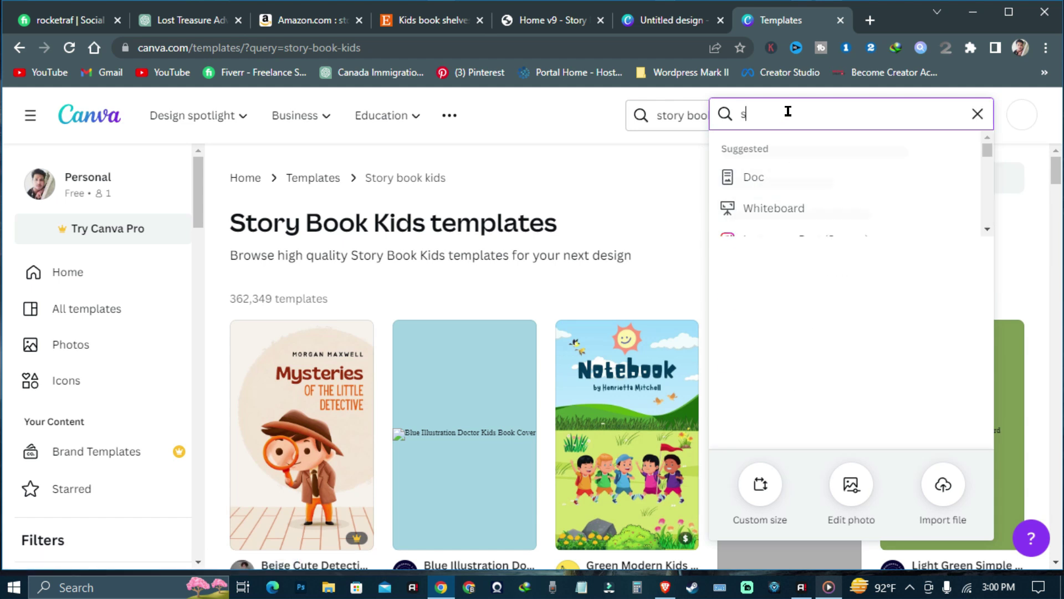
pyautogui.write('tory')
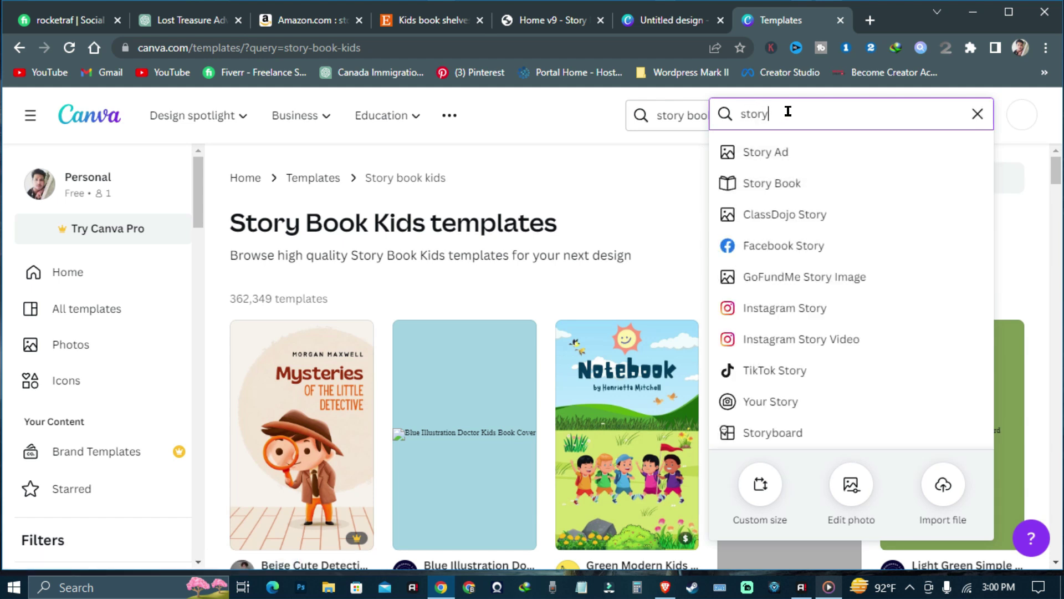
pyautogui.write('book')
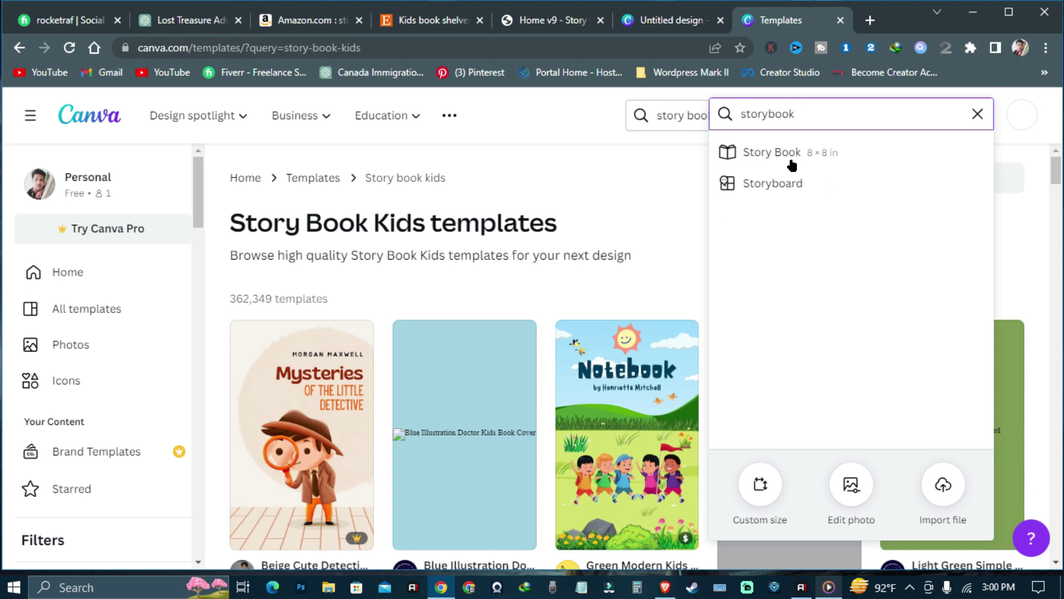
pyautogui.click(818, 158)
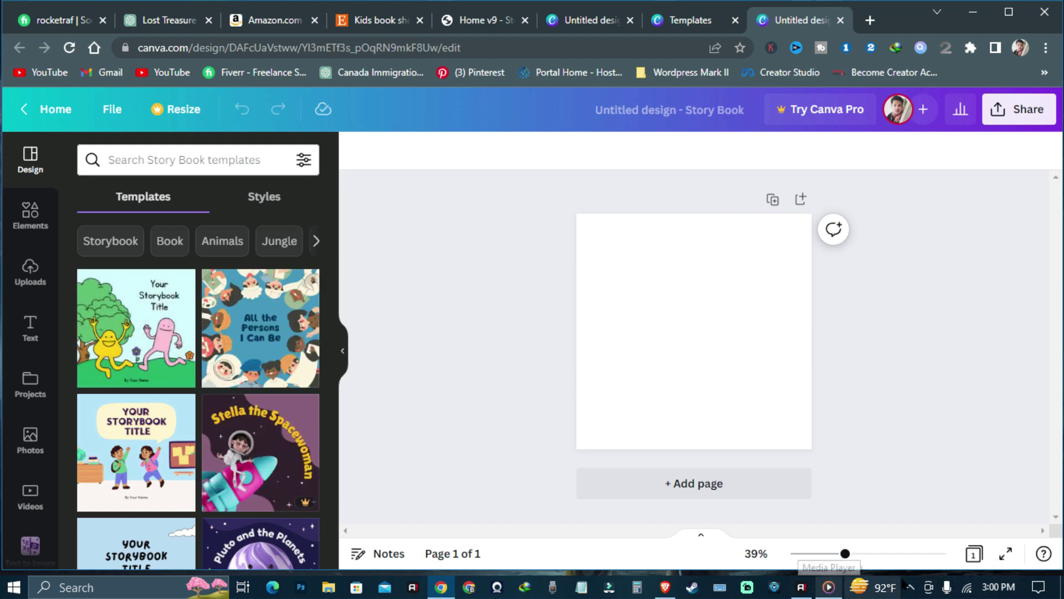
# Switch to Internet Download Manager and open the folder that contains Untitled design.zip.
pyautogui.click(908, 583)
pyautogui.doubleClick(879, 559)
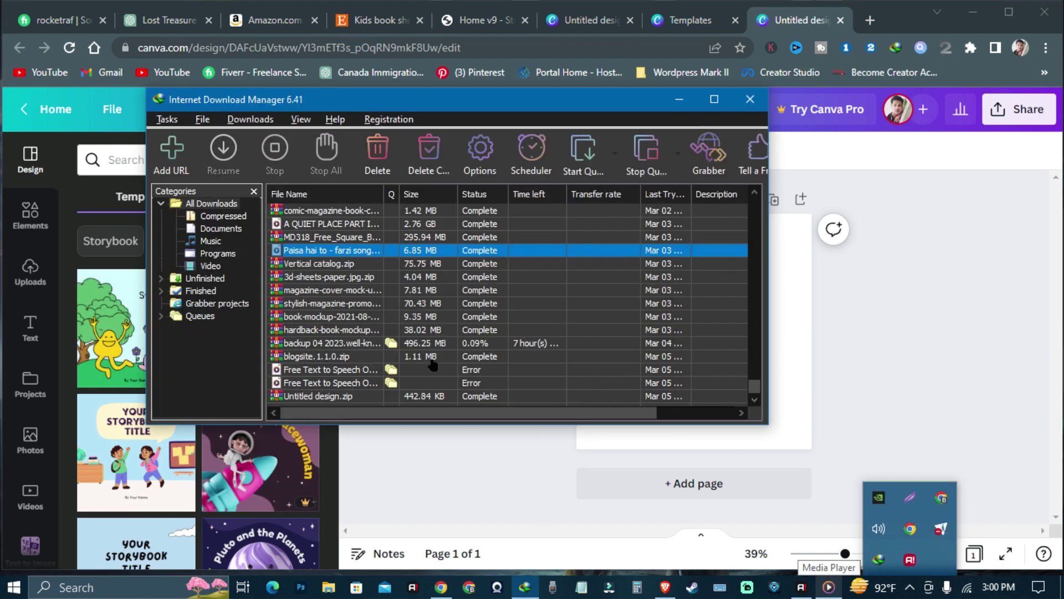
pyautogui.rightClick(410, 396)
pyautogui.click(420, 169)
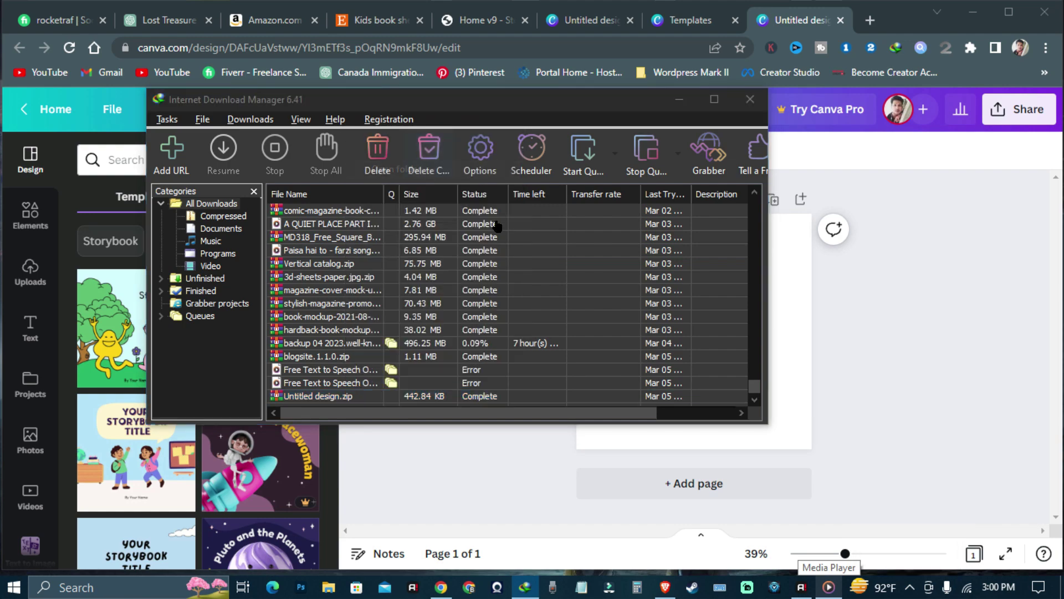
# Extract the Untitled design archive to E:\Files 2022\NOELBD\Untitled design.
pyautogui.rightClick(179, 119)
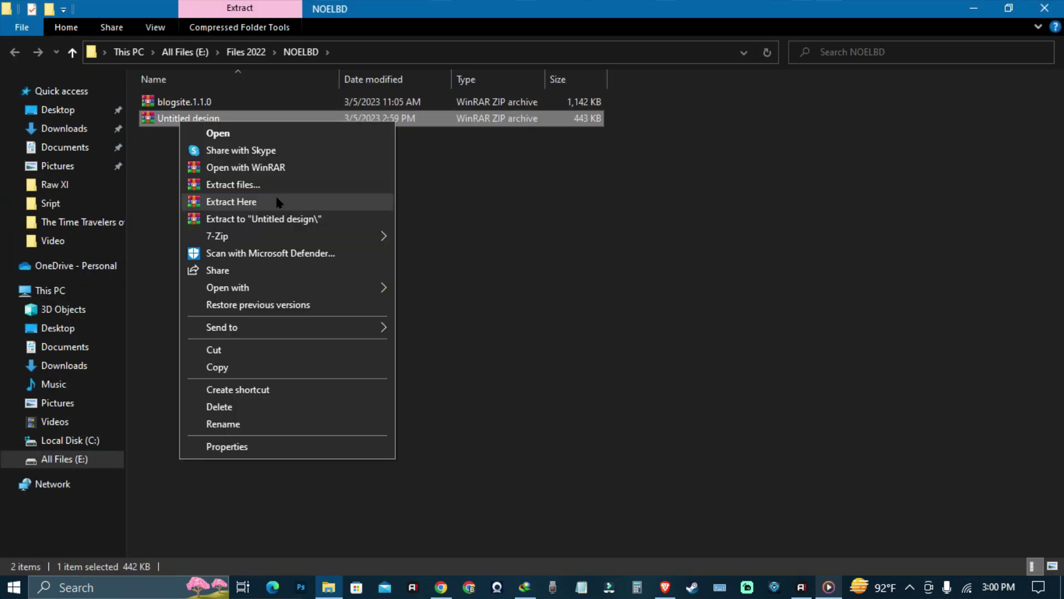
pyautogui.click(301, 183)
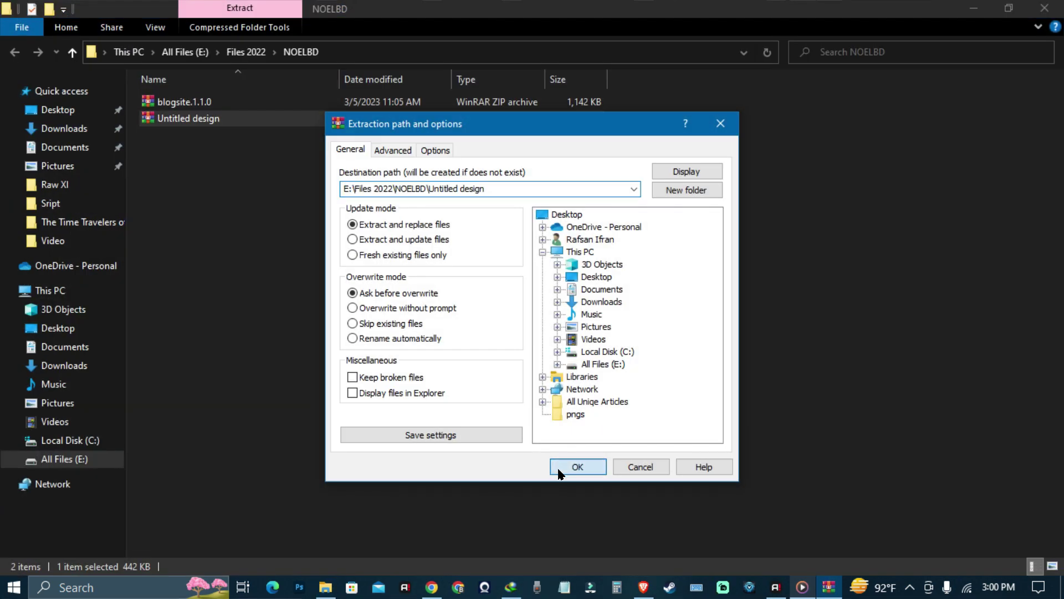
pyautogui.click(577, 464)
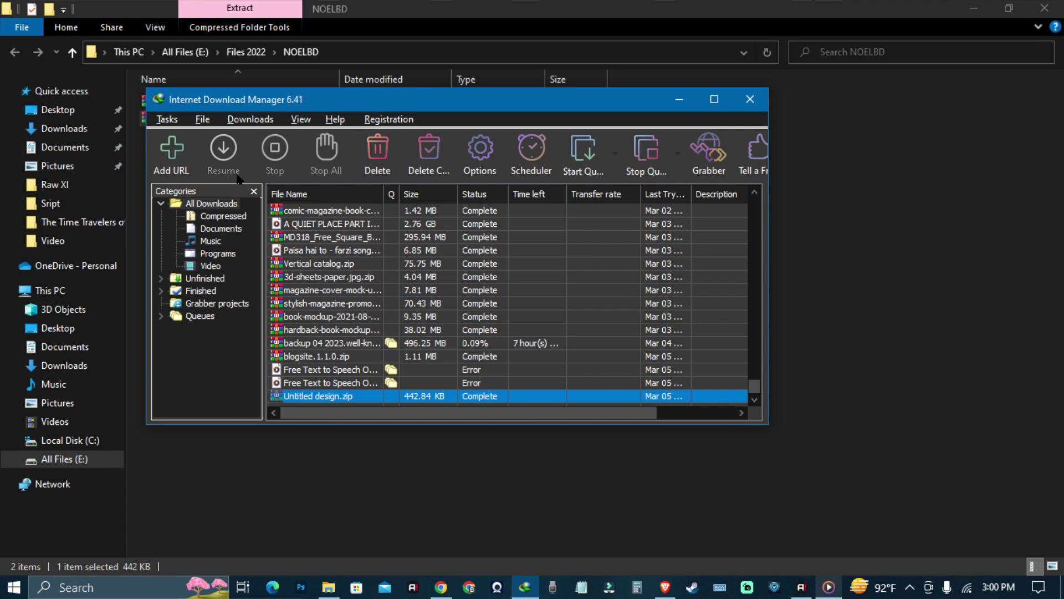
# Open the extracted Untitled design folder to view its images, and return to the Canva Story Book design to start a file upload.
pyautogui.click(753, 99)
pyautogui.doubleClick(207, 94)
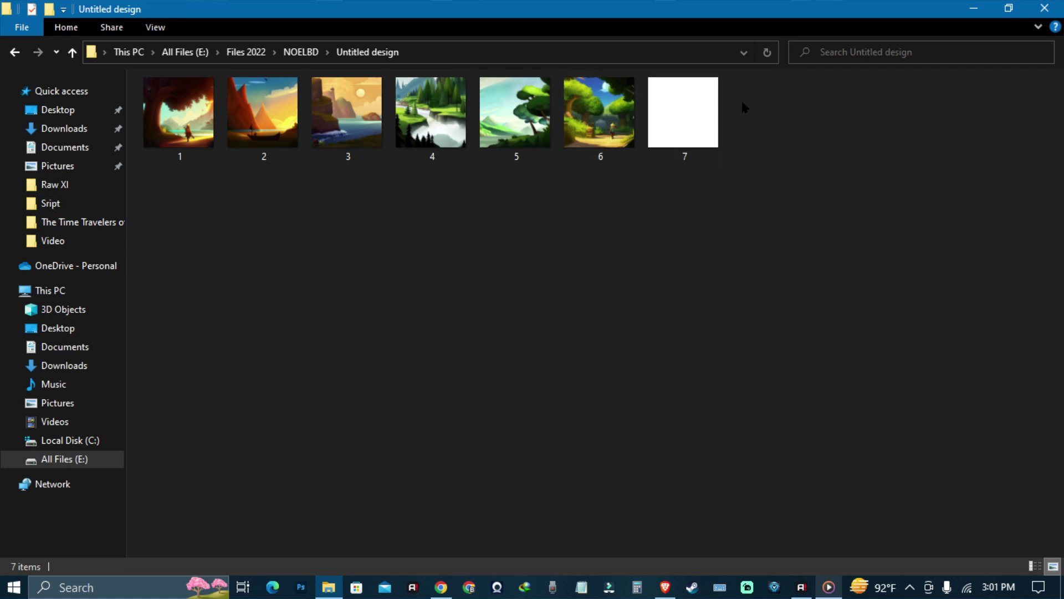
pyautogui.click(441, 587)
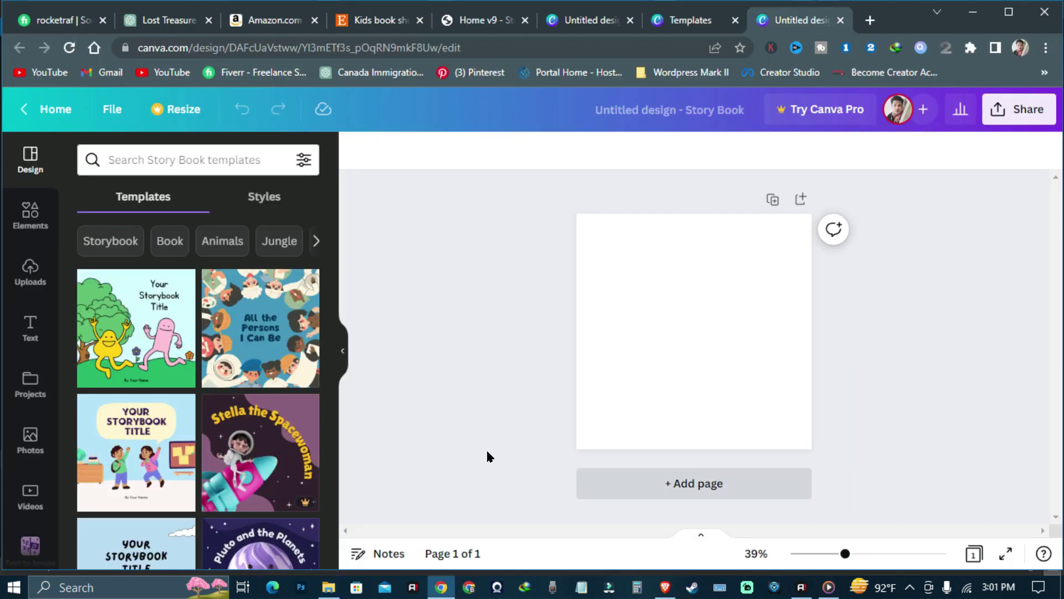
pyautogui.click(28, 272)
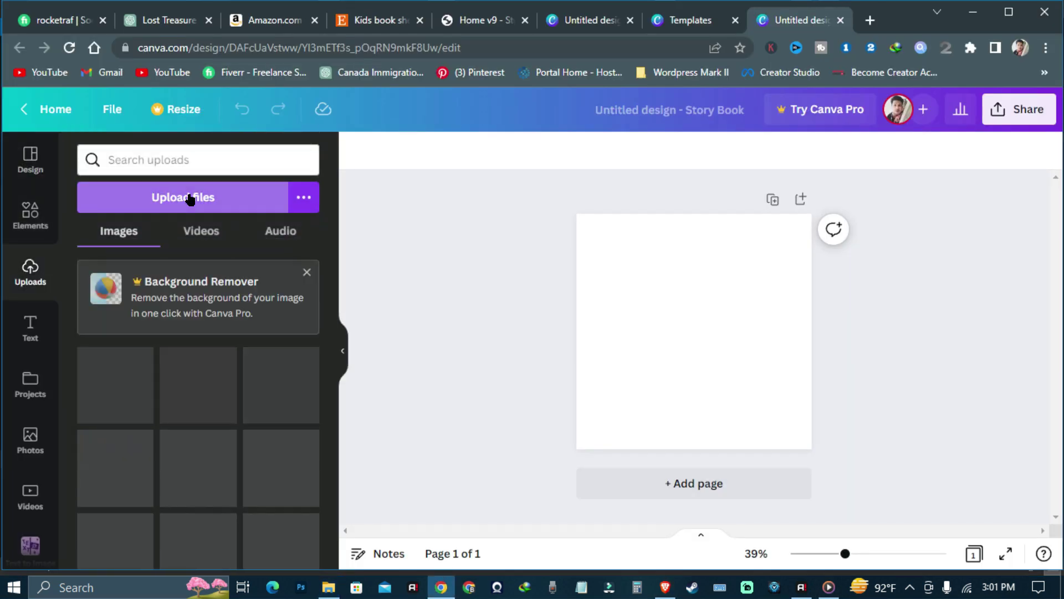
pyautogui.click(201, 199)
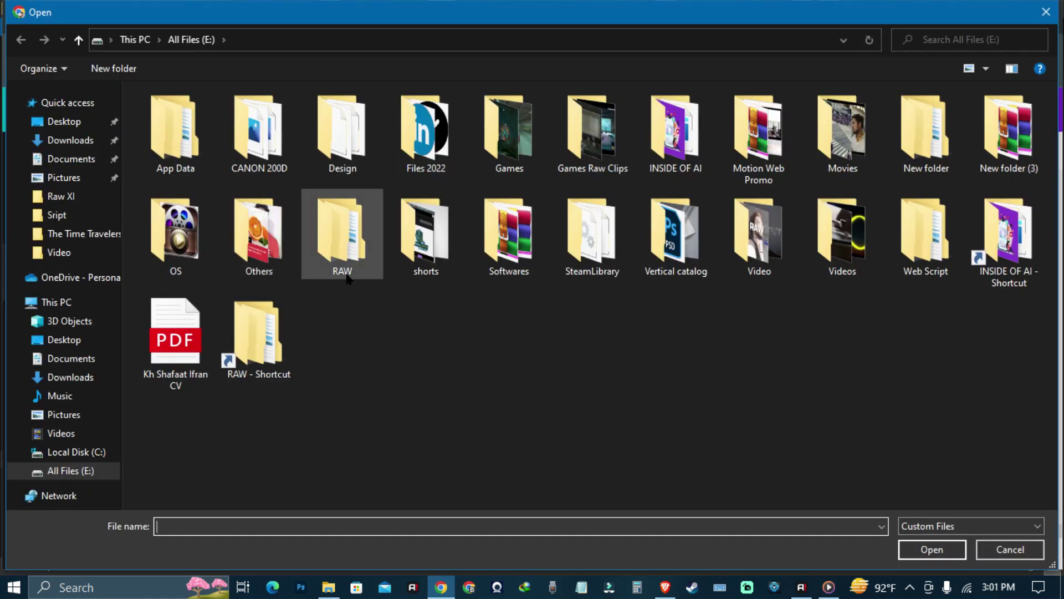
pyautogui.click(81, 140)
pyautogui.click(70, 471)
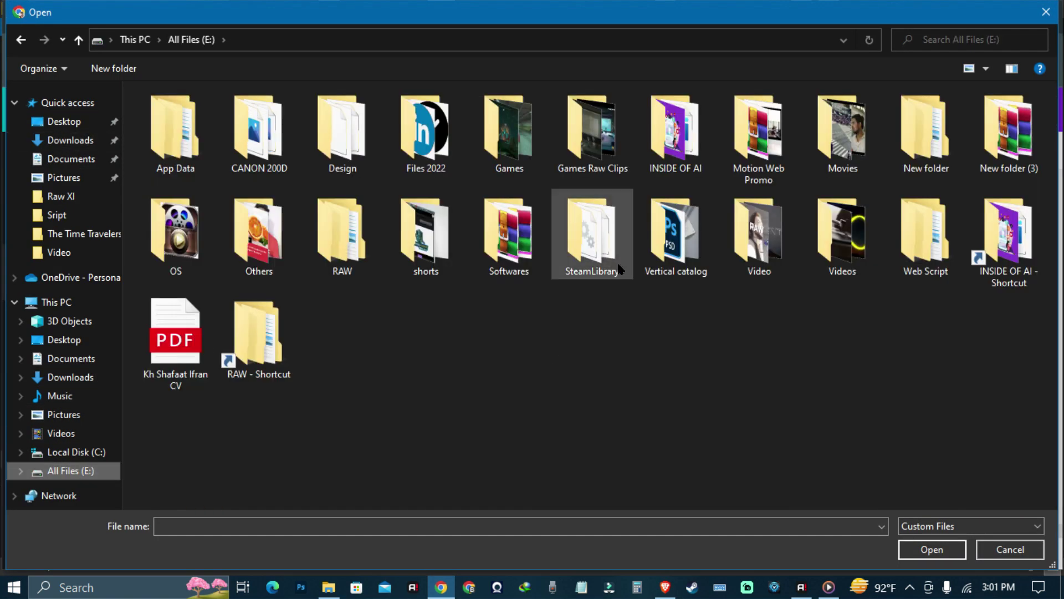
pyautogui.doubleClick(365, 247)
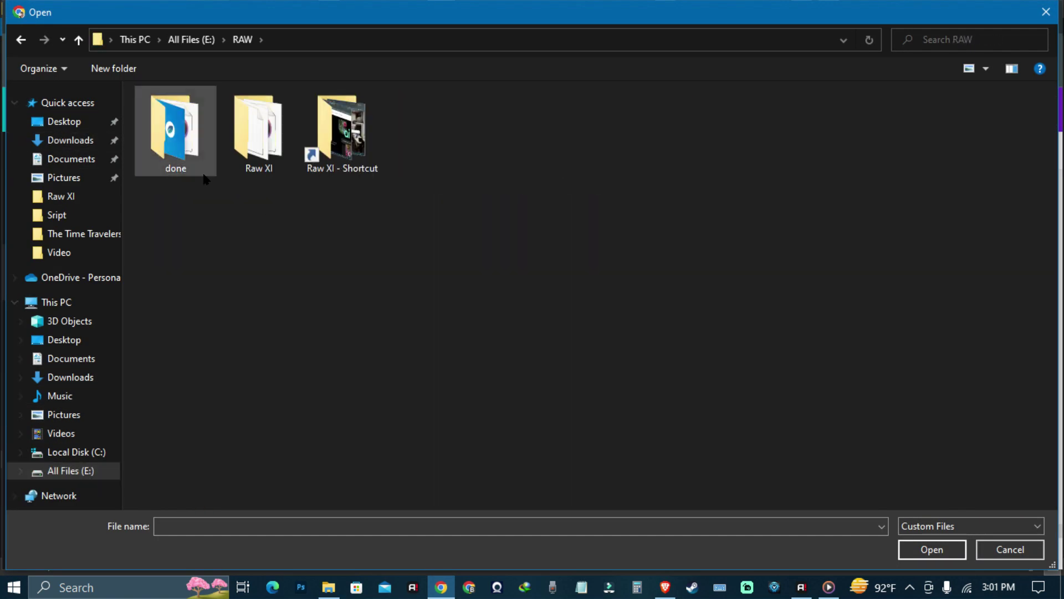
pyautogui.click(17, 39)
# Look up where the extracted Untitled design folder is stored through Internet Download Manager, and return to the Canva upload dialog.
pyautogui.click(909, 587)
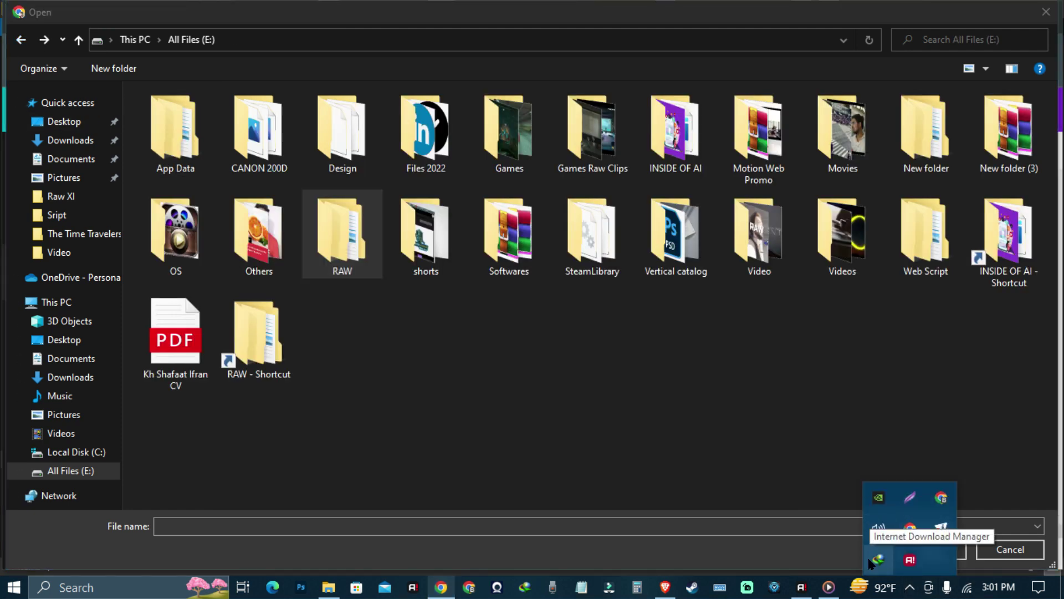
pyautogui.click(879, 560)
pyautogui.rightClick(455, 382)
pyautogui.rightClick(456, 396)
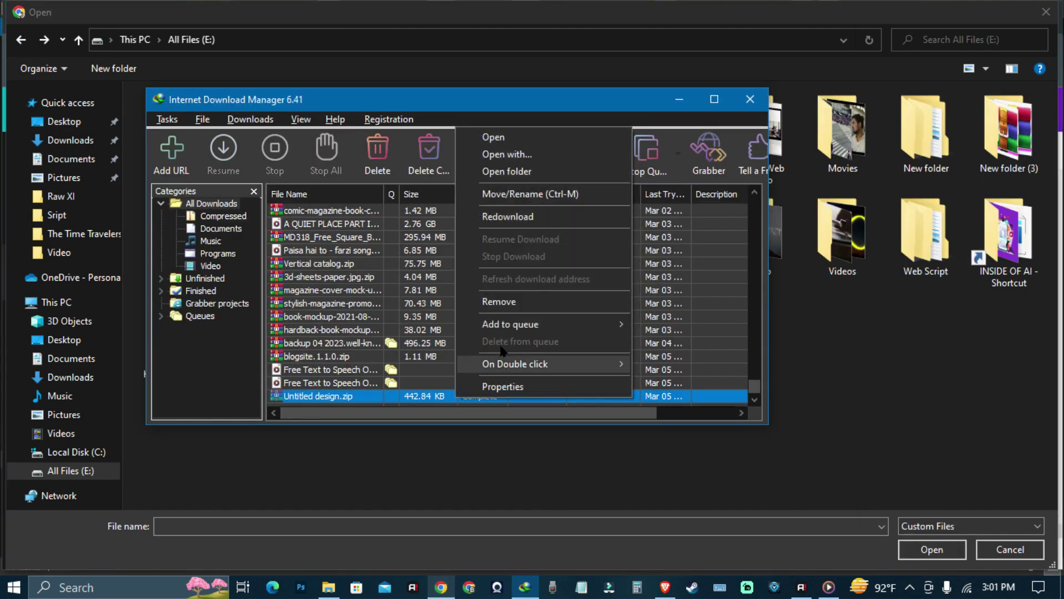
pyautogui.click(527, 171)
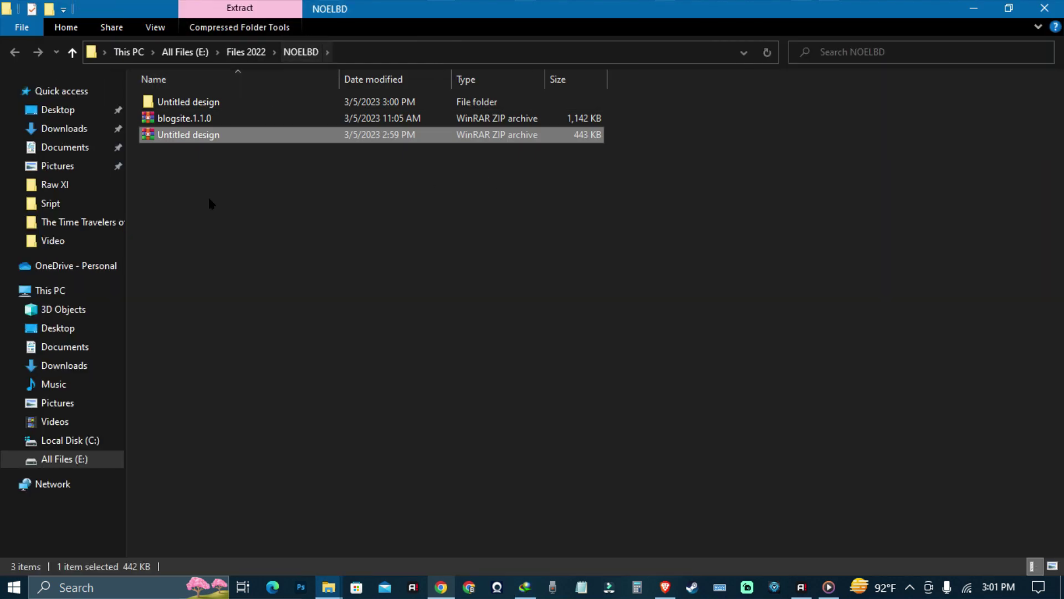
pyautogui.click(108, 459)
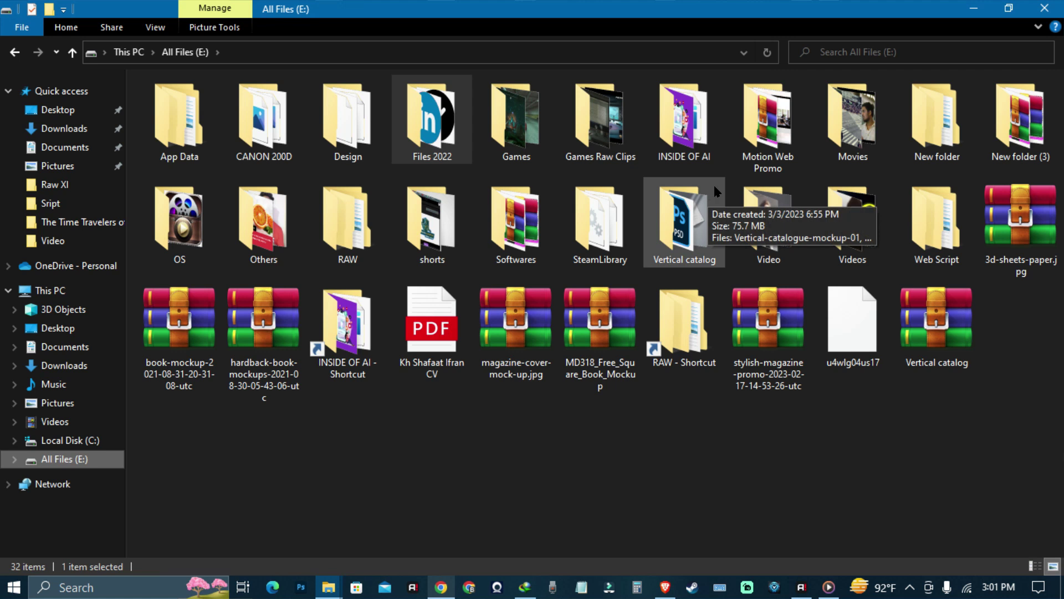
pyautogui.click(14, 53)
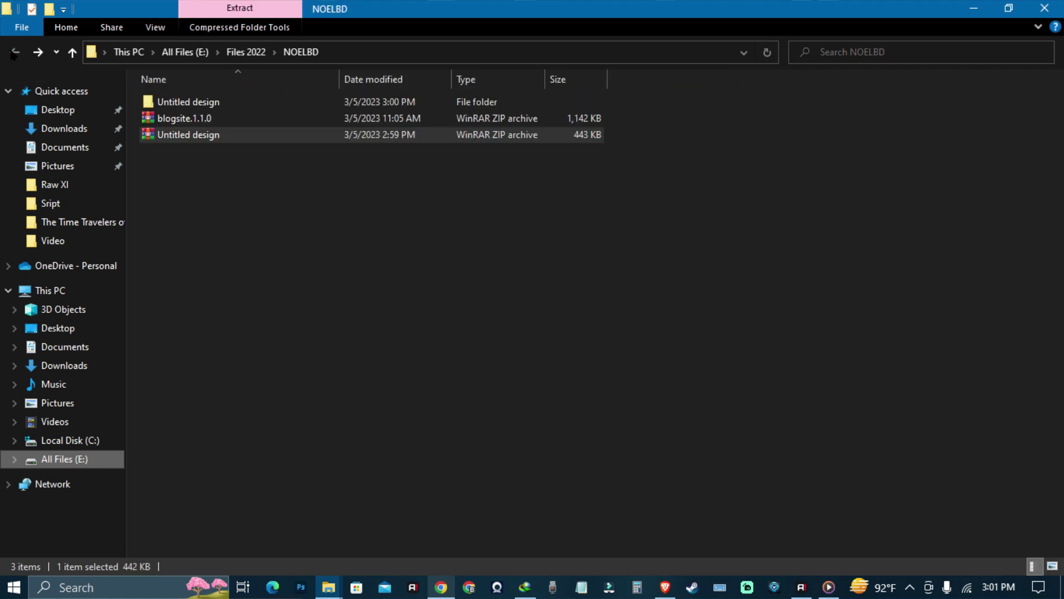
pyautogui.doubleClick(188, 103)
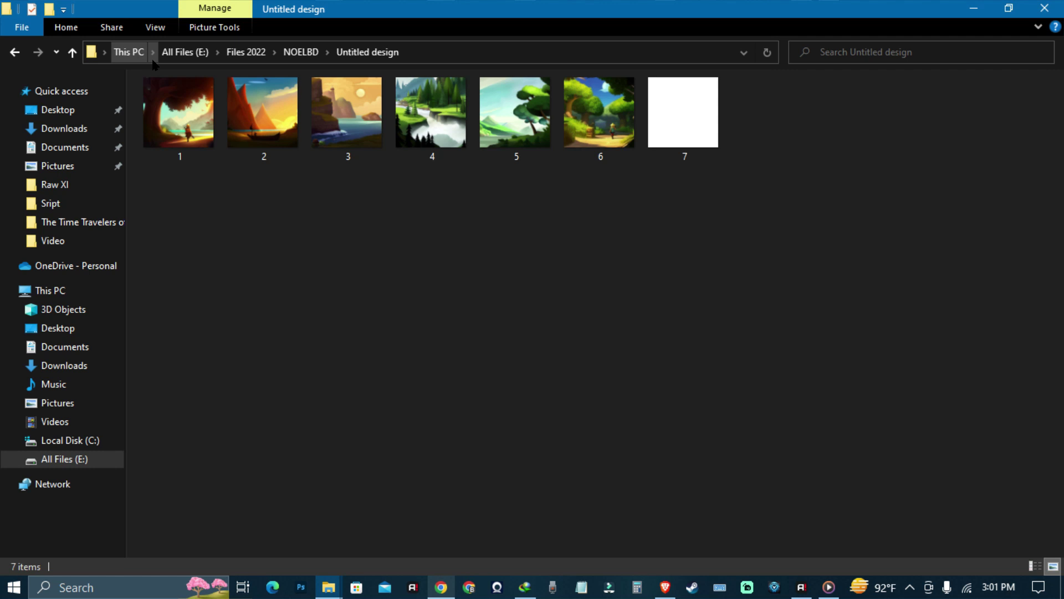
pyautogui.click(86, 460)
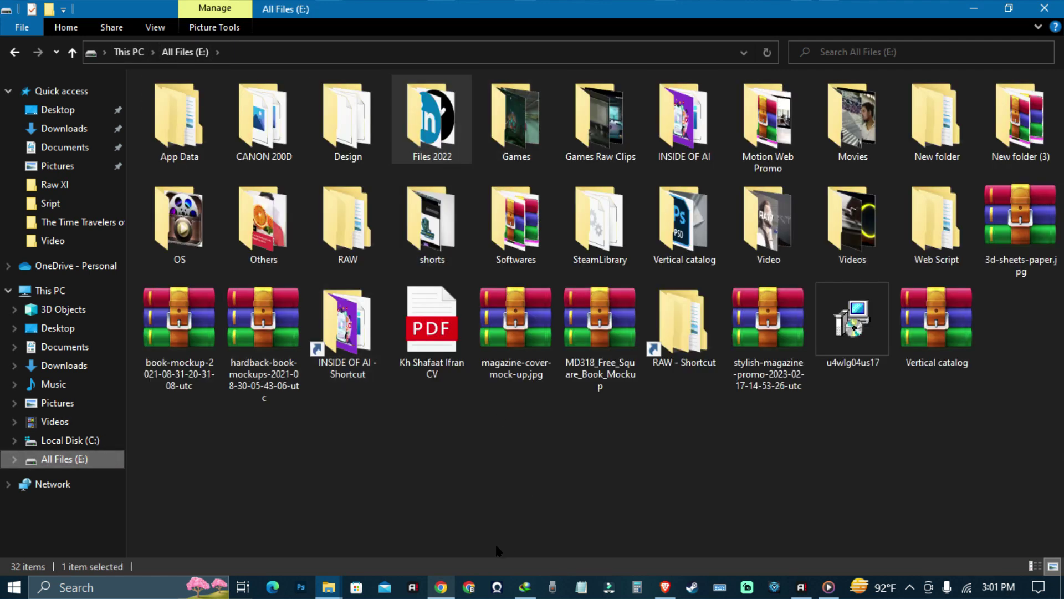
pyautogui.click(452, 585)
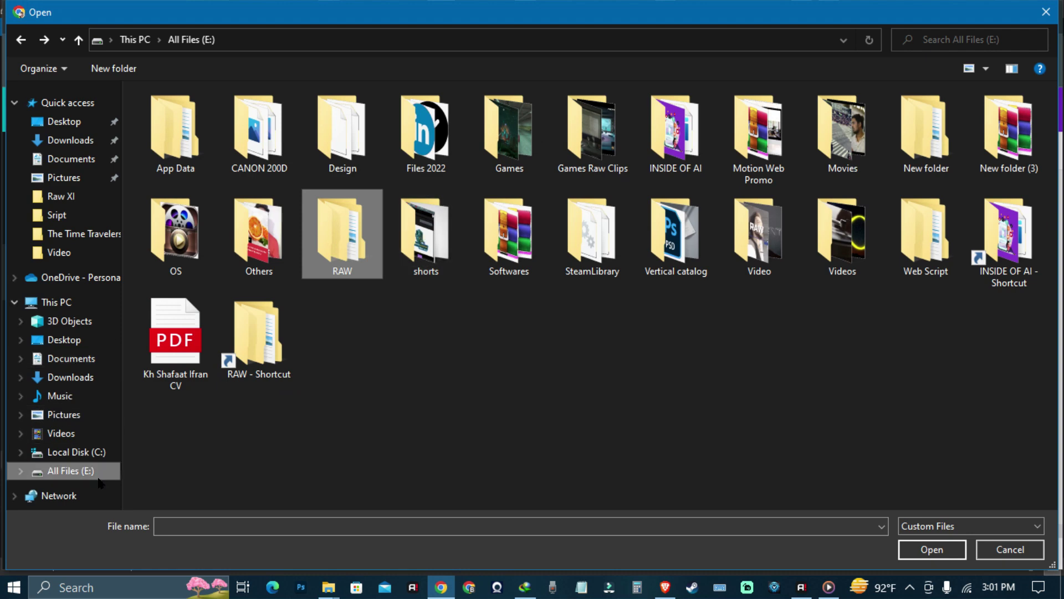
# Upload images 1 to 6 from E:\Files 2022\NOELBD\Untitled design to Canva.
pyautogui.doubleClick(424, 131)
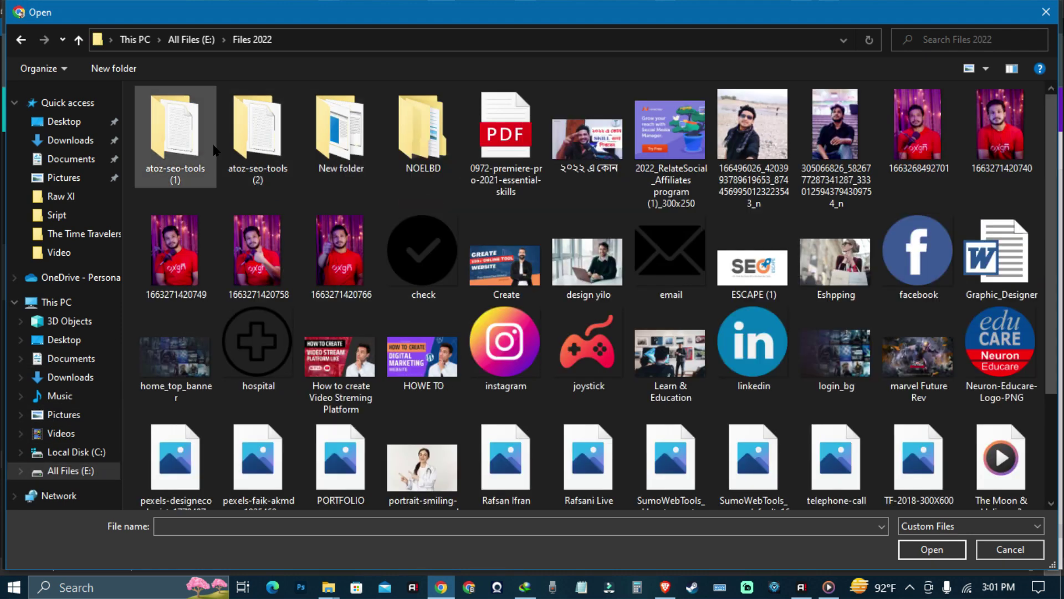
pyautogui.doubleClick(435, 150)
pyautogui.doubleClick(178, 119)
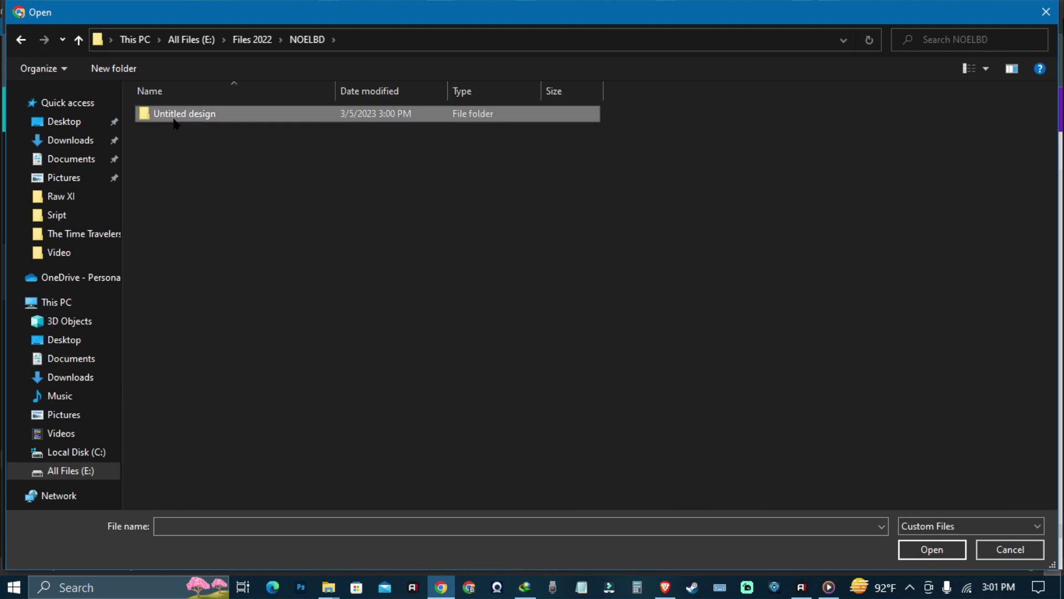
pyautogui.moveTo(175, 210); pyautogui.dragTo(586, 89)
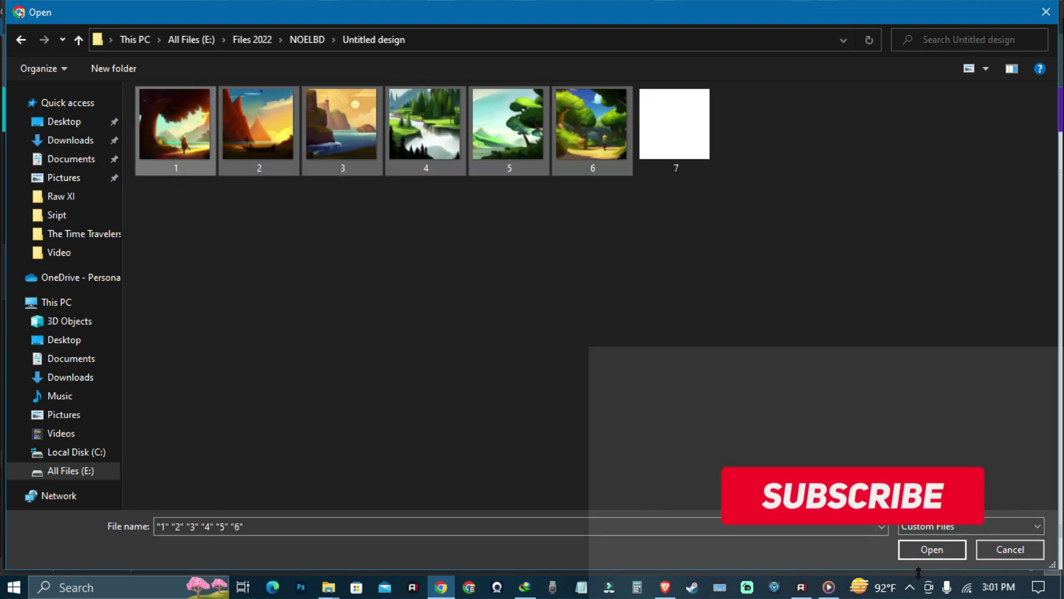
pyautogui.click(932, 549)
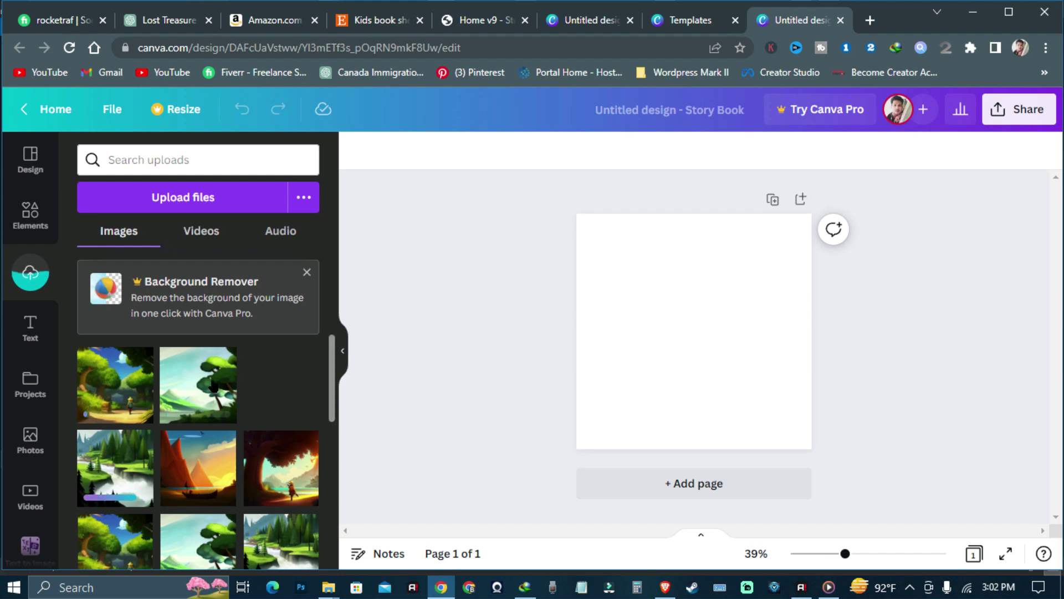
# Place the uploaded image of the adventurer under the large tree on page 1 and enlarge it to fill the page.
pyautogui.scroll(-3, 113, 449)
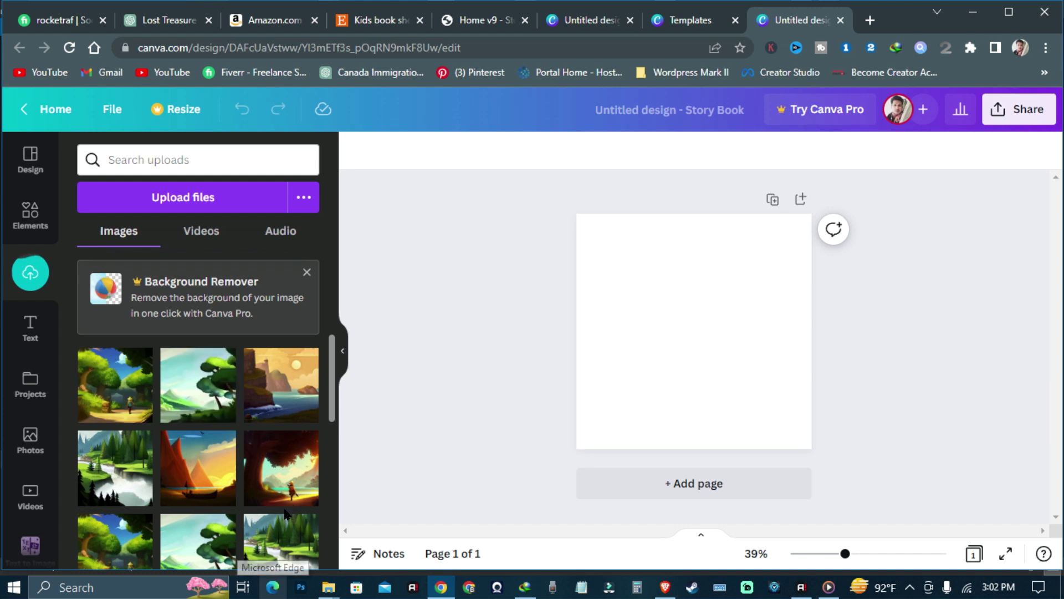
pyautogui.click(280, 492)
pyautogui.moveTo(768, 254); pyautogui.dragTo(812, 214)
pyautogui.moveTo(618, 408); pyautogui.dragTo(592, 468)
pyautogui.click(339, 179)
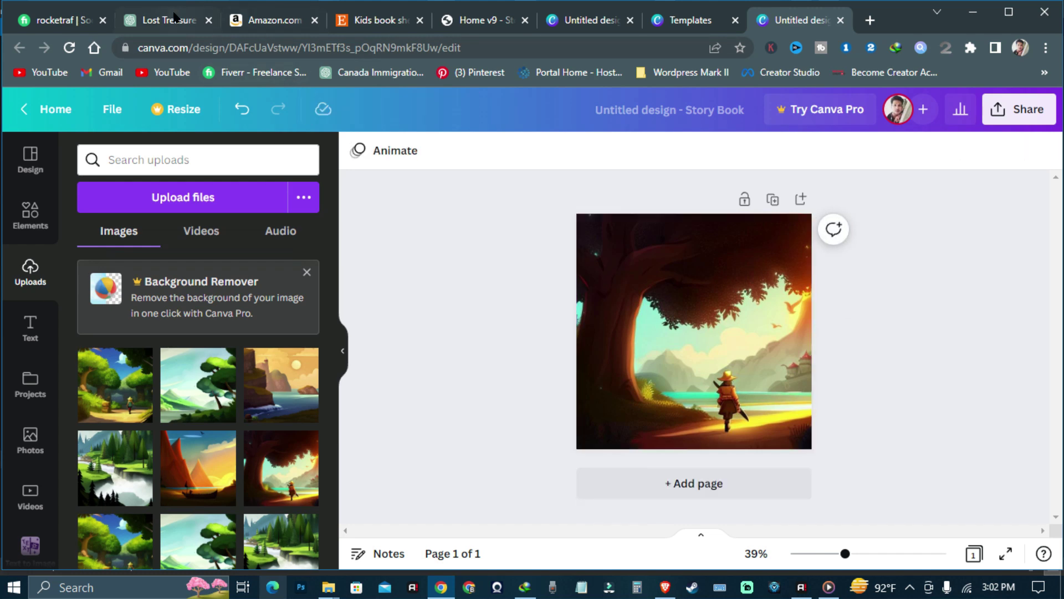
# Switch to the ChatGPT Lost Treasure chat and copy the story's opening paragraph, beginning "Once upon a time".
pyautogui.click(174, 18)
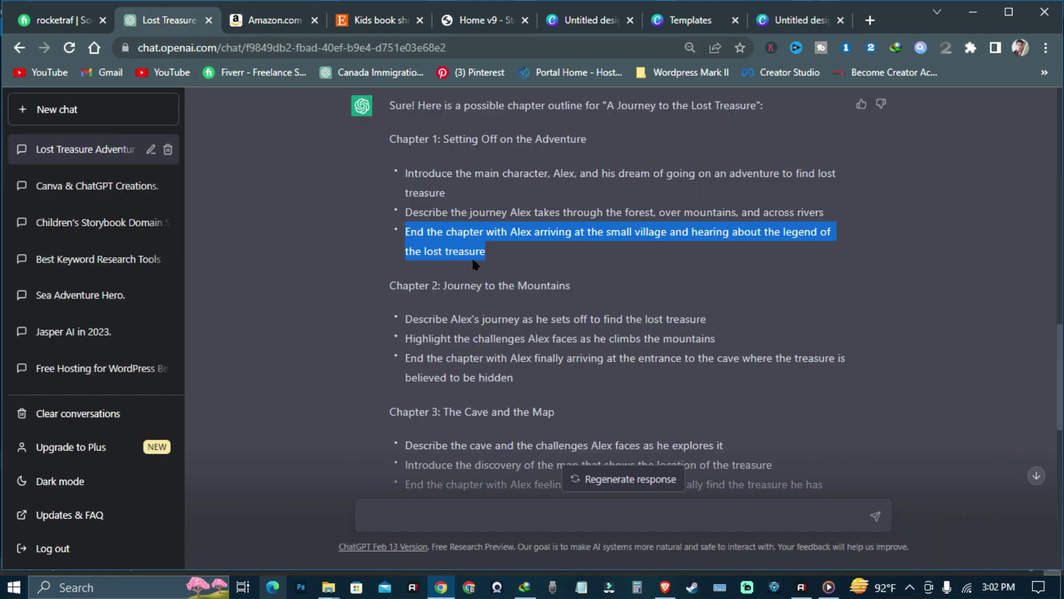
pyautogui.scroll(5, 472, 256)
pyautogui.scroll(-2, 477, 339)
pyautogui.click(478, 338)
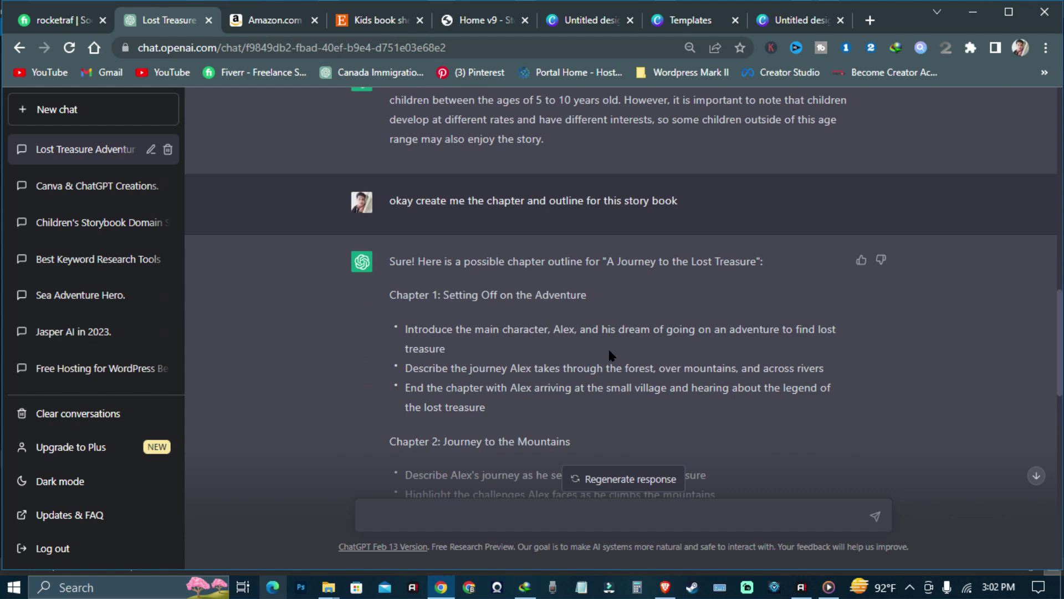
pyautogui.scroll(15, 491, 345)
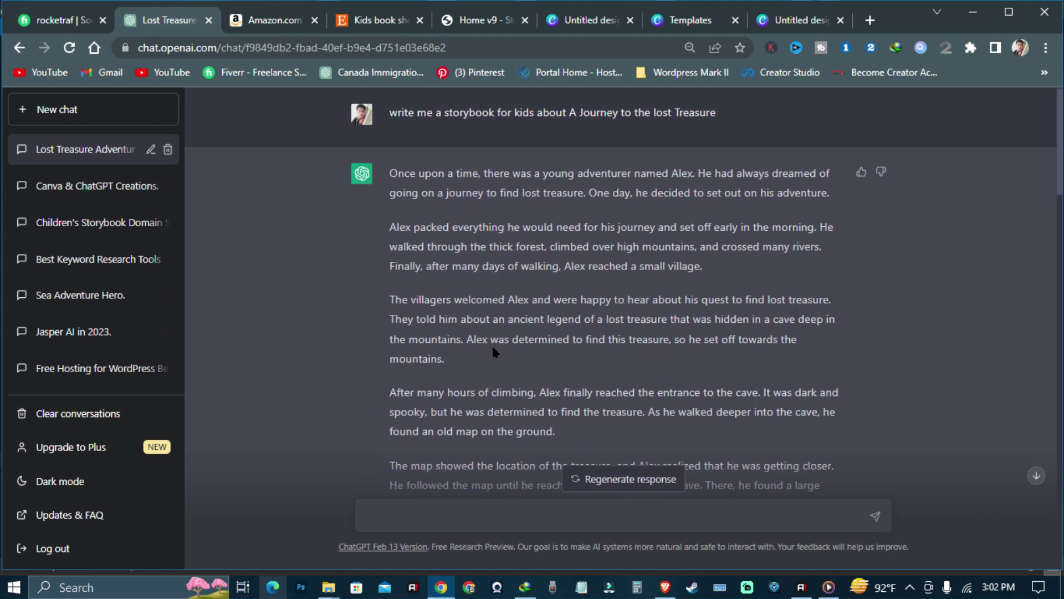
pyautogui.moveTo(831, 194); pyautogui.dragTo(403, 168)
pyautogui.rightClick(404, 174)
pyautogui.click(431, 188)
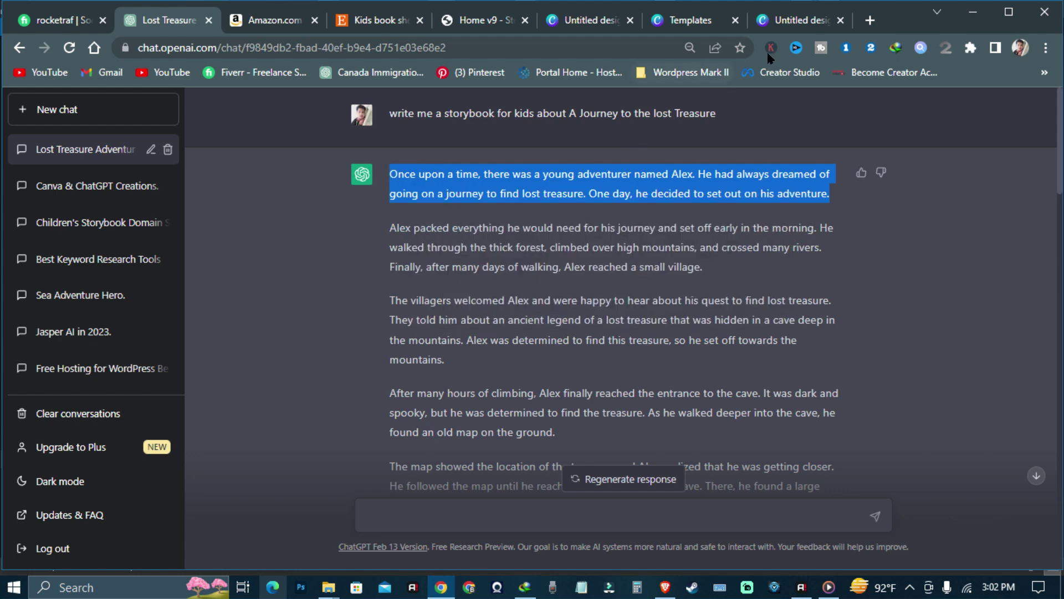
# Add a body text box near the top of the Canva story page and fill it with the copied opening paragraph.
pyautogui.click(798, 20)
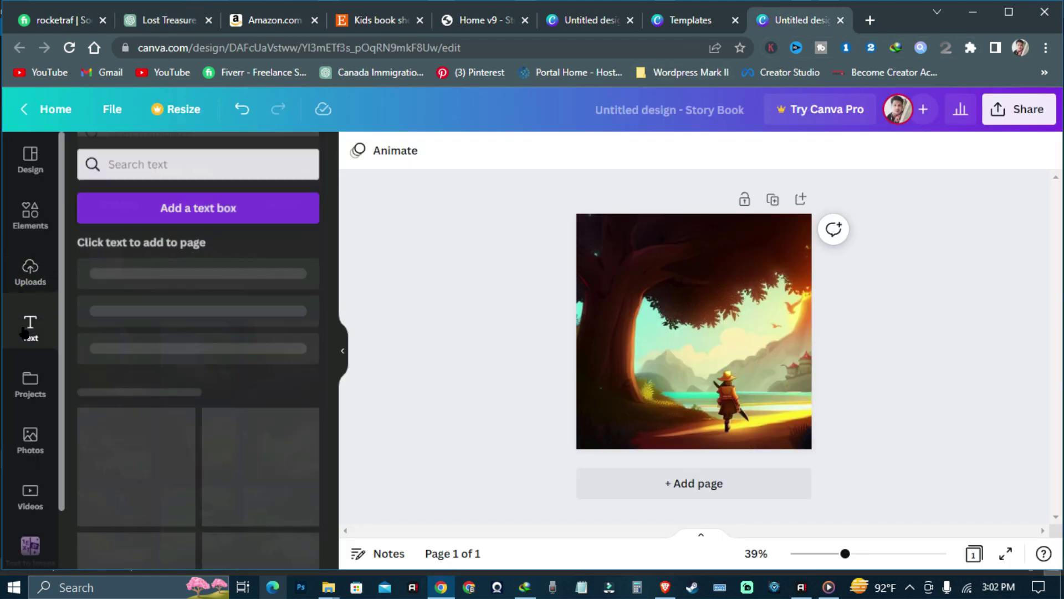
pyautogui.click(30, 328)
pyautogui.click(186, 379)
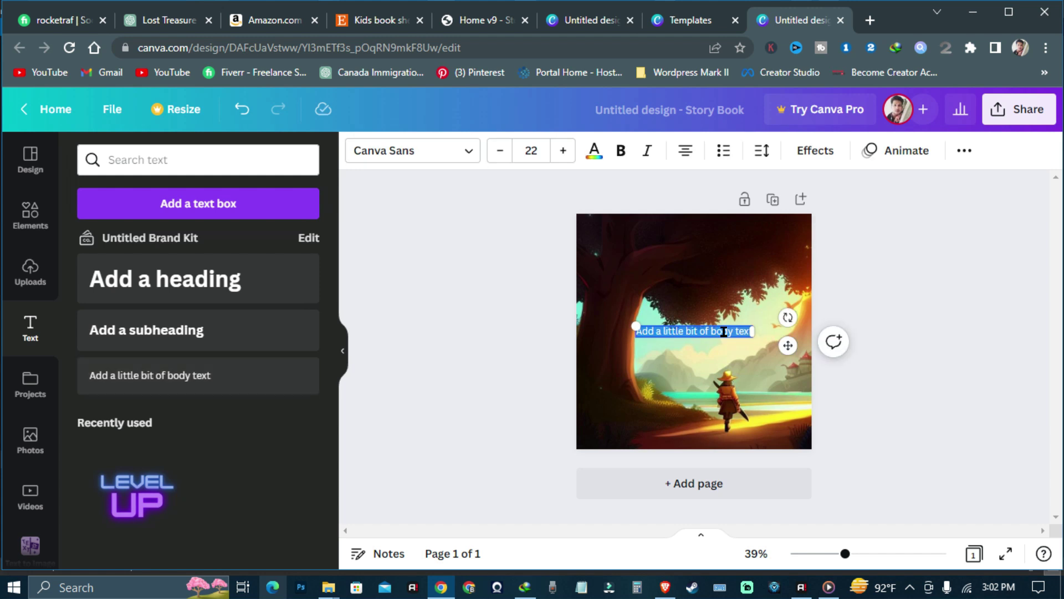
pyautogui.moveTo(724, 335); pyautogui.dragTo(705, 239)
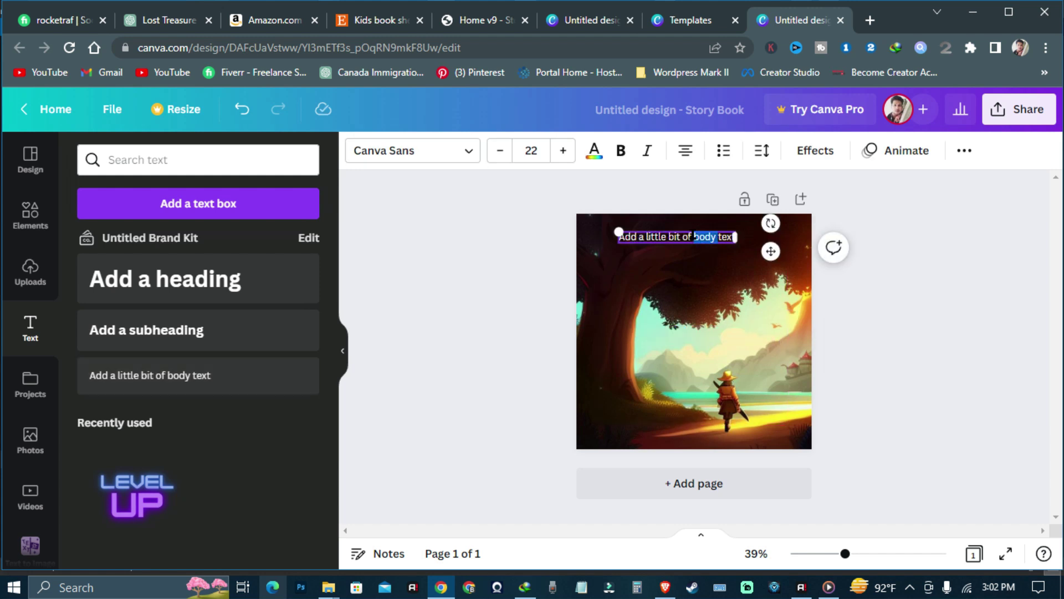
pyautogui.hotkey('ctrl', 'v')
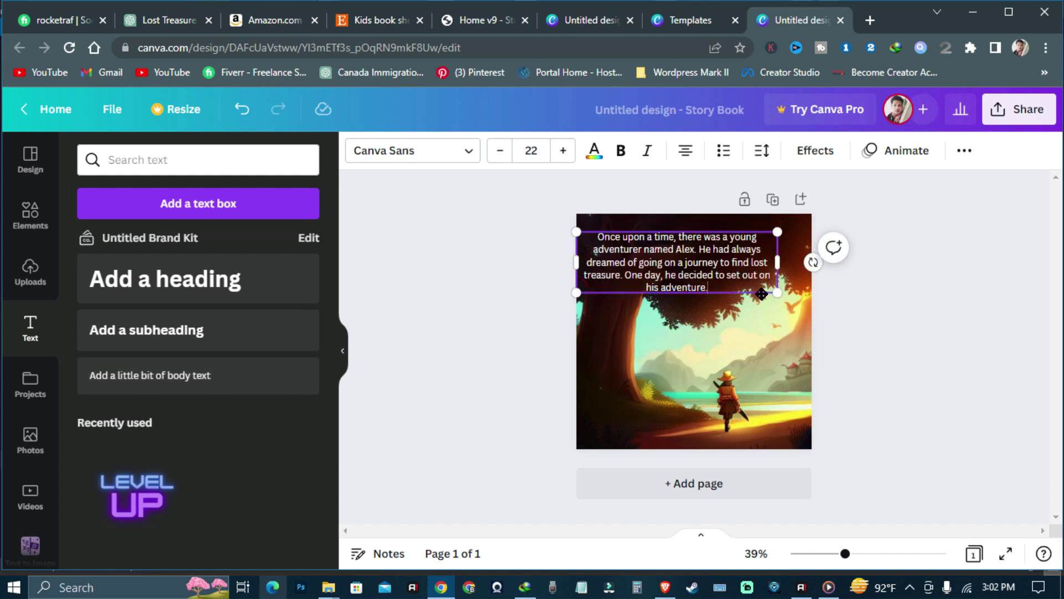
pyautogui.moveTo(761, 294); pyautogui.dragTo(785, 289)
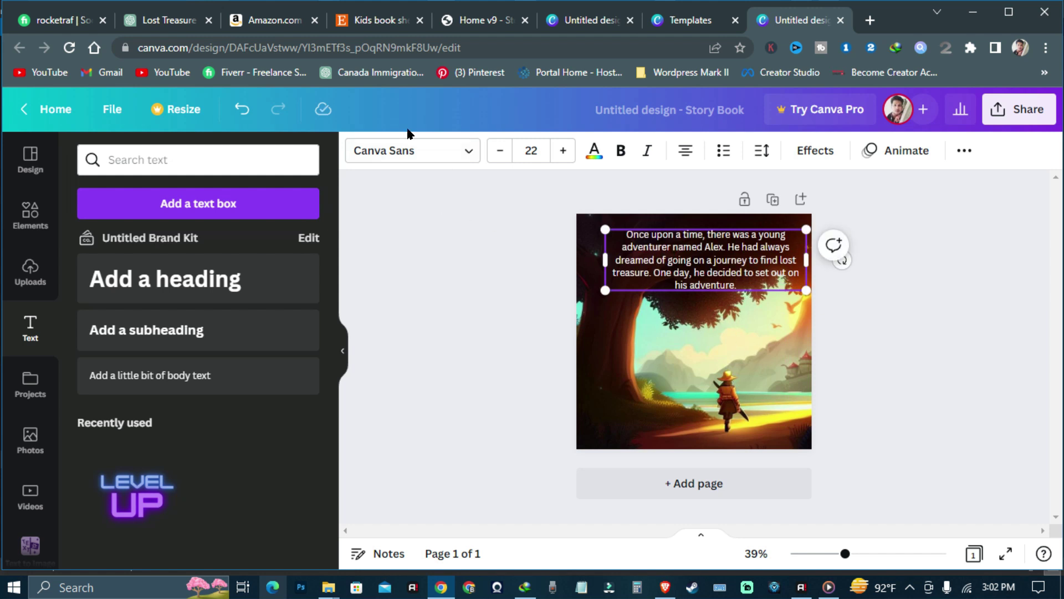
# Try the Codec Pro font on the story paragraph, and set its font to Alice.
pyautogui.click(409, 152)
pyautogui.scroll(-3, 161, 311)
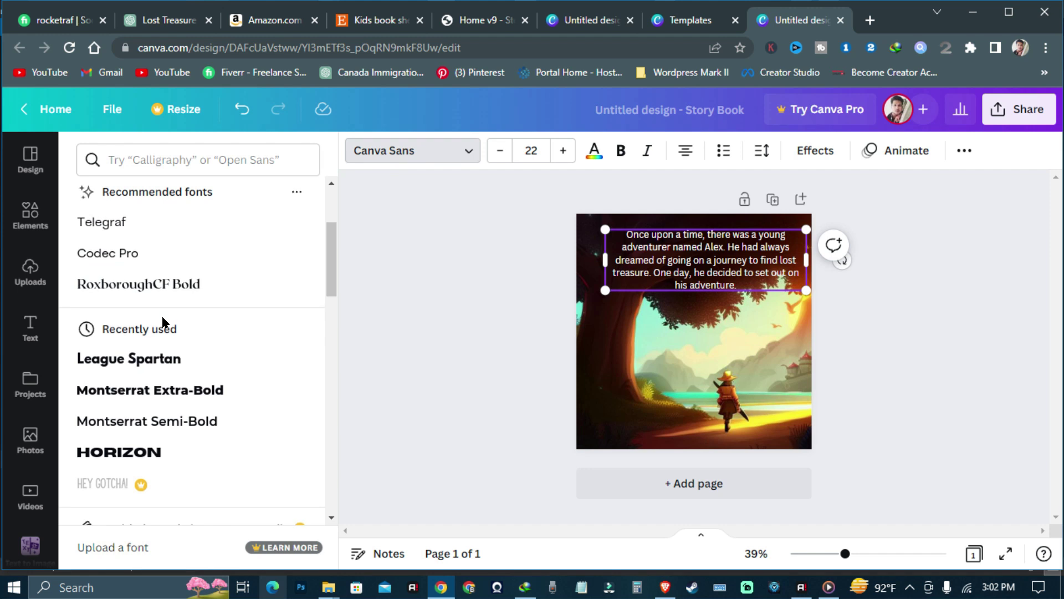
pyautogui.click(148, 256)
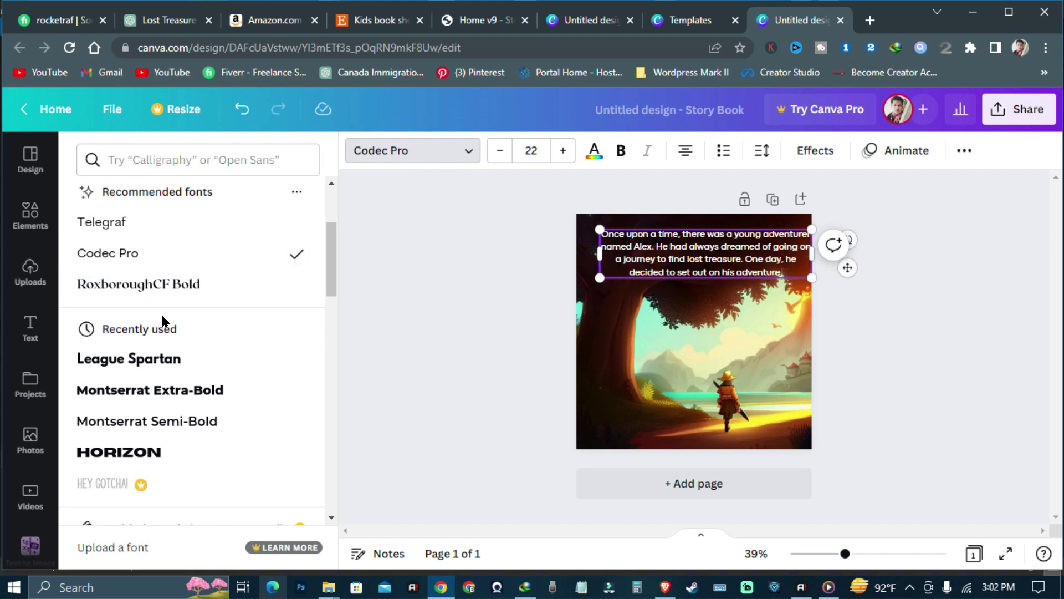
pyautogui.scroll(-7, 166, 399)
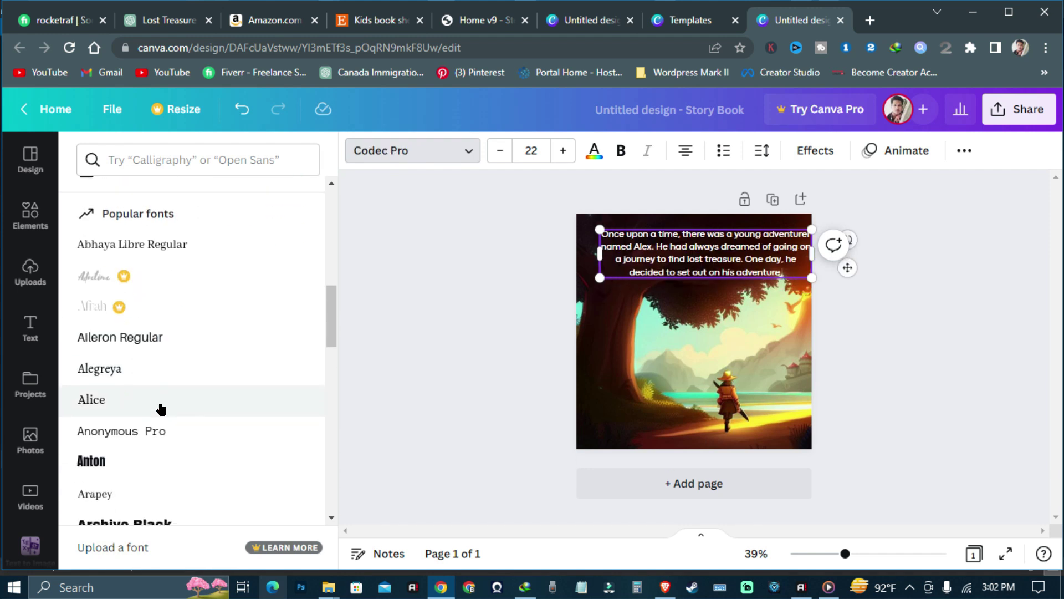
pyautogui.scroll(-3, 160, 409)
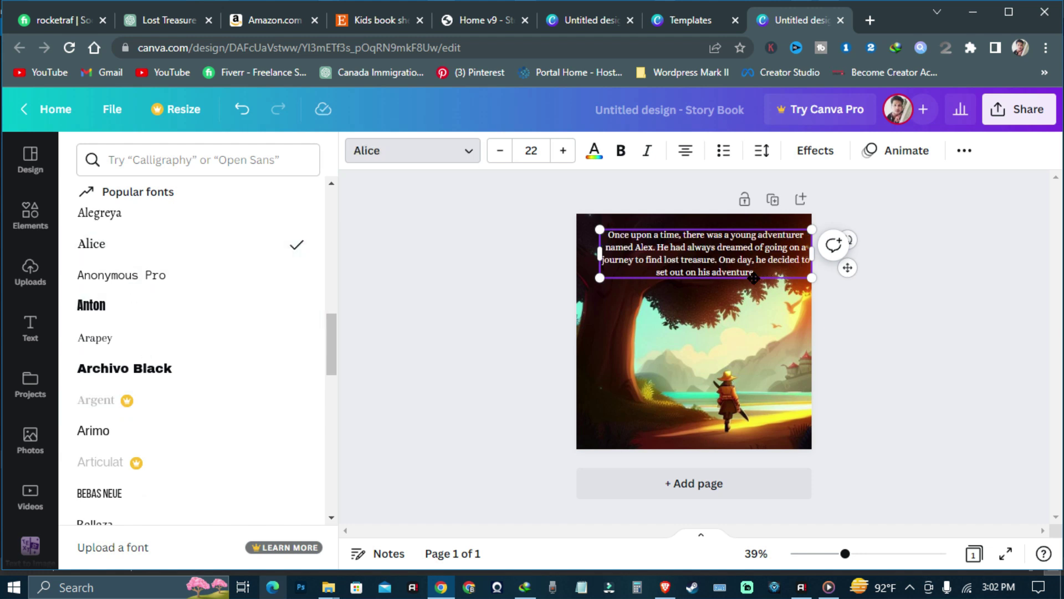
# Centre the paragraph horizontally near the top of the illustration and add a blank second page.
pyautogui.moveTo(752, 280); pyautogui.dragTo(744, 278)
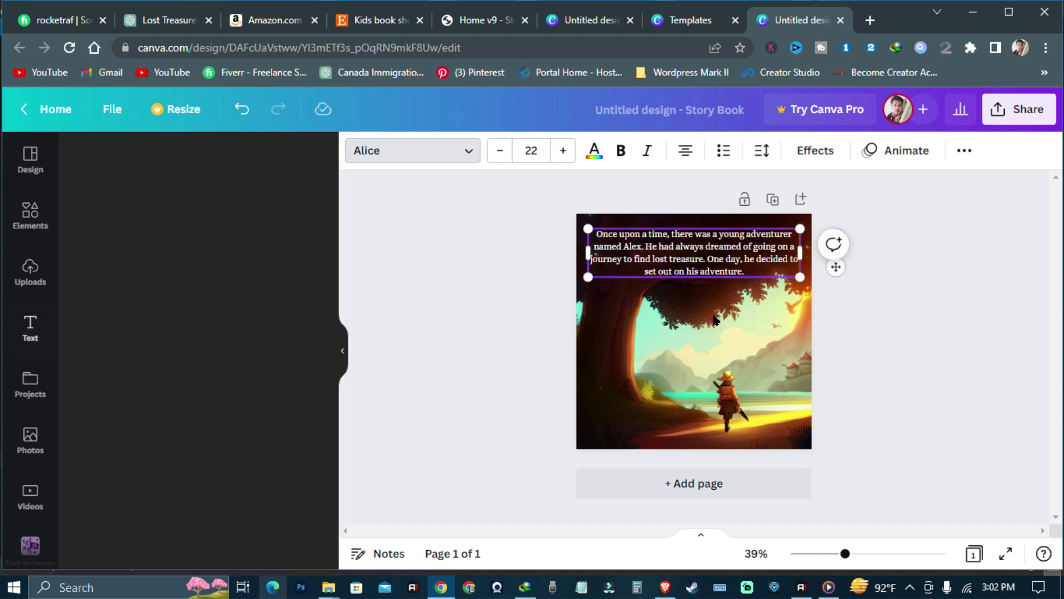
pyautogui.moveTo(649, 273); pyautogui.dragTo(649, 276)
pyautogui.click(669, 484)
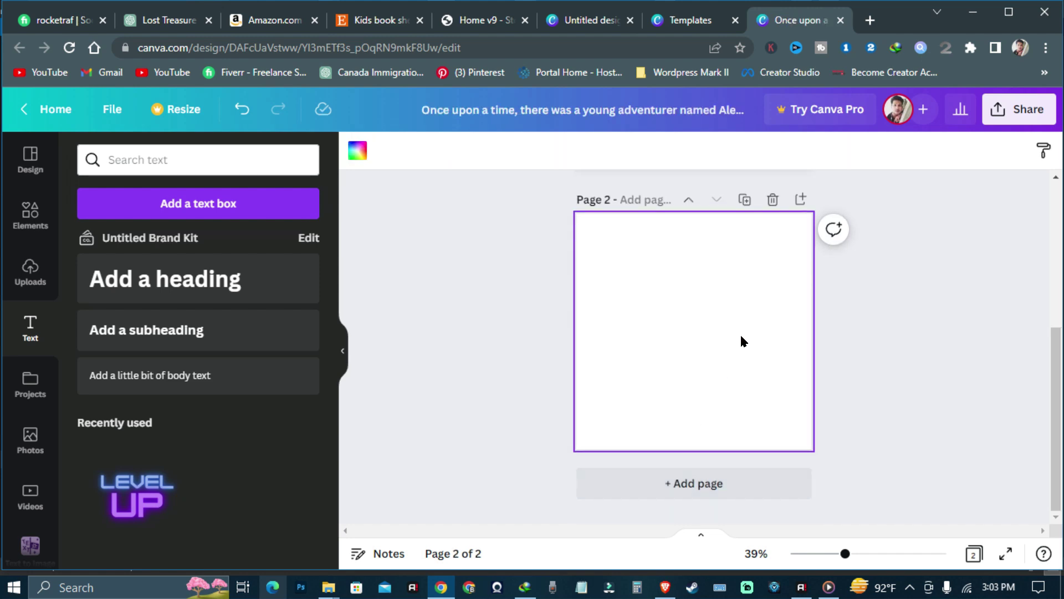
# Add the uploaded illustration of the sunlit cliffs and sea to page 2 and enlarge it to fill the whole page.
pyautogui.scroll(3, 632, 332)
pyautogui.click(31, 160)
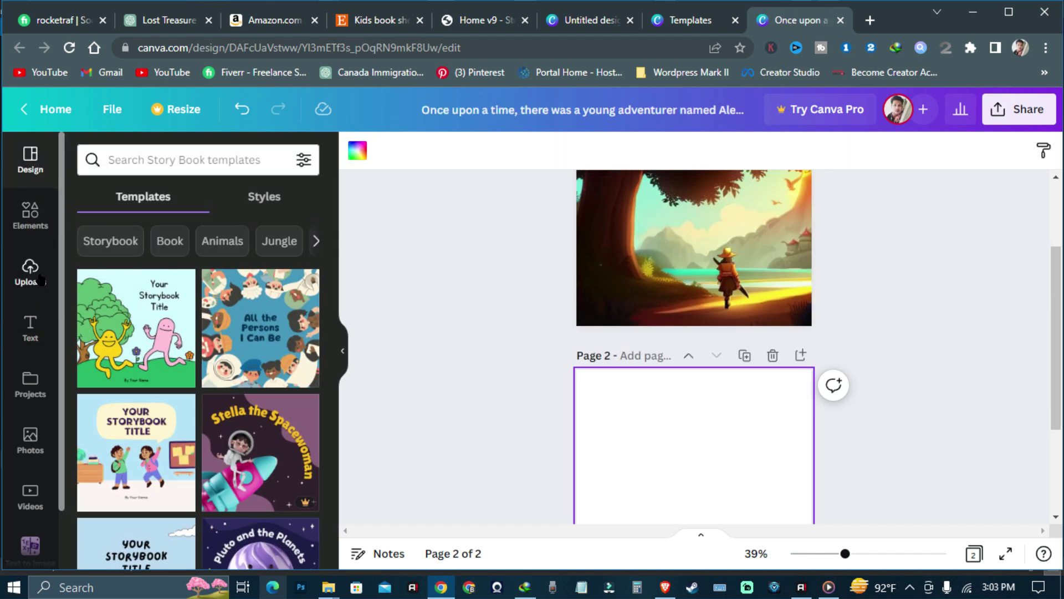
pyautogui.click(31, 285)
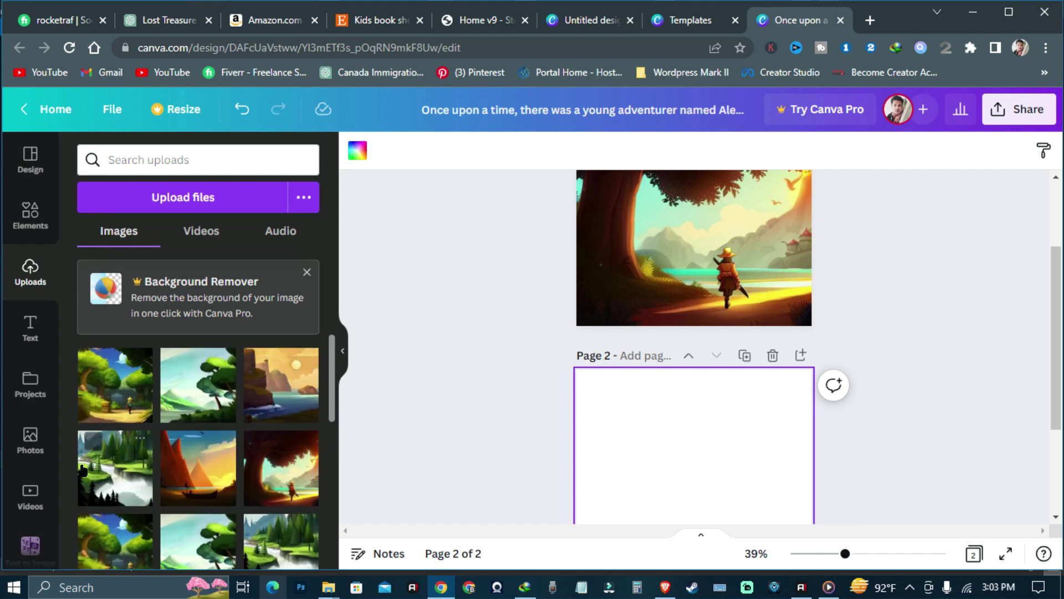
pyautogui.click(287, 392)
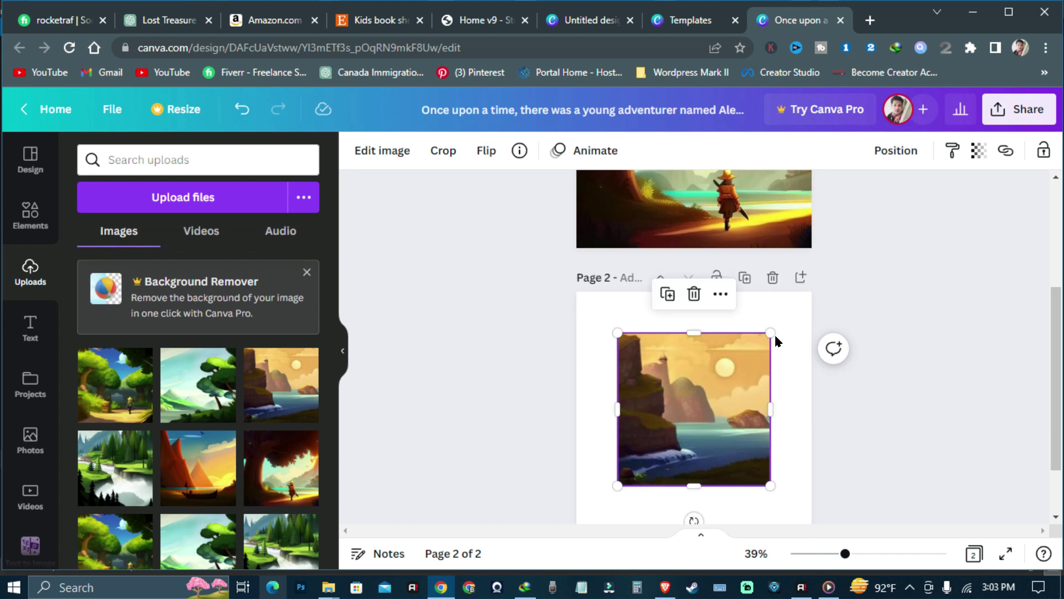
pyautogui.moveTo(774, 334); pyautogui.dragTo(812, 292)
pyautogui.moveTo(619, 488); pyautogui.dragTo(574, 527)
pyautogui.click(869, 418)
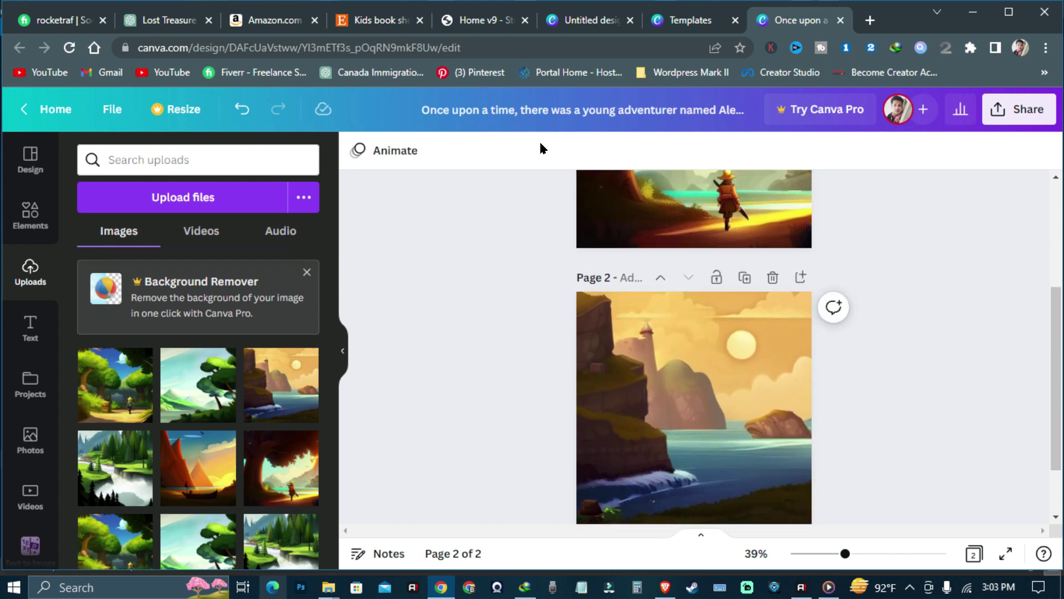
# Switch to the ChatGPT Lost Treasure chat and copy the story's second paragraph, about packing and walking to a small village.
pyautogui.click(171, 22)
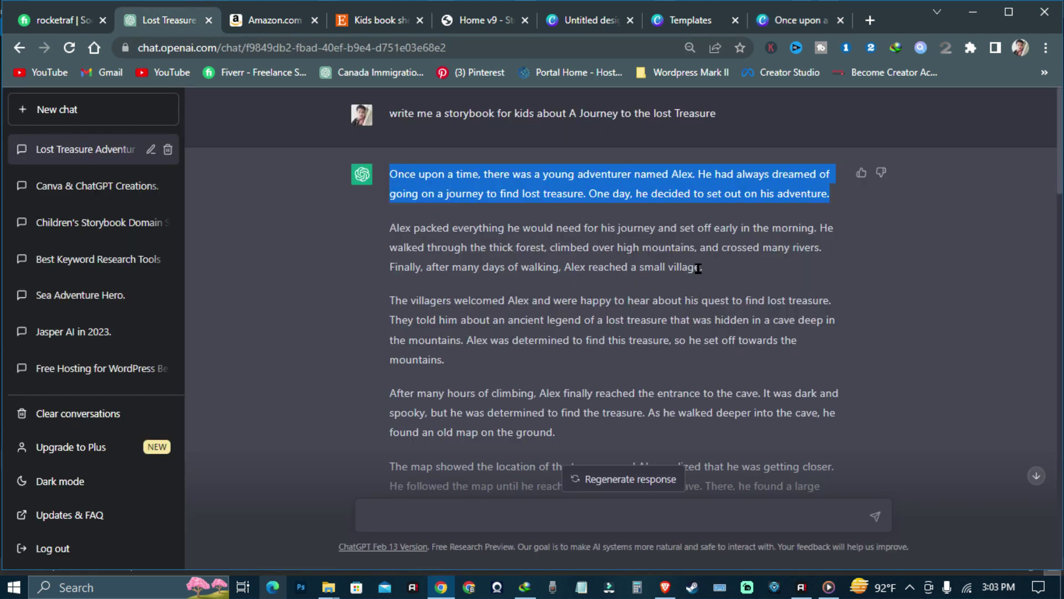
pyautogui.moveTo(703, 269); pyautogui.dragTo(386, 241)
pyautogui.hotkey('ctrl', 'c')
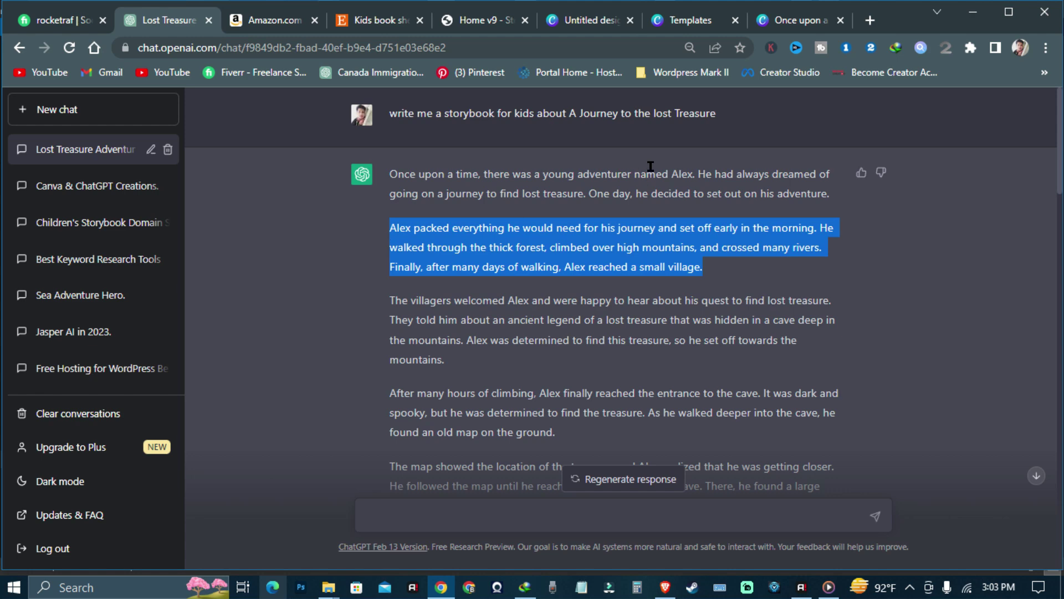
# Switch back to the Canva storybook, duplicate the page 1 text box and move the copy to the lower edge of page 2.
pyautogui.click(787, 18)
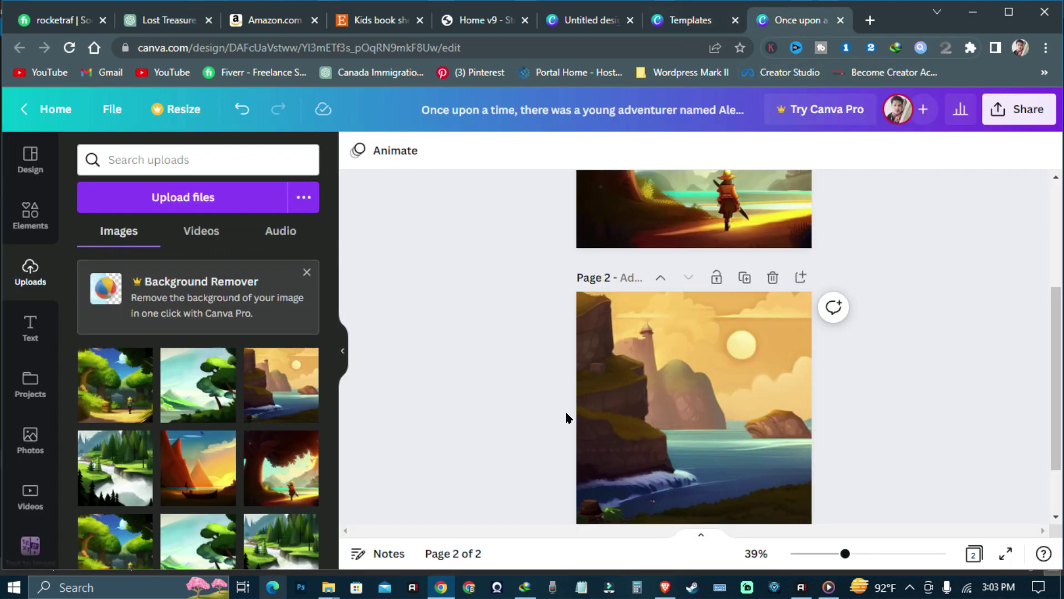
pyautogui.scroll(4, 566, 417)
pyautogui.click(737, 250)
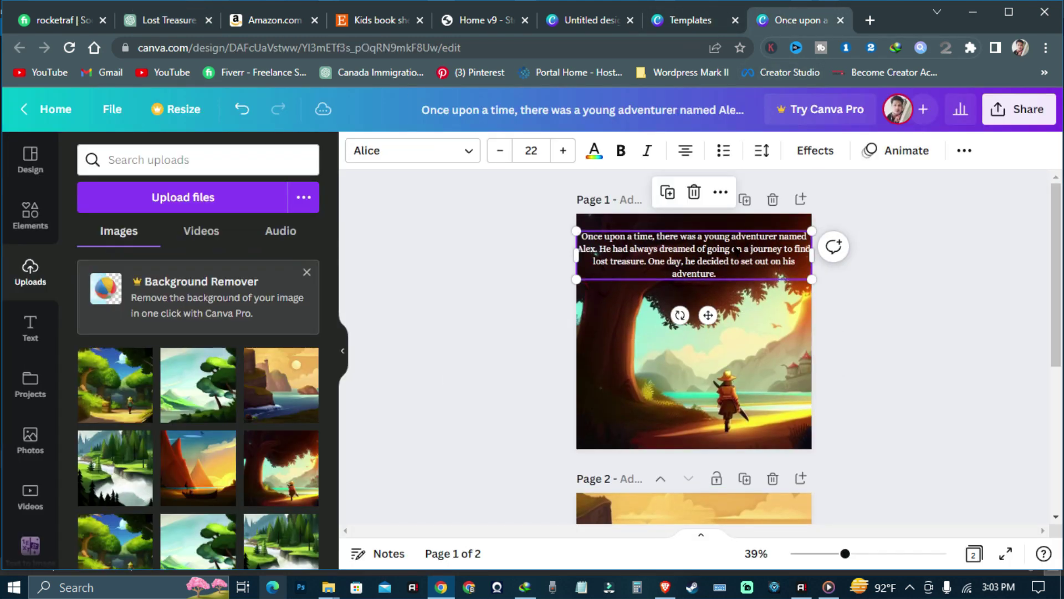
pyautogui.click(667, 192)
pyautogui.moveTo(705, 282); pyautogui.dragTo(708, 519)
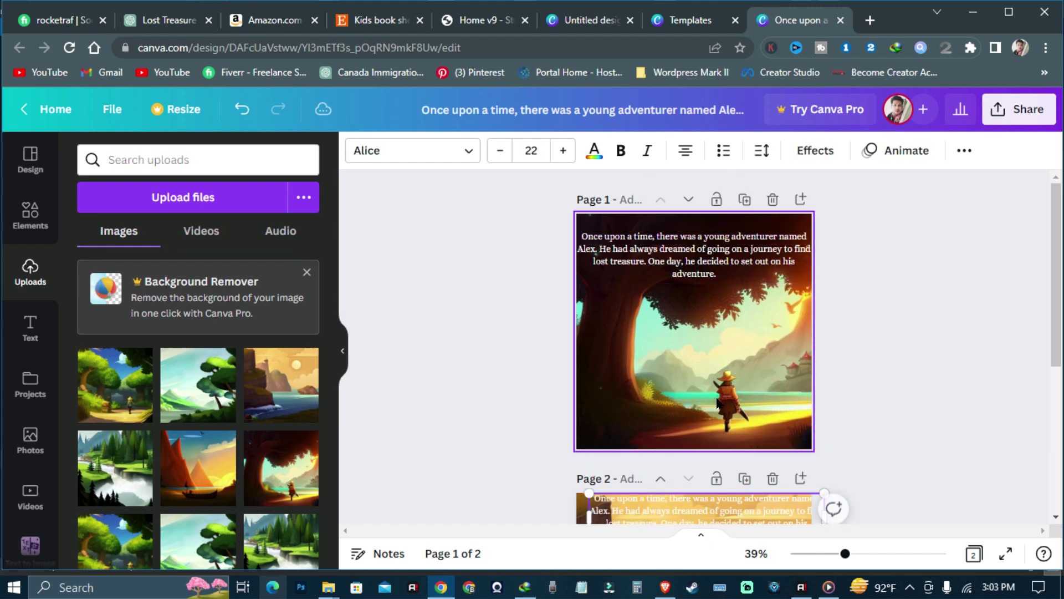
pyautogui.scroll(-4, 708, 519)
pyautogui.moveTo(704, 311); pyautogui.dragTo(693, 493)
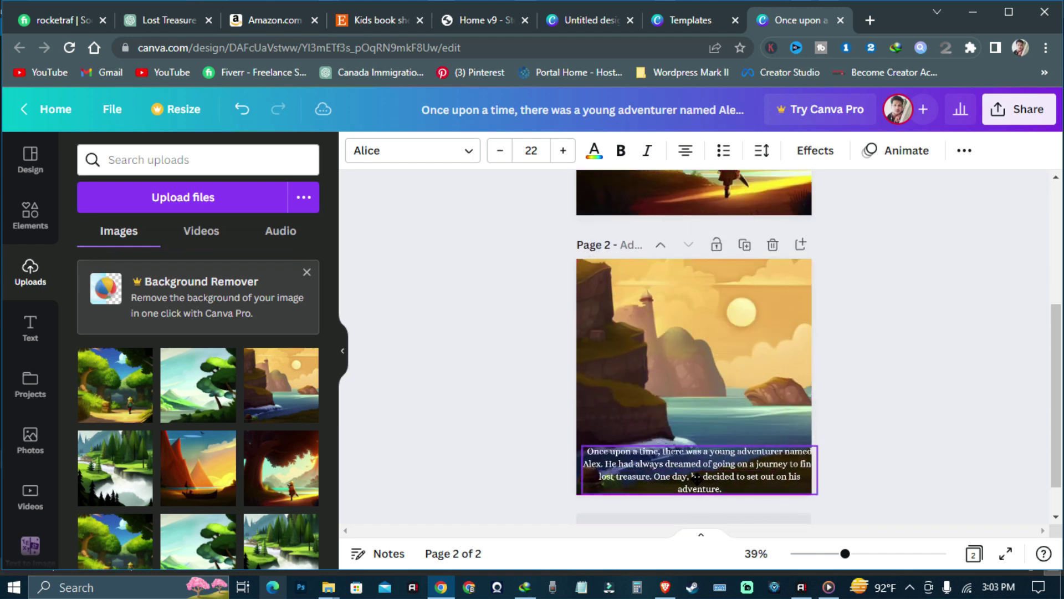
# Replace the page 2 text with the copied second paragraph and move the text box up so it fits within the illustration.
pyautogui.doubleClick(694, 470)
pyautogui.hotkey('ctrl', 'a')
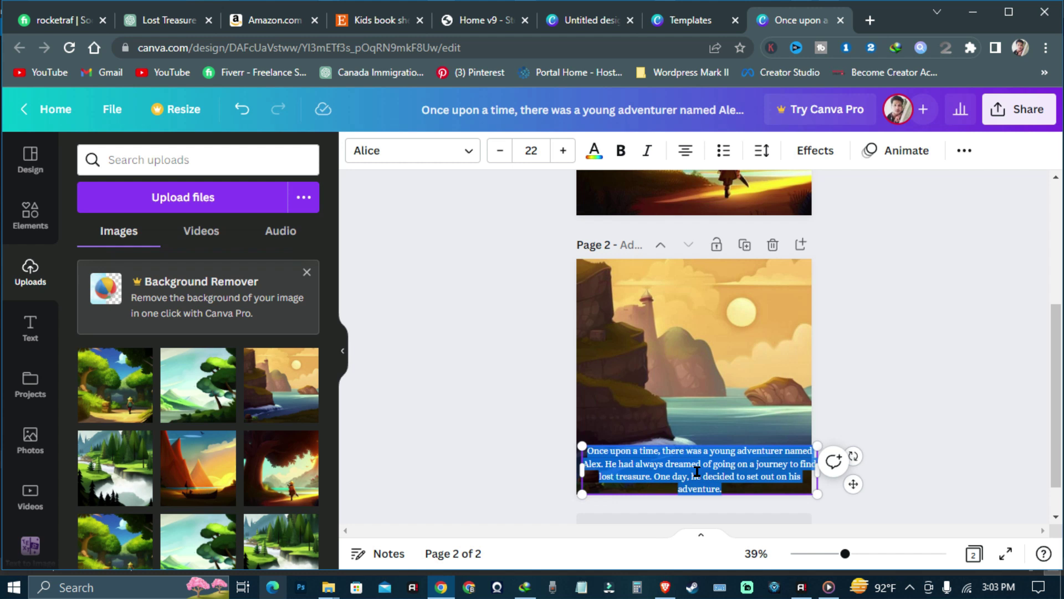
pyautogui.hotkey('ctrl', 'v')
pyautogui.moveTo(765, 441); pyautogui.dragTo(762, 414)
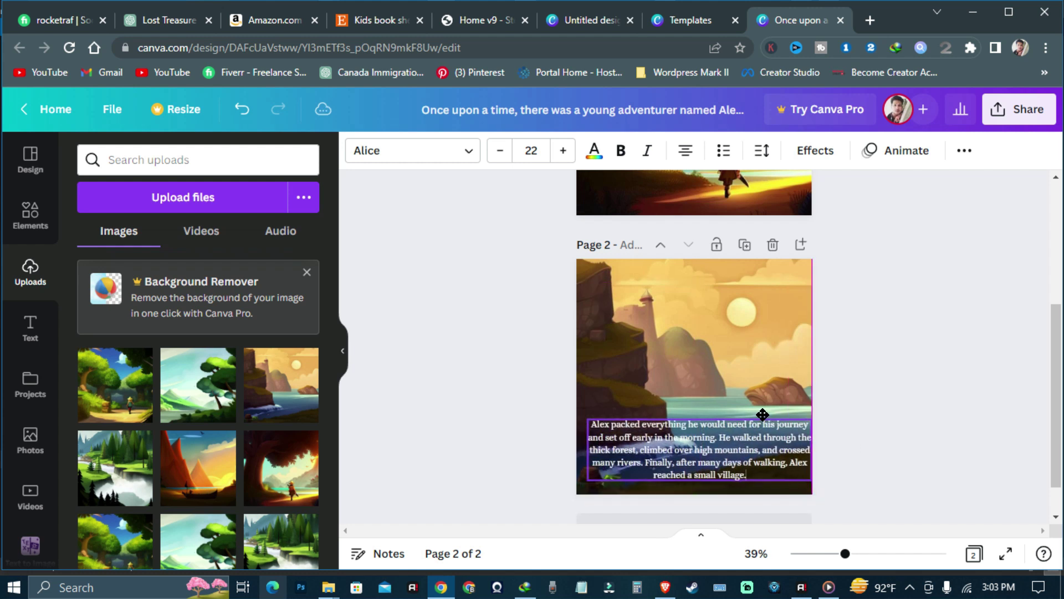
# Set the page 2 paragraph's font size to 20 and reposition it over the dark water at the lower left of the illustration.
pyautogui.click(499, 153)
pyautogui.click(500, 153)
pyautogui.click(499, 153)
pyautogui.click(562, 153)
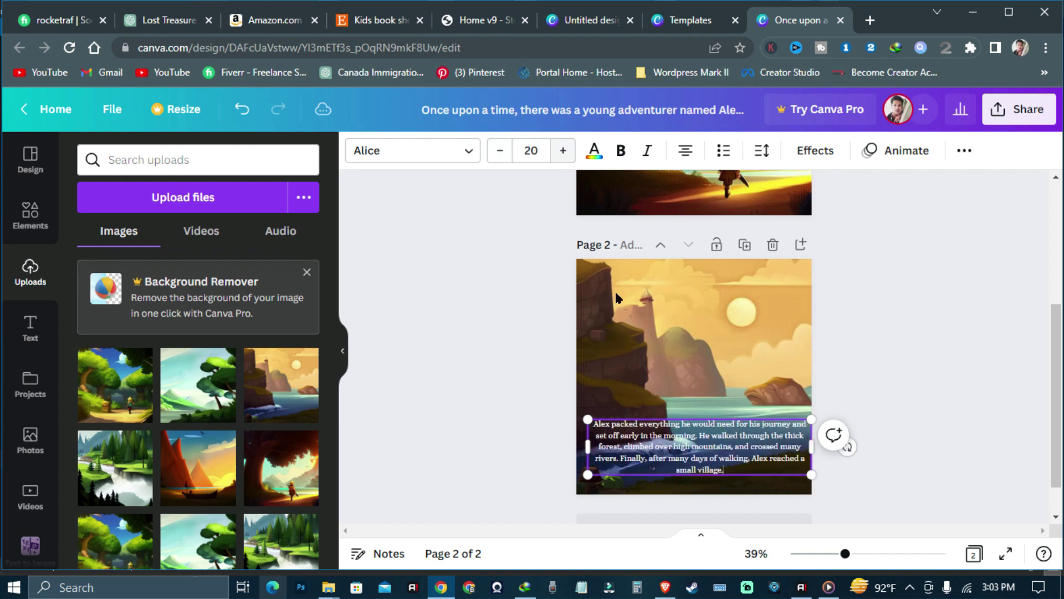
pyautogui.moveTo(703, 476); pyautogui.dragTo(692, 484)
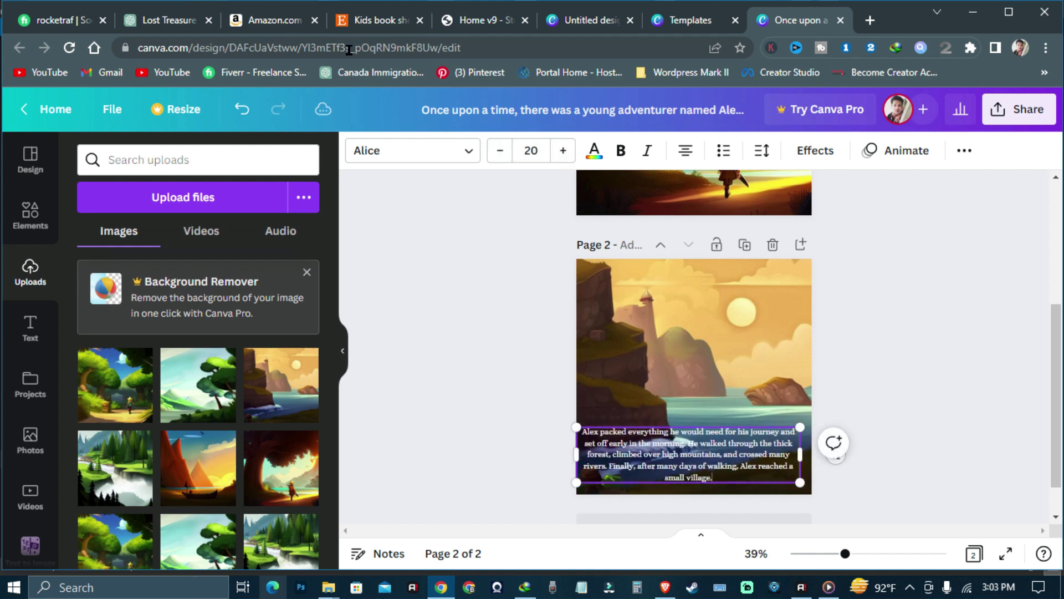
# Examine the remaining story text and chapter outline in the ChatGPT chat, and the illustrations in the untitled Canva design.
pyautogui.click(170, 29)
pyautogui.scroll(-5, 576, 310)
pyautogui.scroll(5, 576, 299)
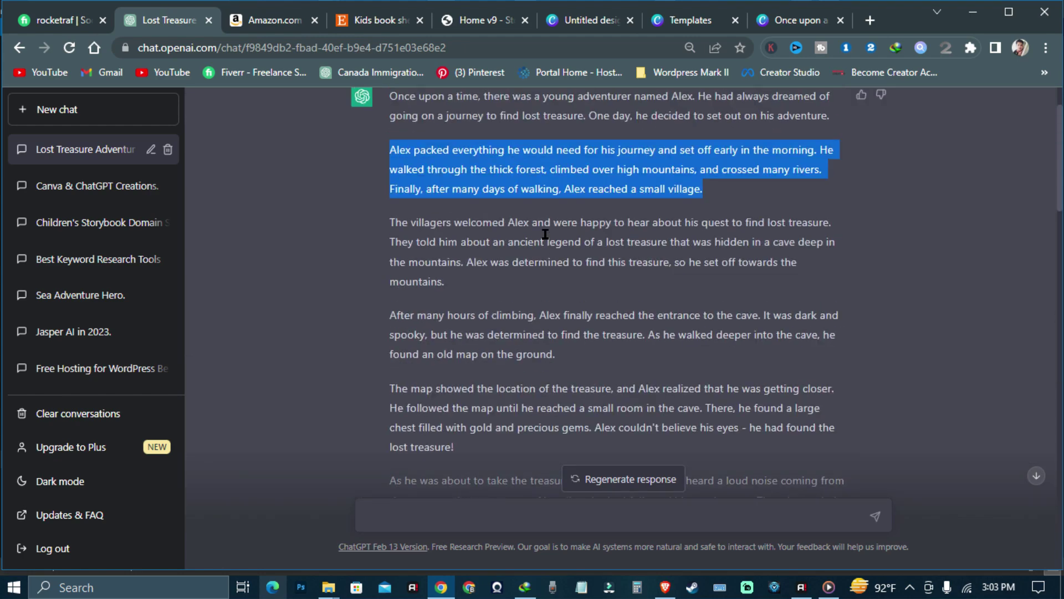
pyautogui.scroll(-20, 510, 186)
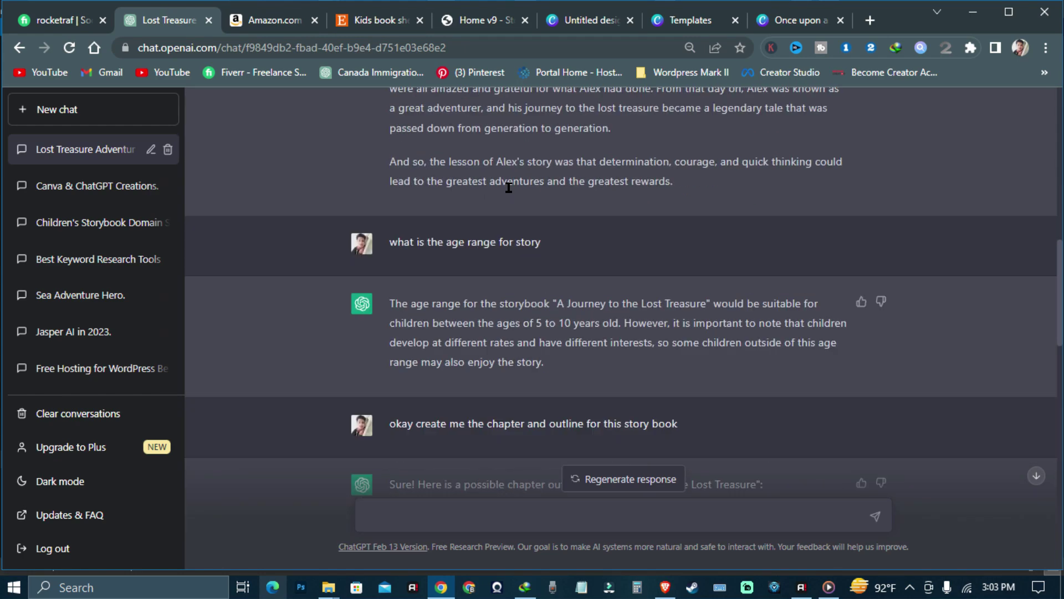
pyautogui.scroll(15, 515, 241)
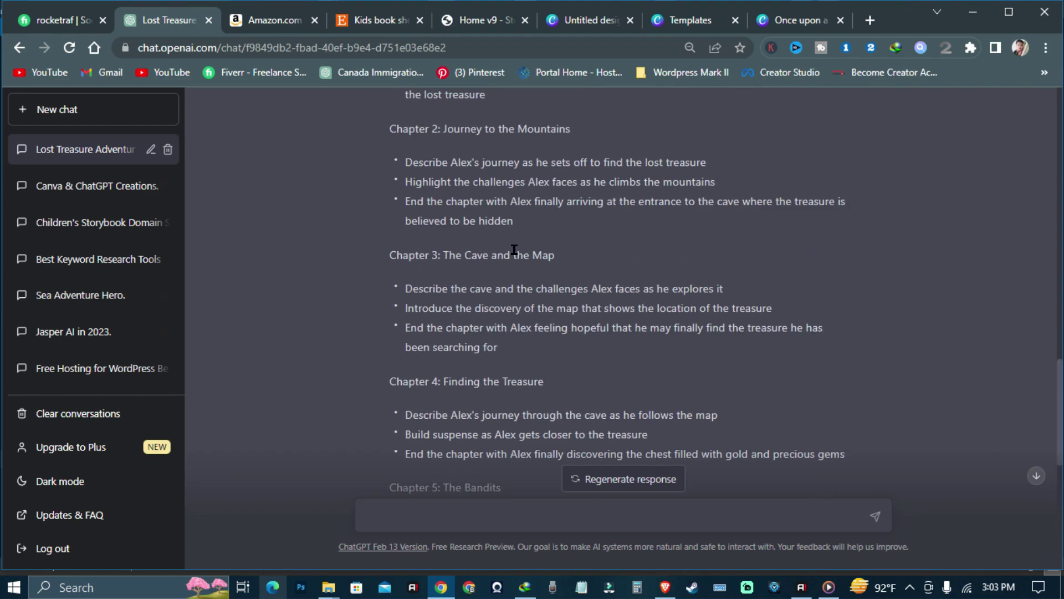
pyautogui.click(582, 20)
pyautogui.scroll(1, 249, 283)
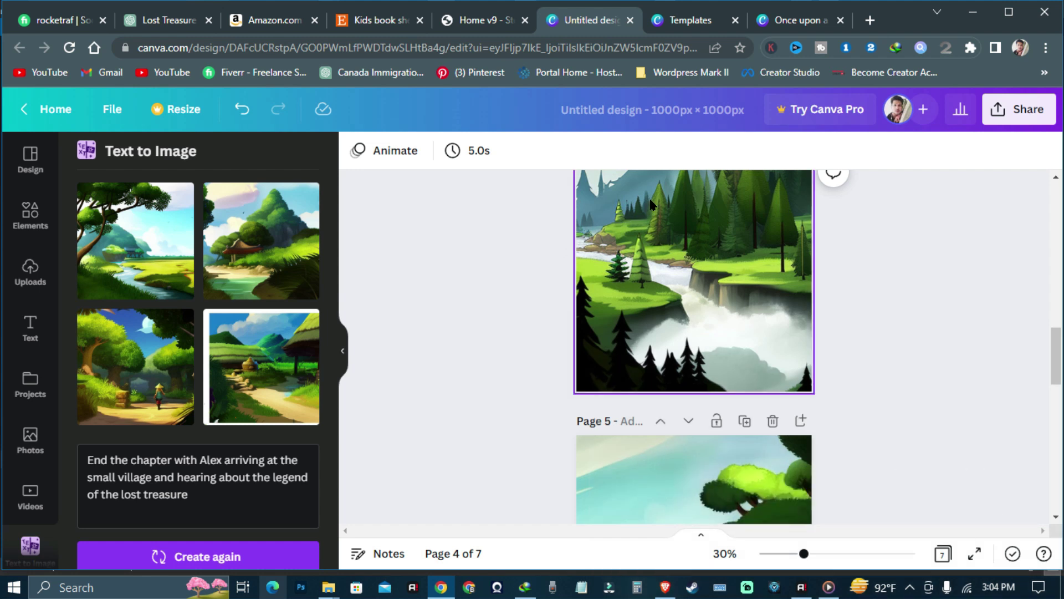
pyautogui.click(682, 28)
# Switch back to the Canva storybook design and review the illustrations and text on both pages.
pyautogui.click(790, 20)
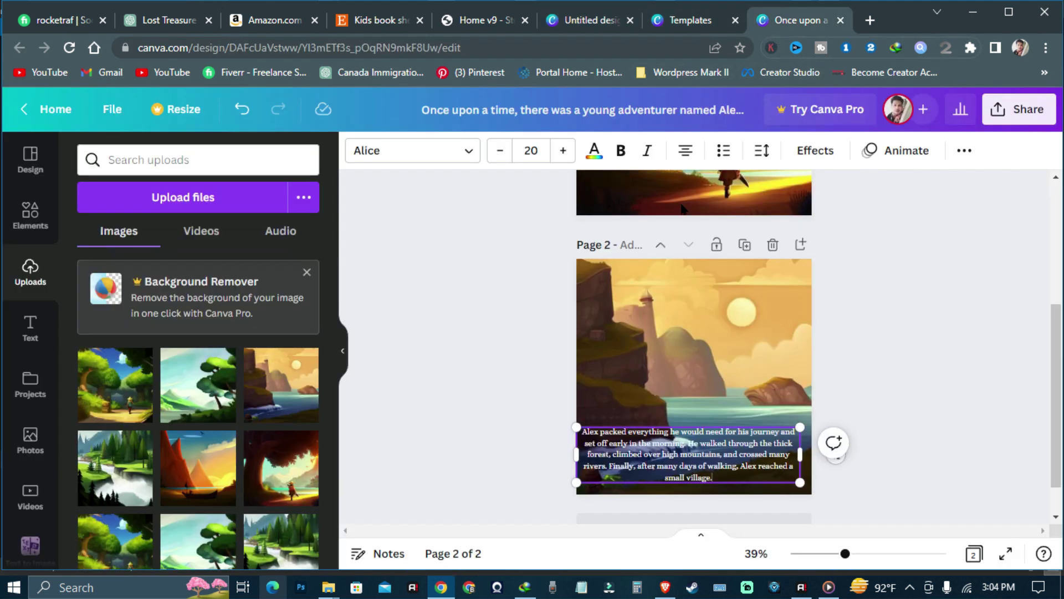
pyautogui.scroll(5, 840, 381)
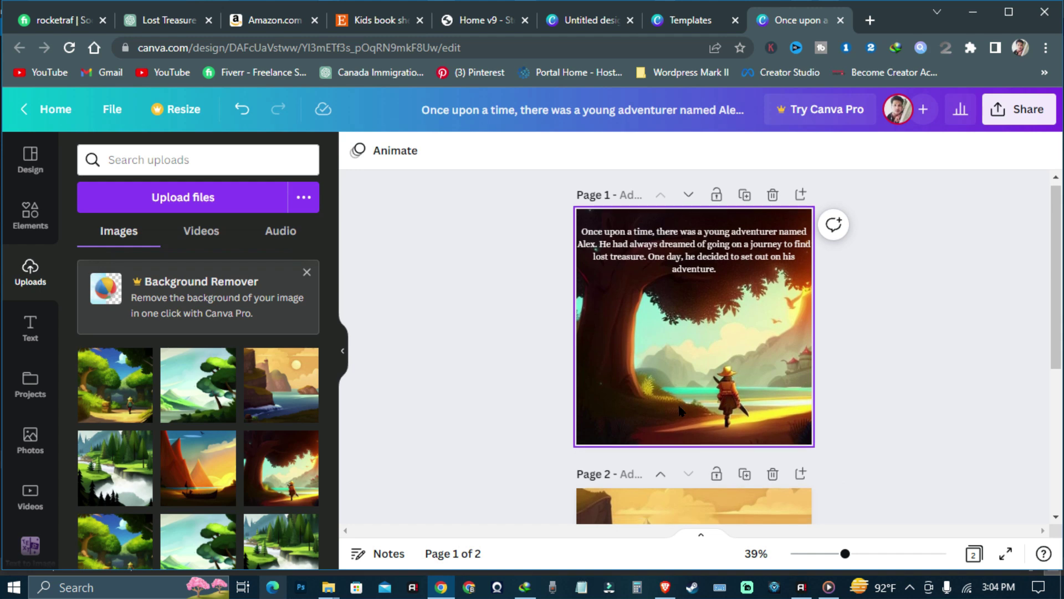
pyautogui.scroll(-4, 679, 407)
pyautogui.scroll(-2, 681, 410)
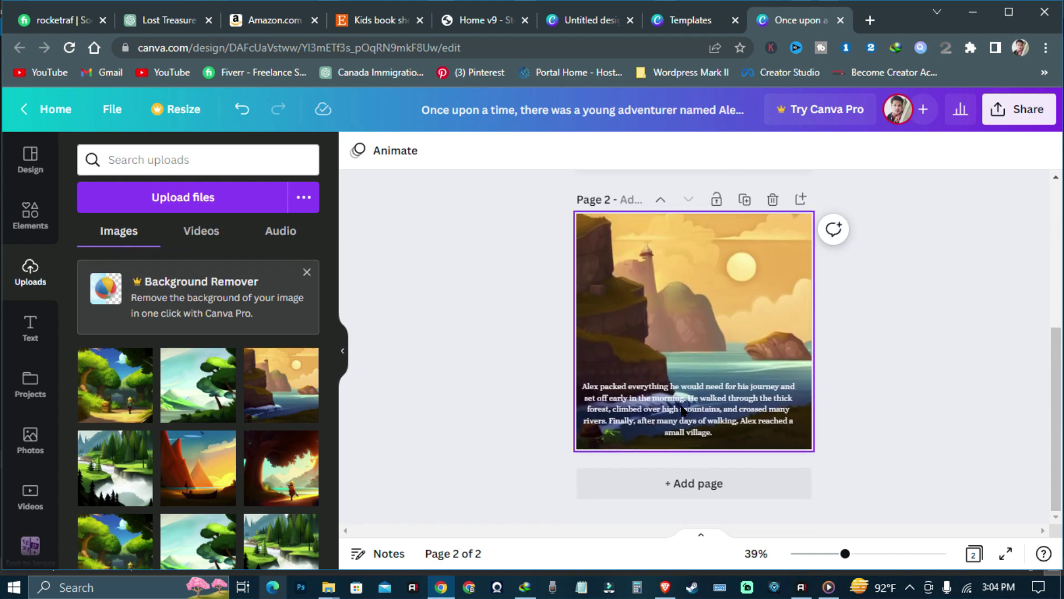
pyautogui.scroll(6, 682, 411)
# Browse the Etsy listings for kids book shelves and the Amazon results for kids' story books.
pyautogui.click(383, 20)
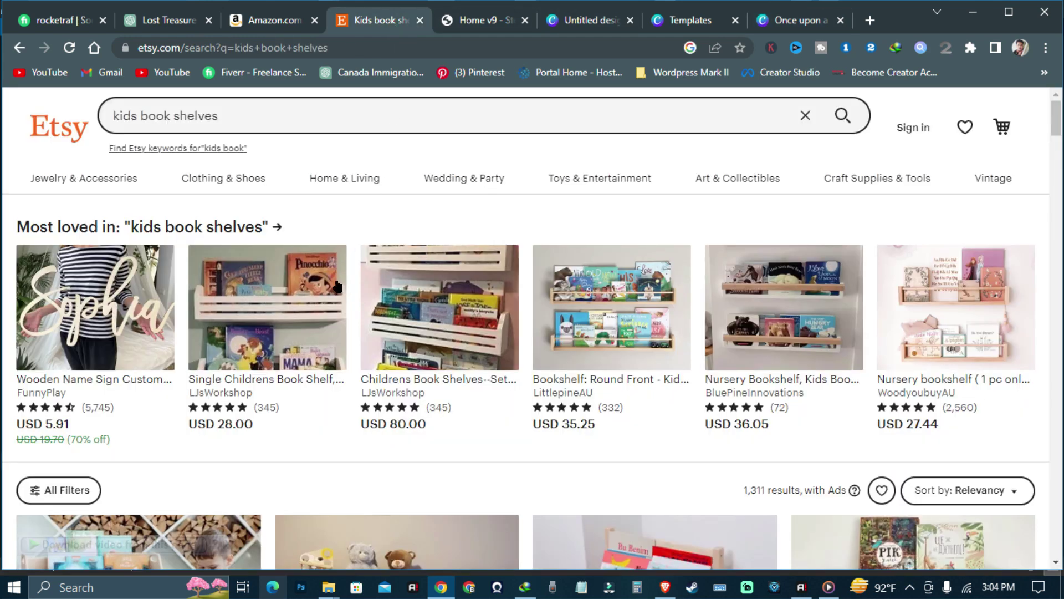
pyautogui.scroll(-8, 276, 449)
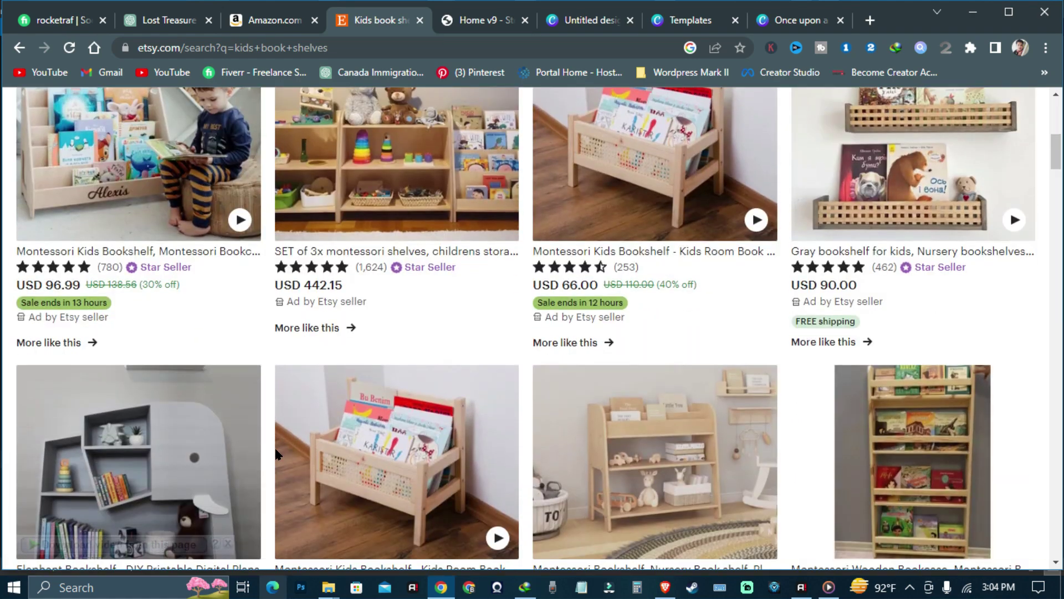
pyautogui.scroll(-8, 276, 454)
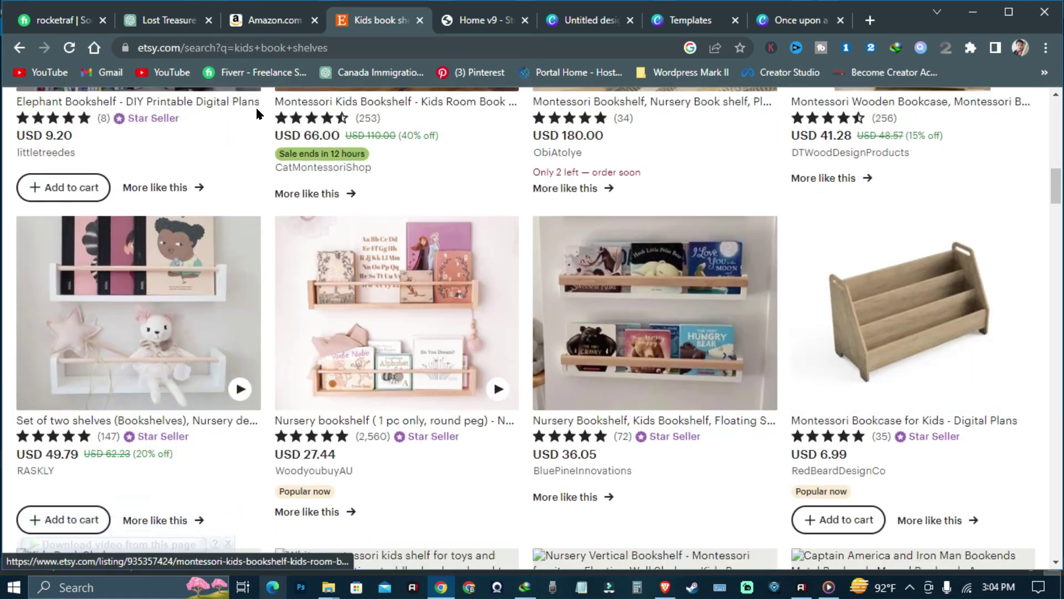
pyautogui.click(276, 20)
pyautogui.scroll(-10, 475, 285)
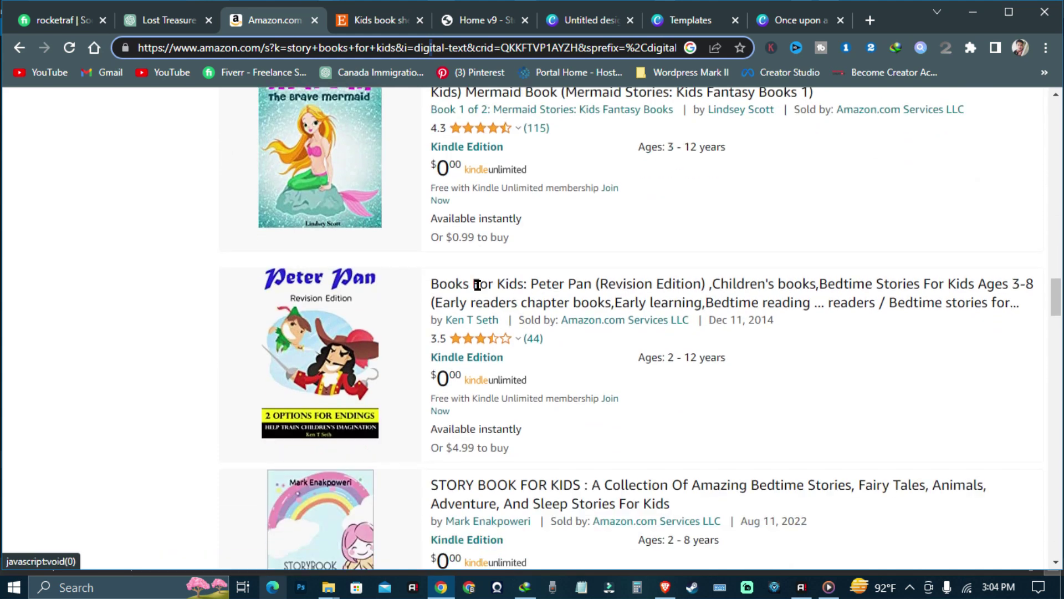
pyautogui.click(682, 21)
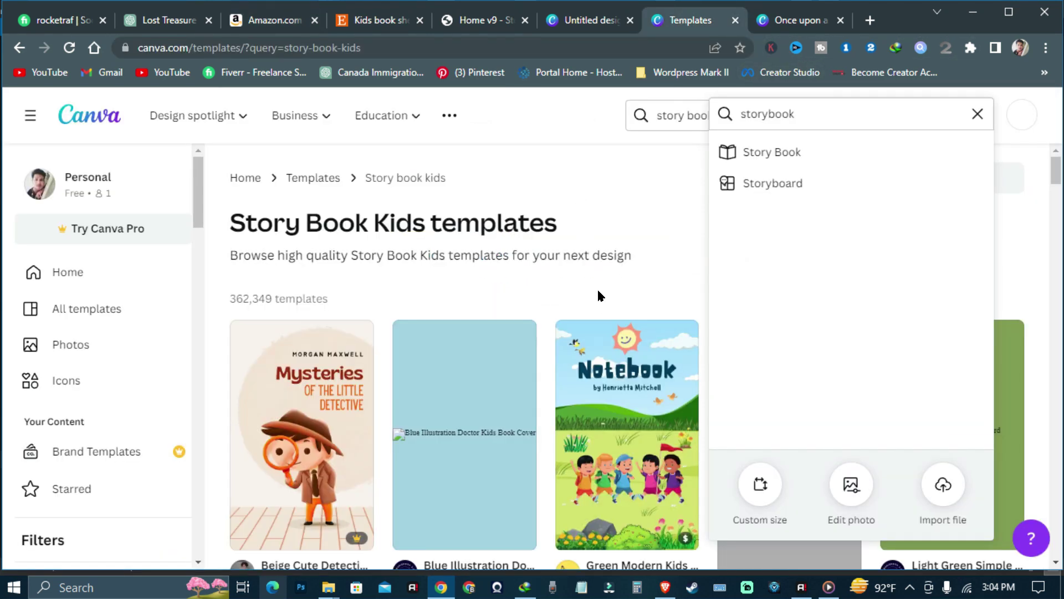
pyautogui.click(587, 22)
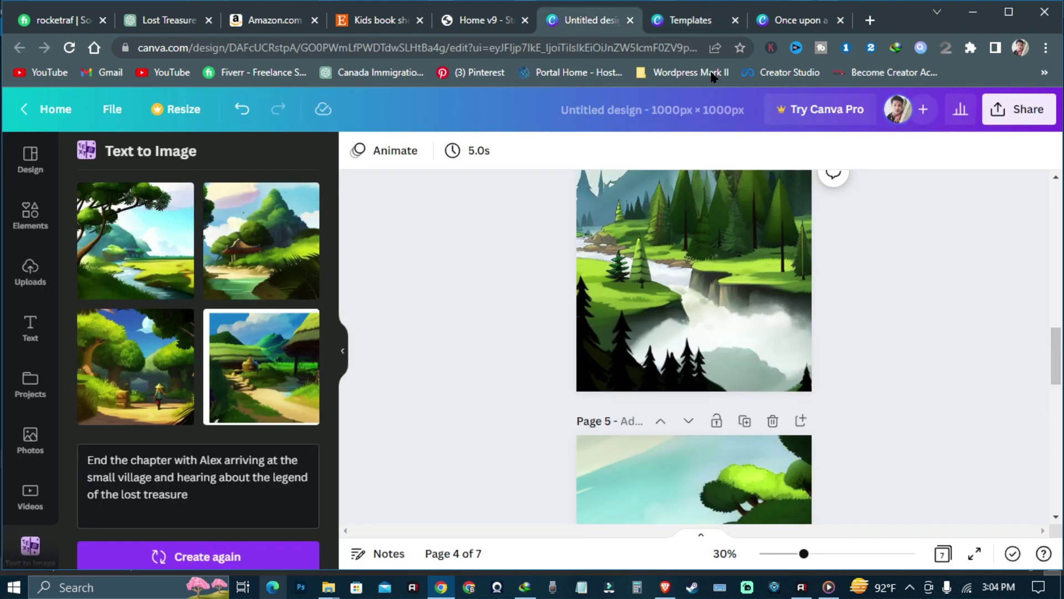
pyautogui.click(708, 21)
pyautogui.click(617, 21)
pyautogui.scroll(10, 533, 314)
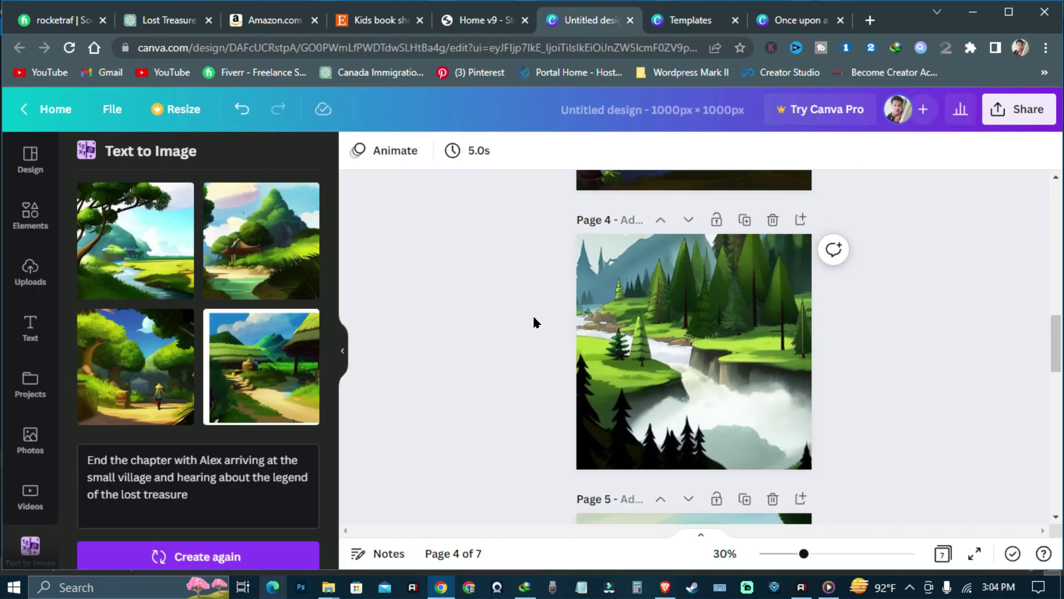
pyautogui.scroll(-5, 539, 344)
pyautogui.click(687, 20)
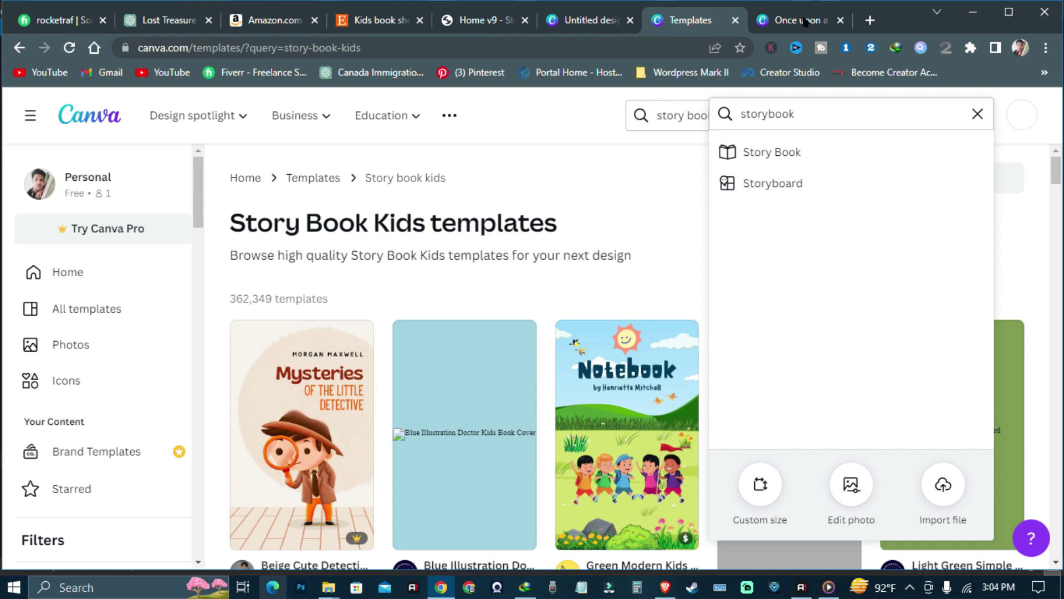
# Close the storybook design and go to the recent designs on the Canva home page.
pyautogui.click(840, 20)
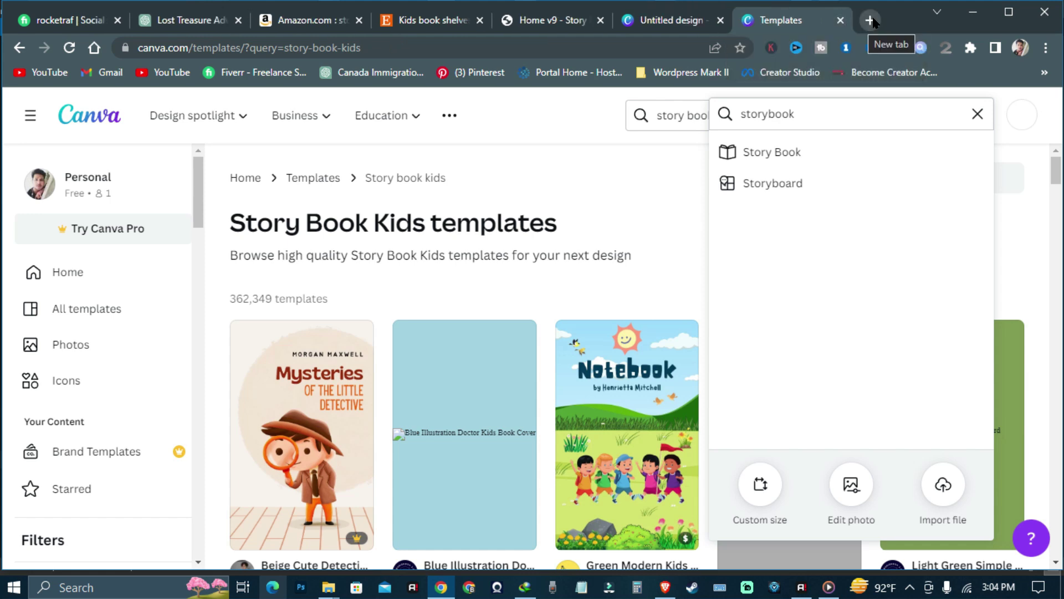
pyautogui.click(67, 272)
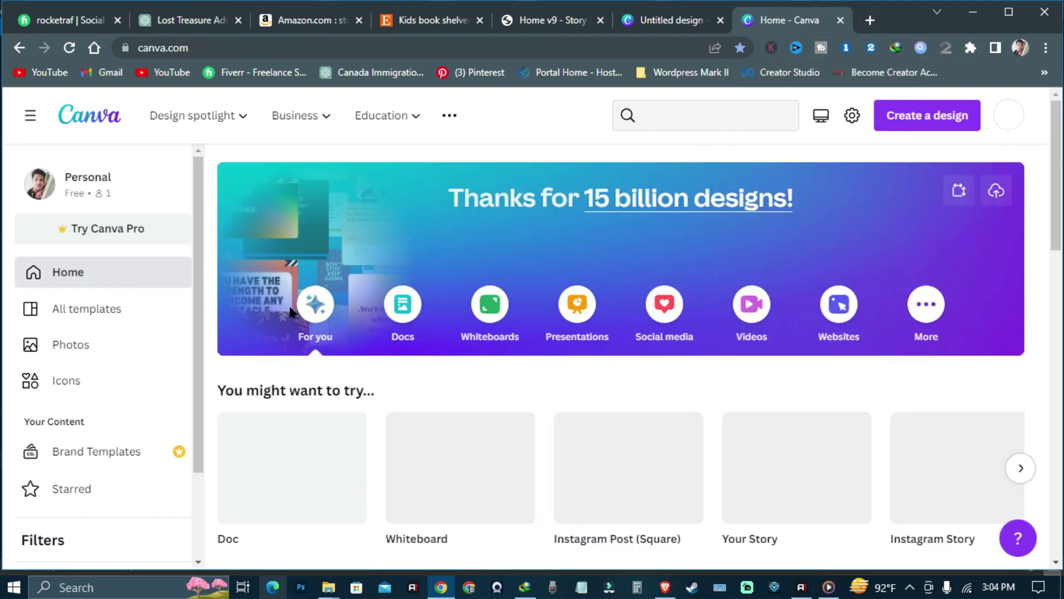
pyautogui.scroll(-4, 372, 438)
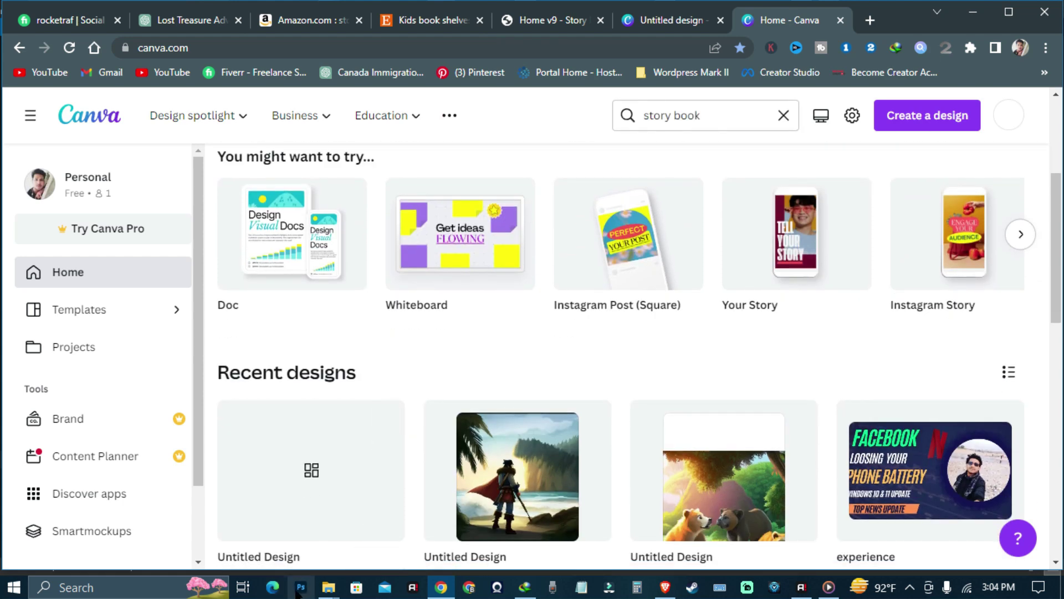
pyautogui.scroll(-1, 312, 442)
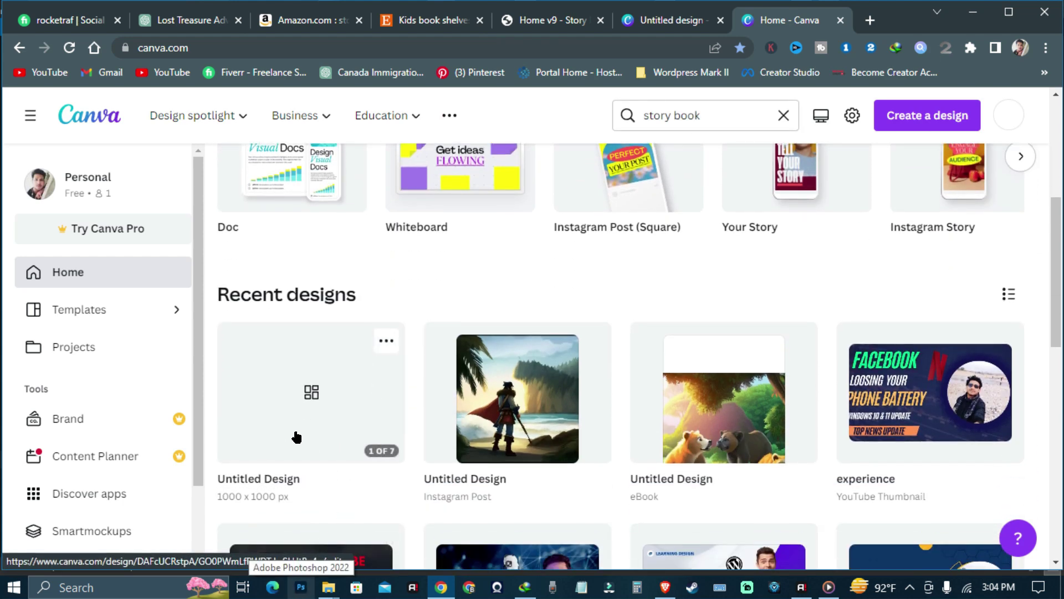